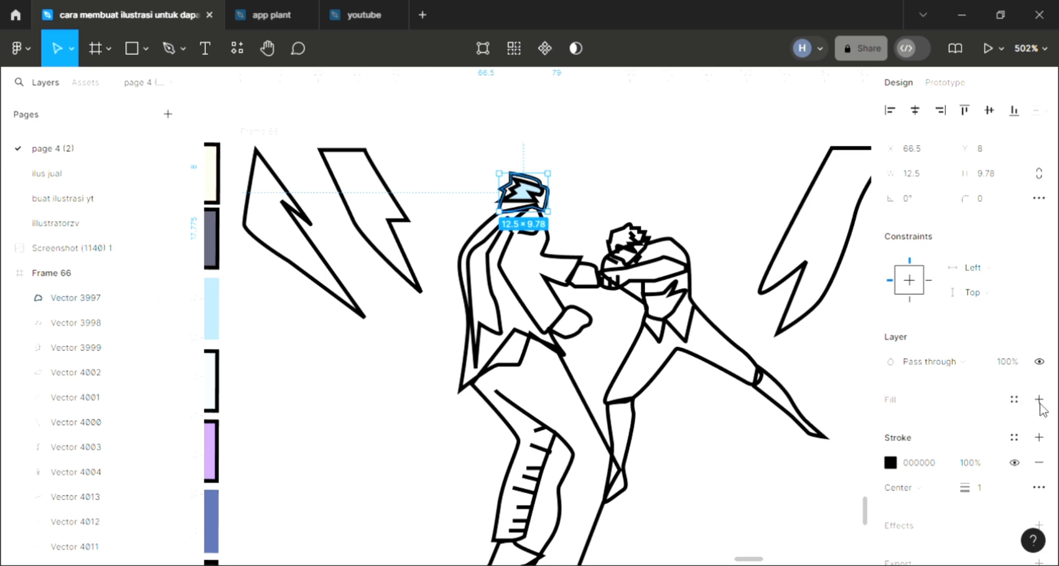
Fill the left figure's head outline with the palette's light blue and send the shape to the back
scroll(638, 398, "down", 2)
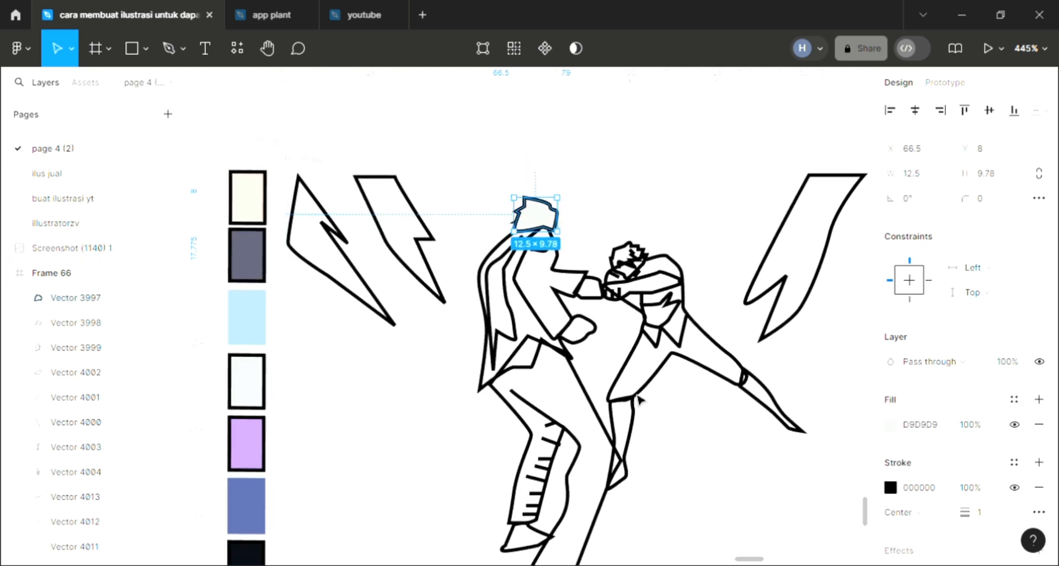
key("bracketleft")
key("i")
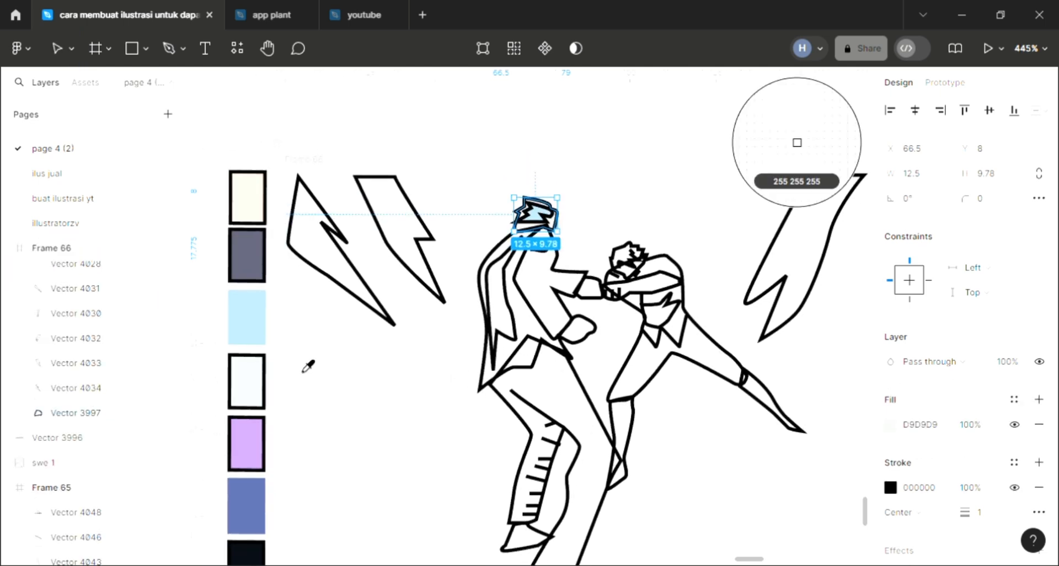
left_click(249, 332)
Darken the head shape's light-blue fill to the muted blue 98B3C3
left_click(889, 422)
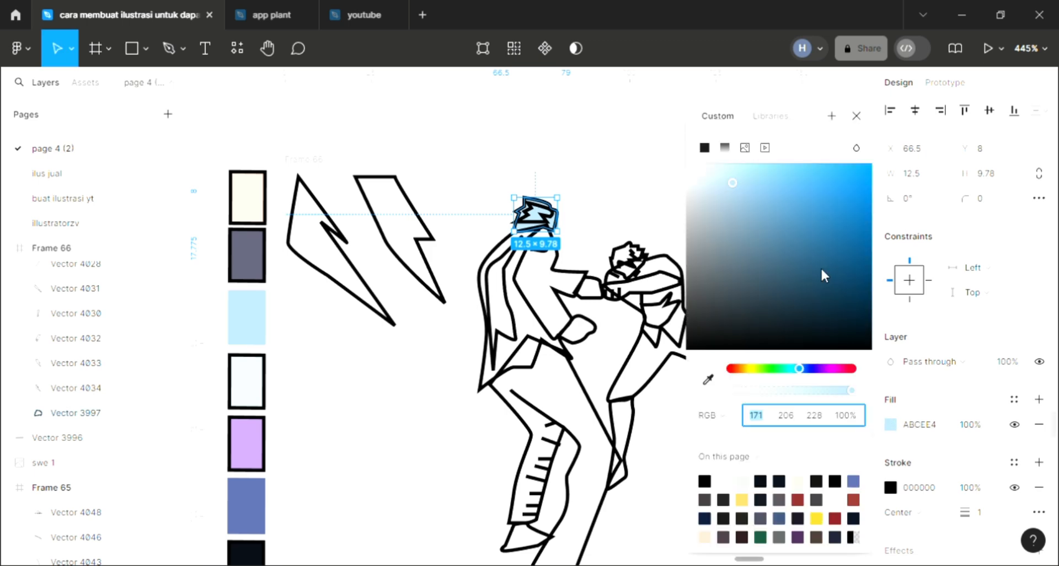
left_click_drag(732, 201, 730, 206)
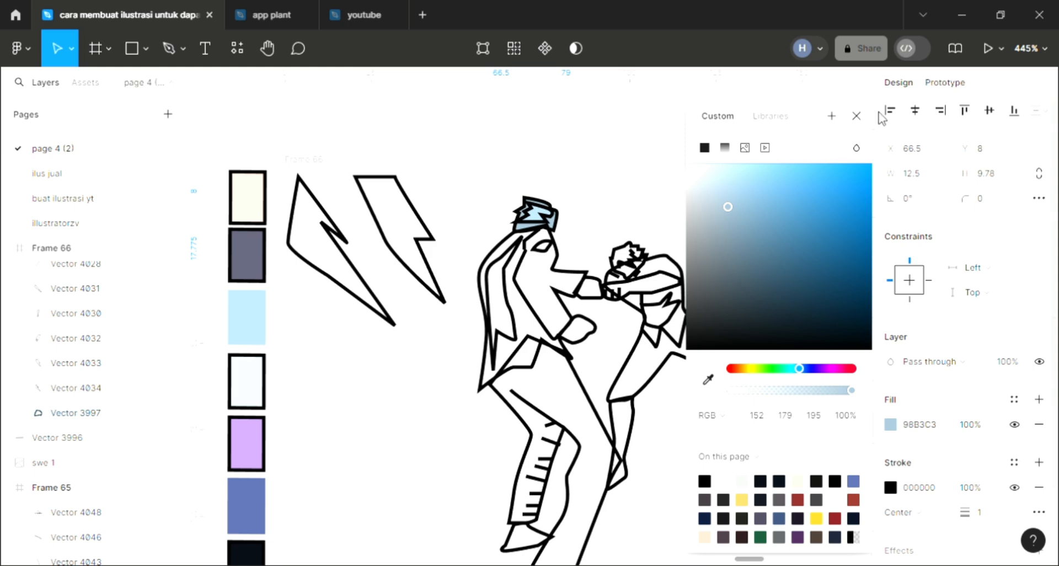
left_click(858, 116)
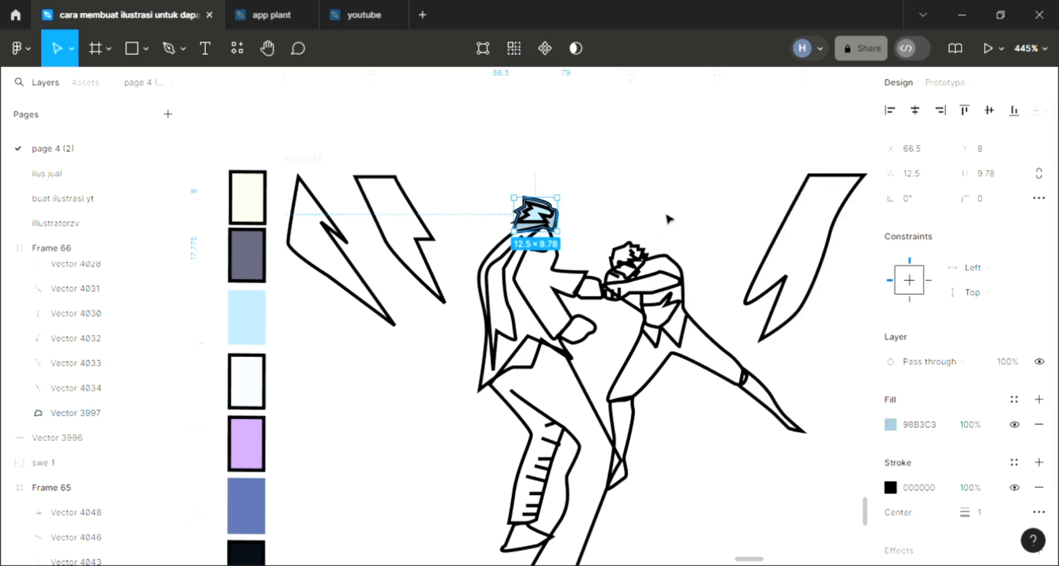
left_click(668, 219)
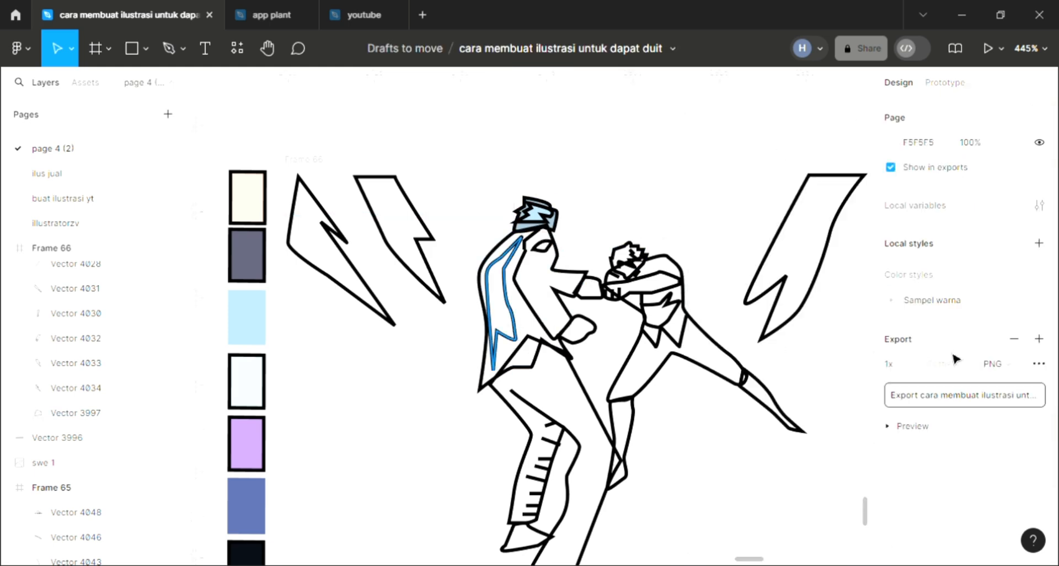
Fill the long jagged panel on the left figure's coat with the palette's slate grey 5C5D72
left_click(1039, 398)
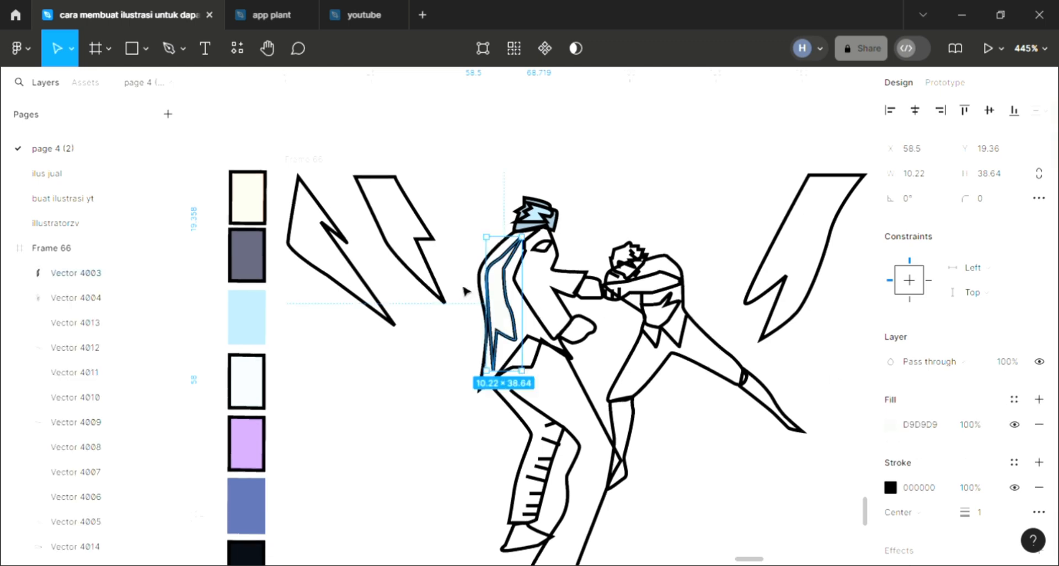
key("i")
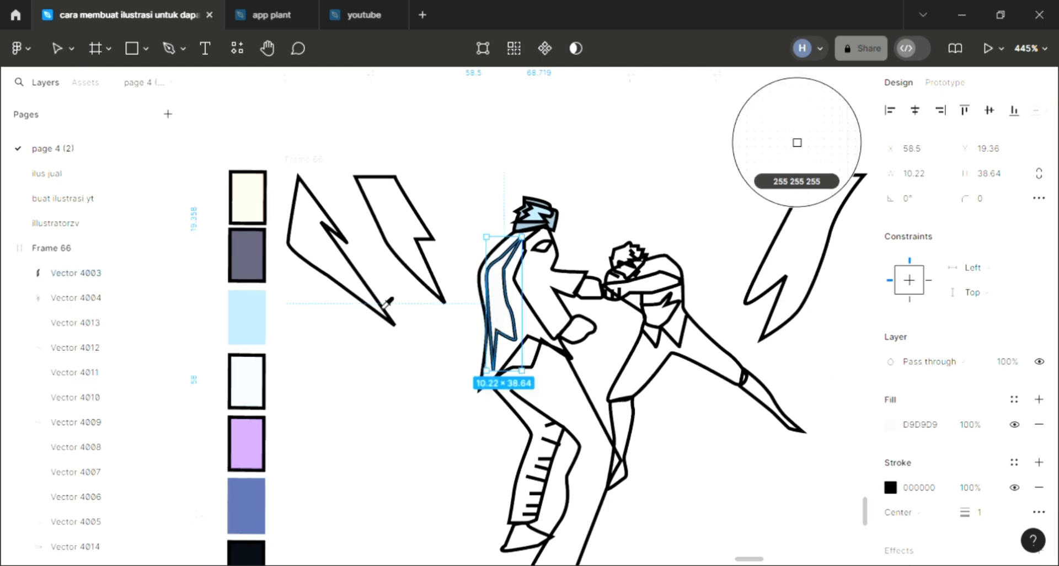
left_click(243, 280)
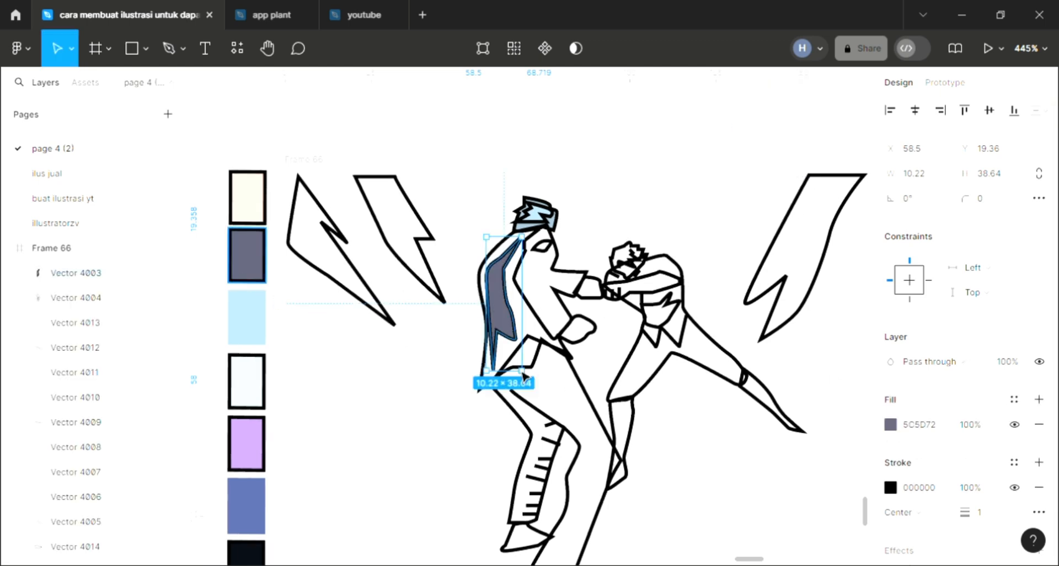
left_click(708, 446)
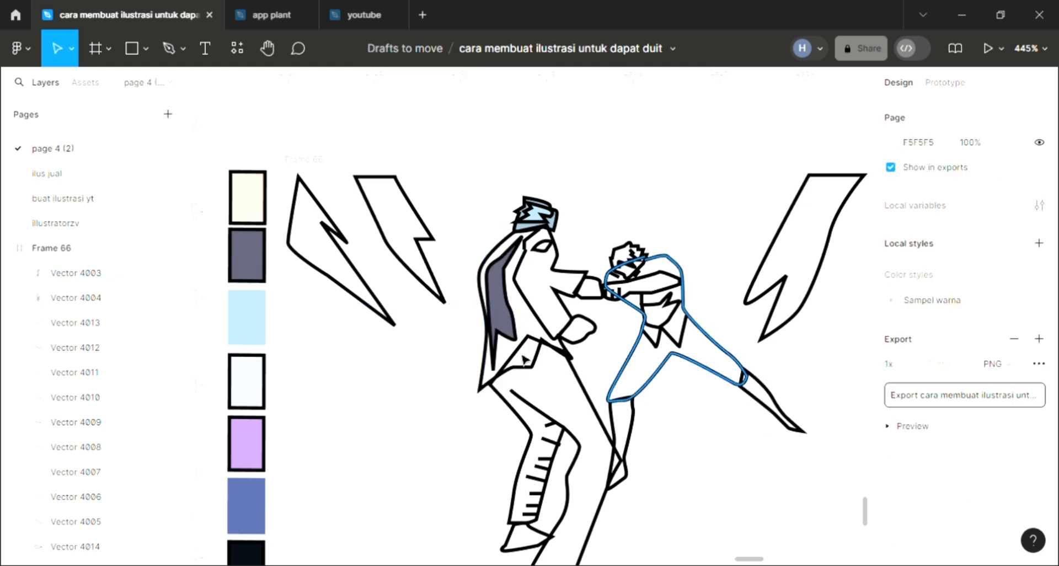
Add the default D9D9D9 fill to the left figure's coat at the back, and fill the eye with slate grey 5C5D72 sampled from the coat panel
left_click(543, 411)
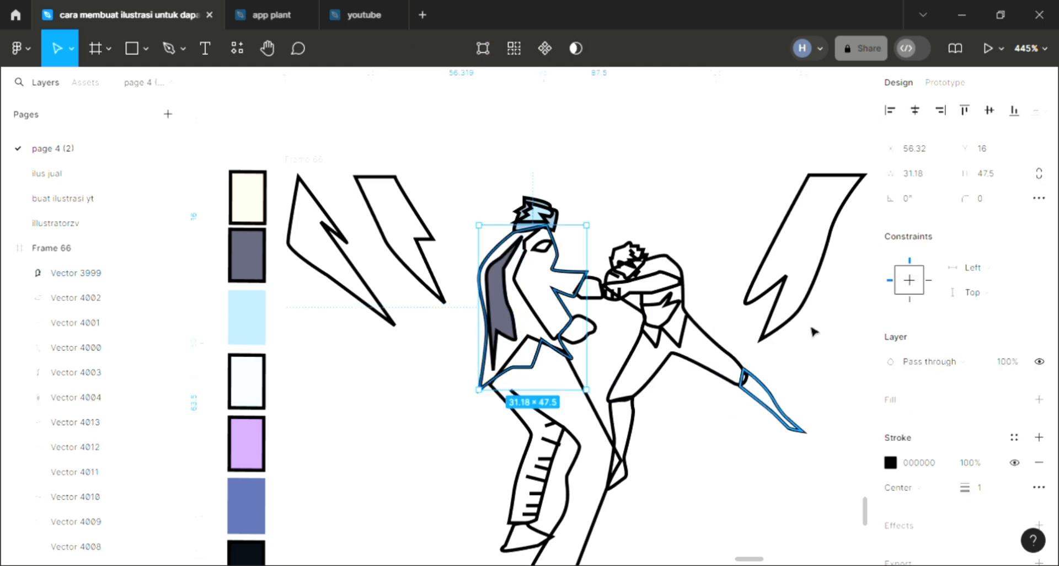
left_click(1039, 399)
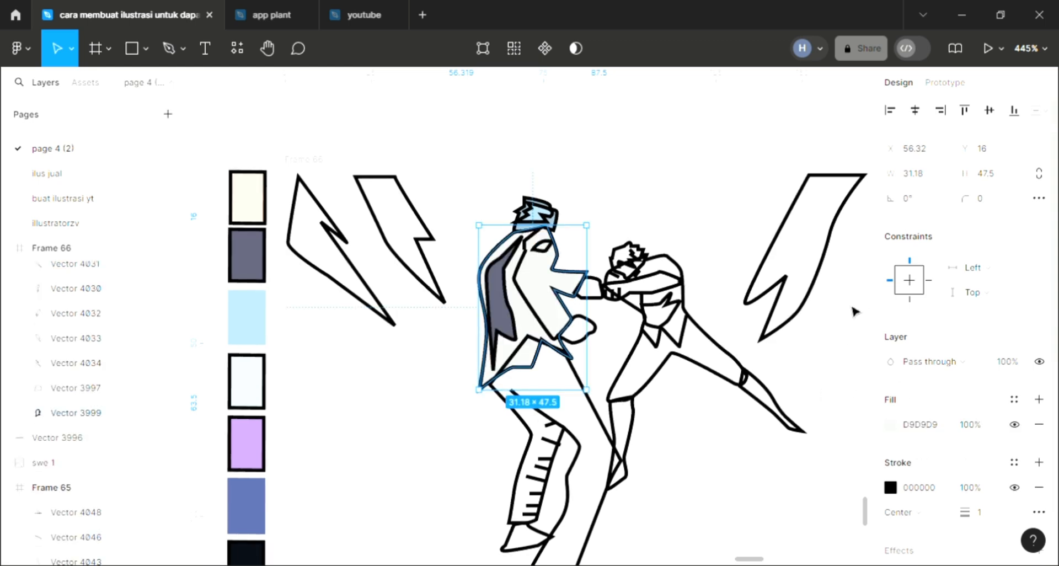
left_click(542, 247)
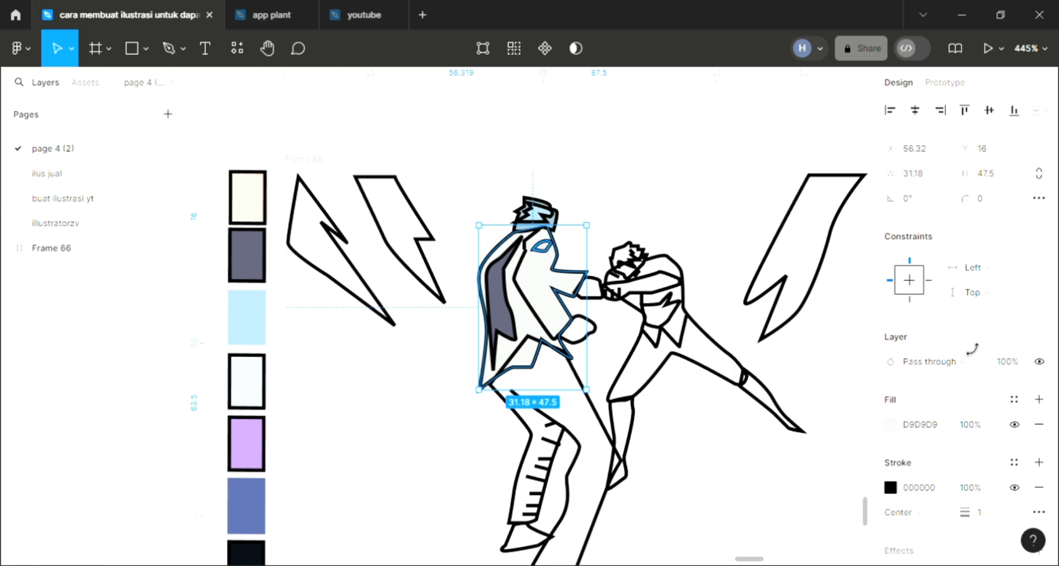
left_click(1038, 401)
key("i")
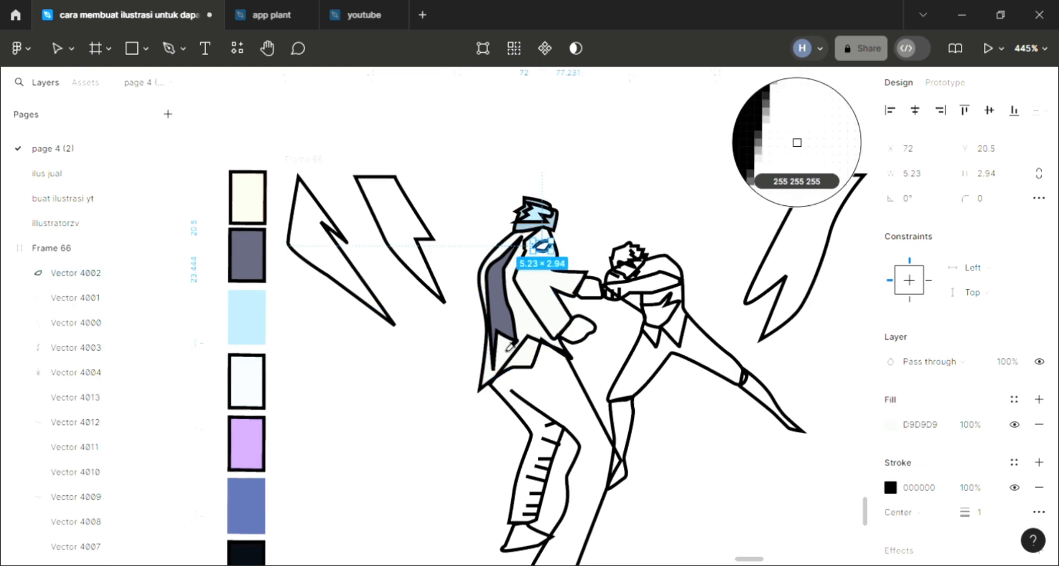
left_click(500, 308)
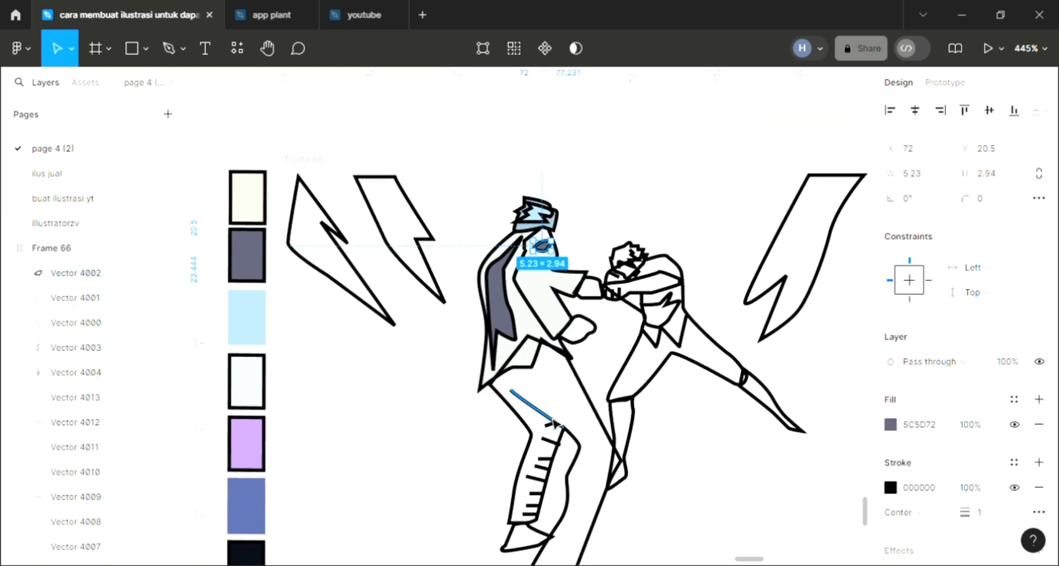
Fill the left figure's trousers with the palette's slate grey 5C5D72 and send them to the back
left_click(526, 439)
left_click(1039, 399)
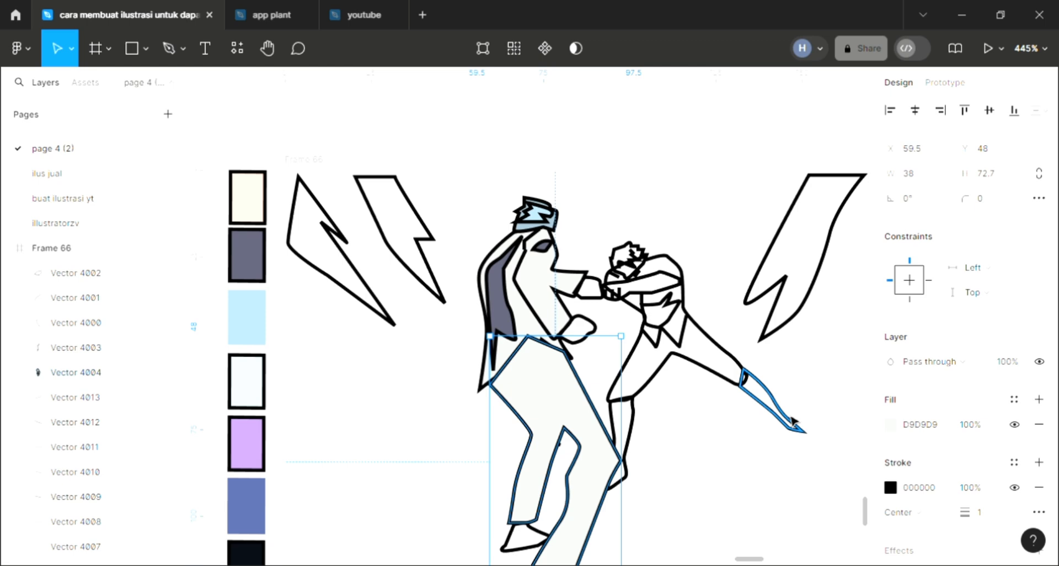
key("bracketleft")
key("i")
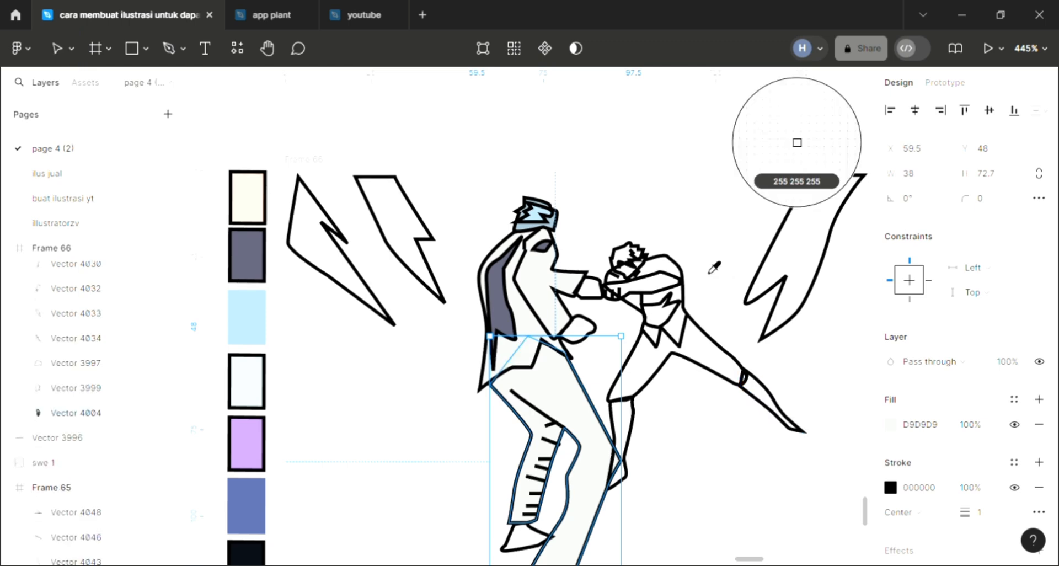
scroll(562, 381, "down", 2)
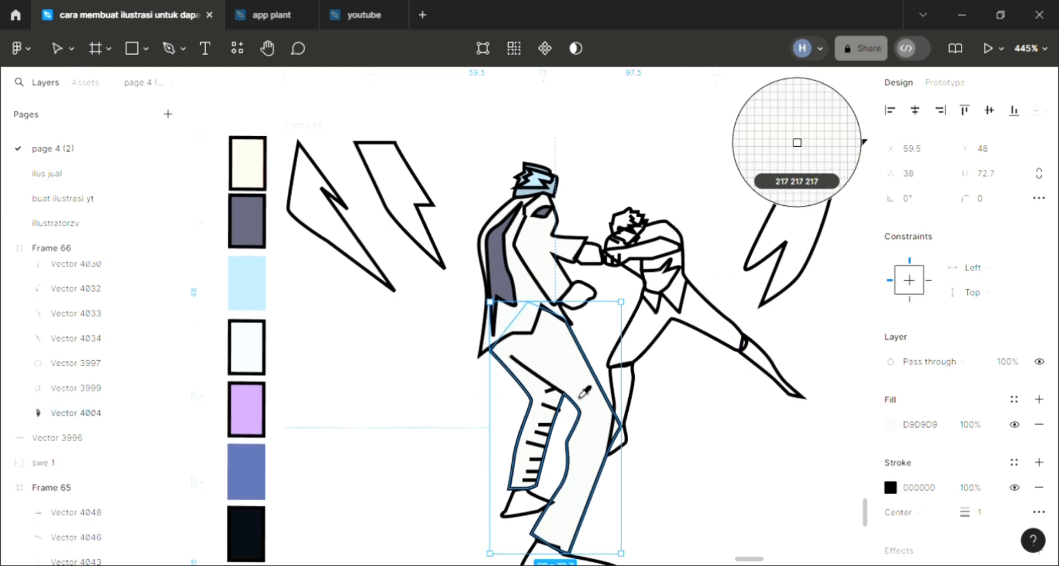
left_click(254, 260)
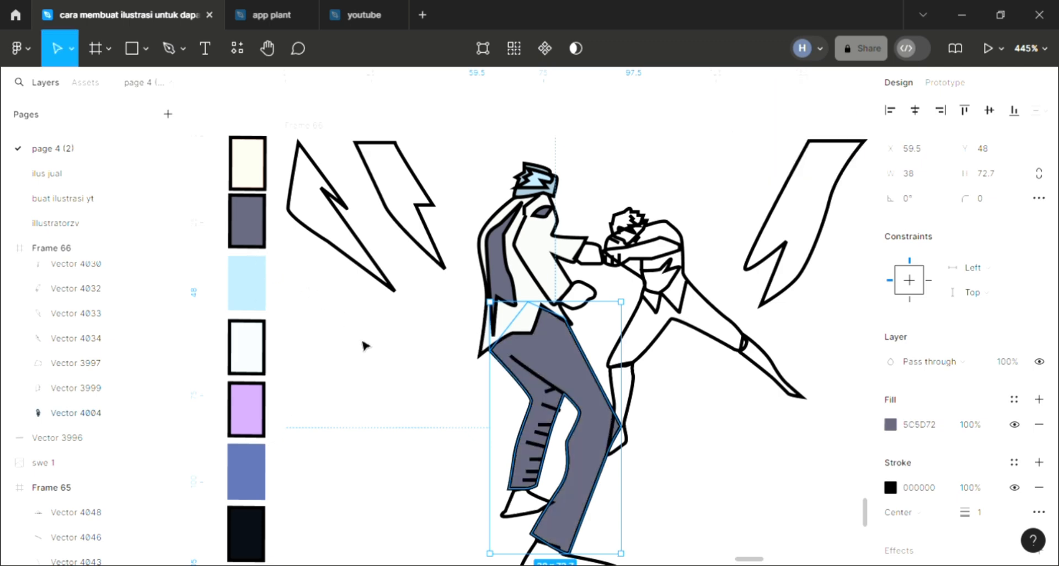
left_click(672, 373)
Fill both of the left figure's shoes together with the slate grey 5C5D72 sampled from the trousers
scroll(673, 373, "right", 1)
scroll(673, 370, "down", 2)
scroll(673, 371, "down", 1)
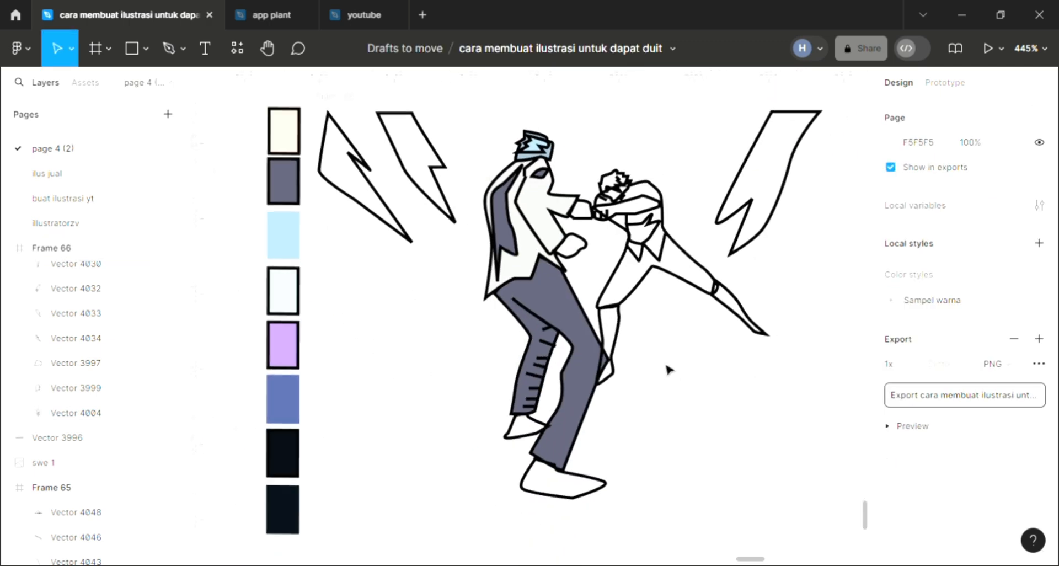
left_click(526, 470)
left_click(516, 435, "shift")
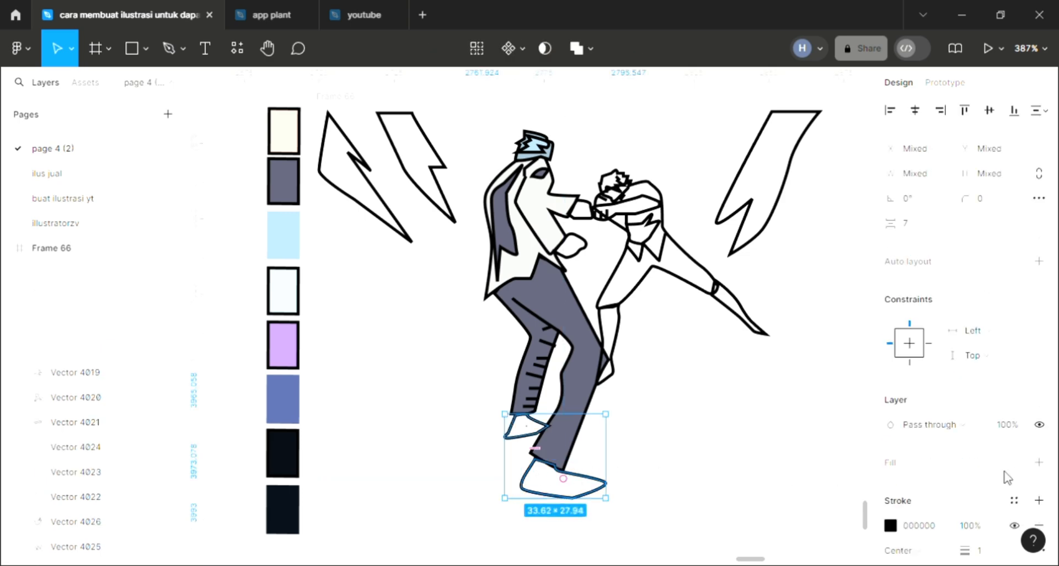
left_click(1039, 463)
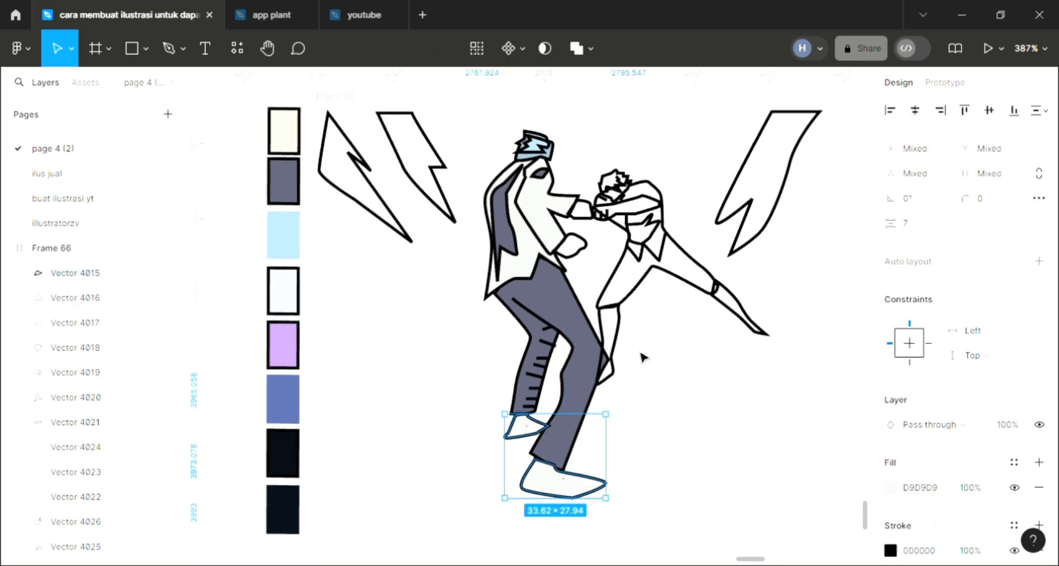
key("i")
left_click(578, 350)
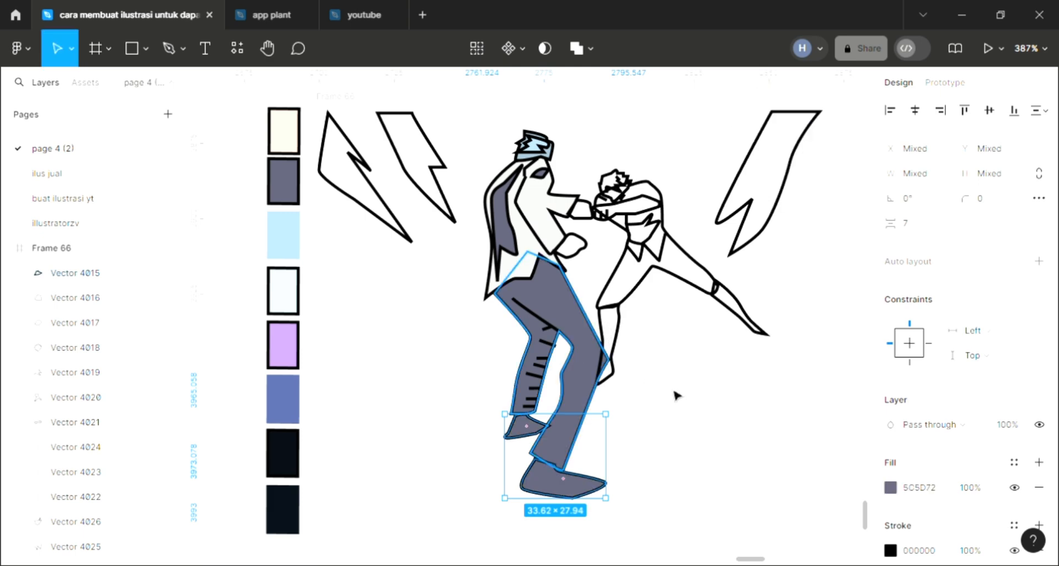
left_click(674, 372)
Draw a narrow curved fold shape, about 6.5 × 33.5, along the rear trouser leg's outer edge with the Pen tool
left_click(174, 51)
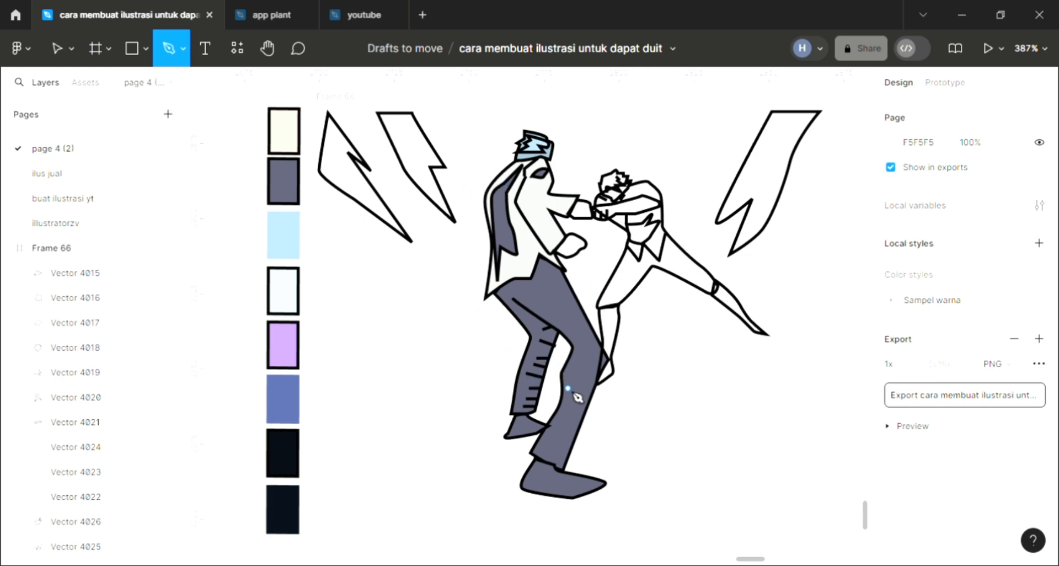
scroll(576, 396, "up", 5)
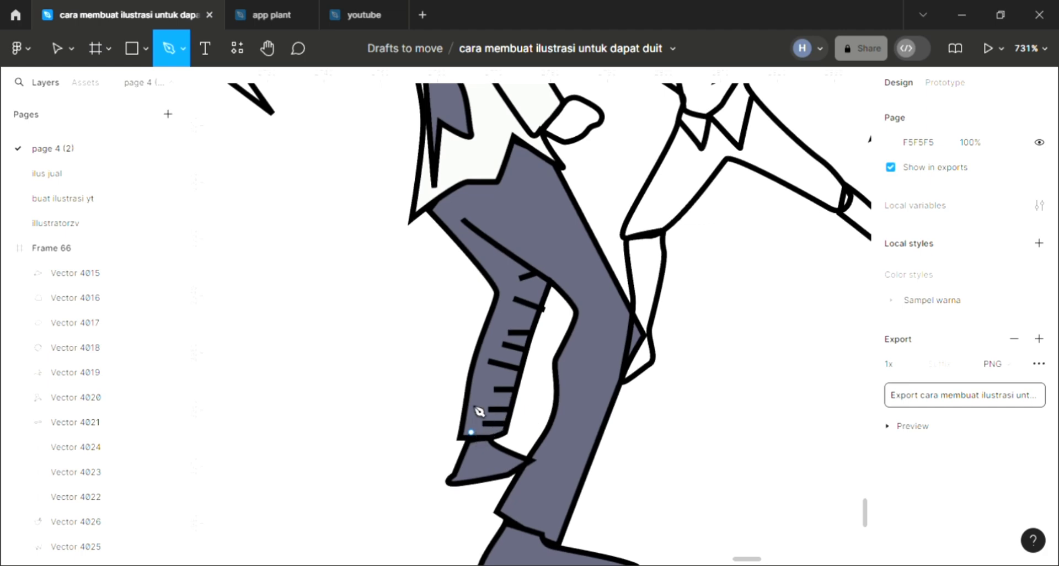
left_click(470, 432)
left_click(479, 361)
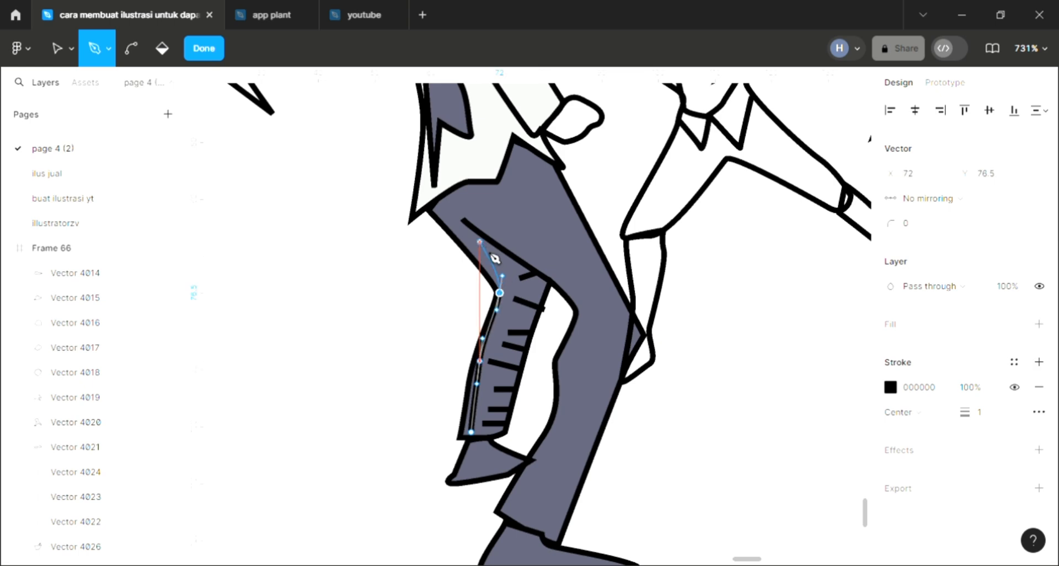
left_click(479, 241)
left_click_drag(506, 304, 493, 338)
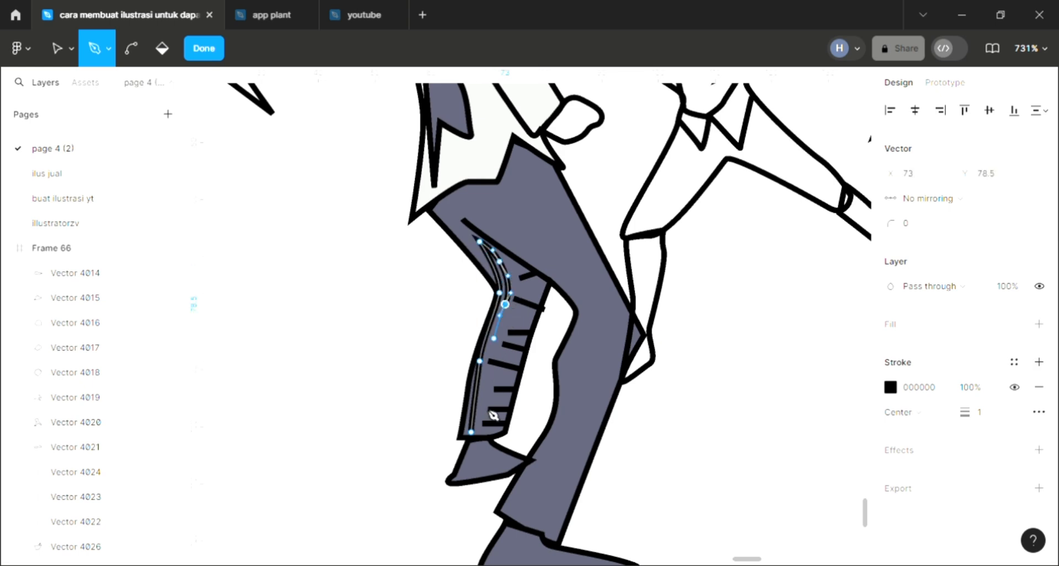
left_click(470, 431)
key("Escape")
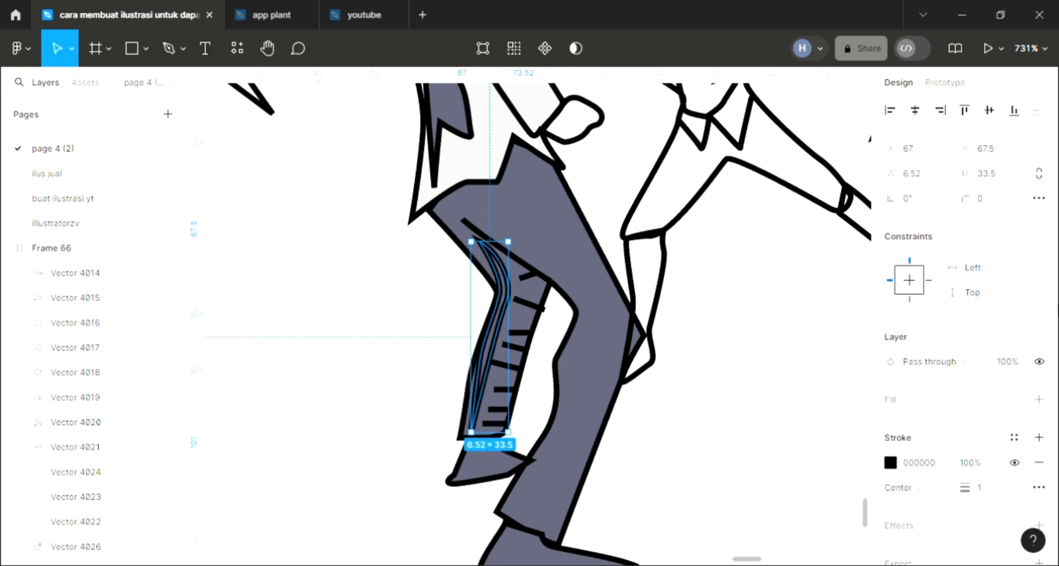
Give the narrow fold shape on the rear trouser leg a light fill sampled from the coat
scroll(470, 281, "up", 2)
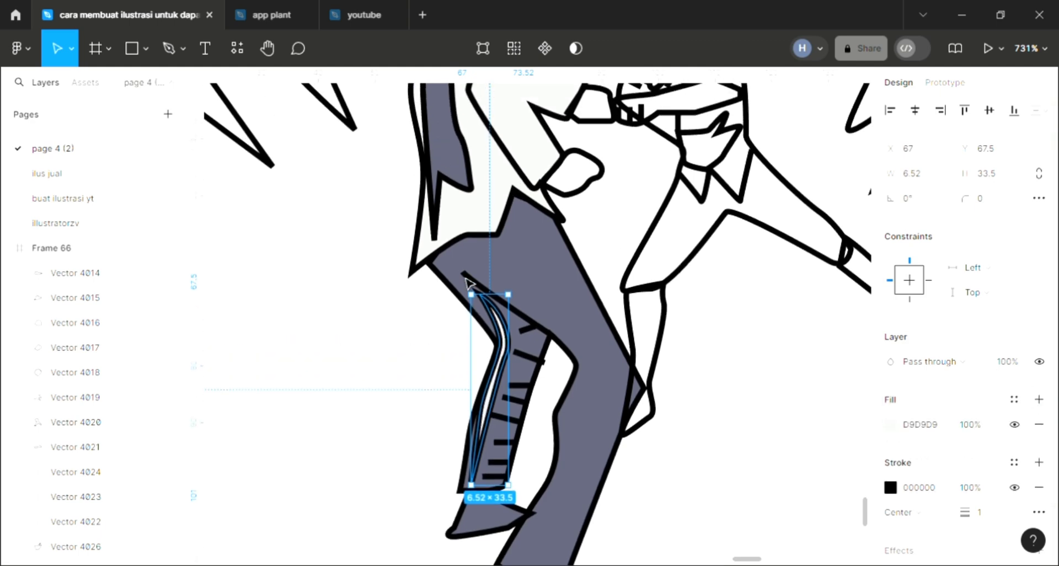
key("i")
left_click(415, 247)
key("Escape")
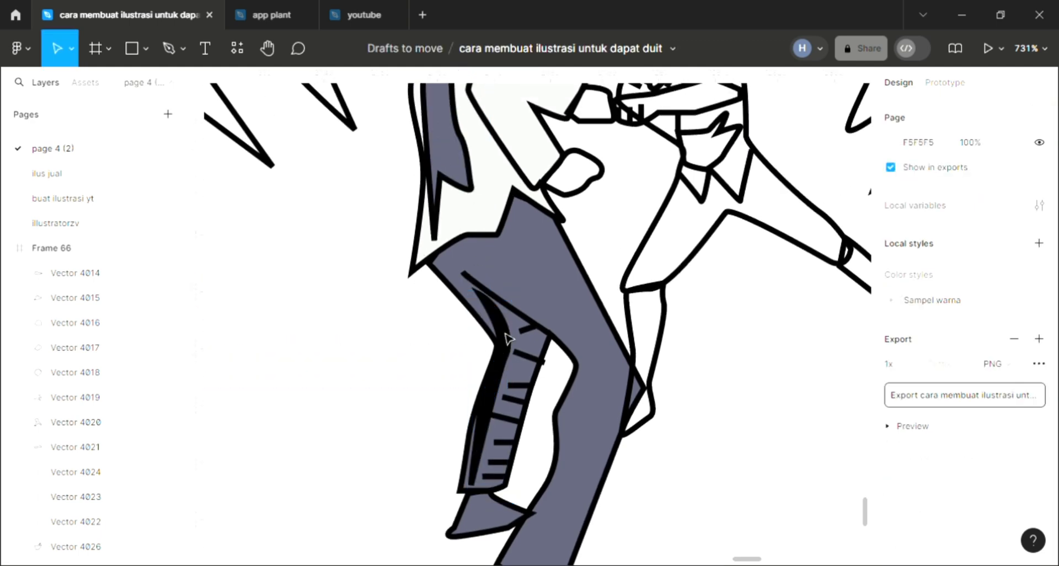
left_click(485, 314)
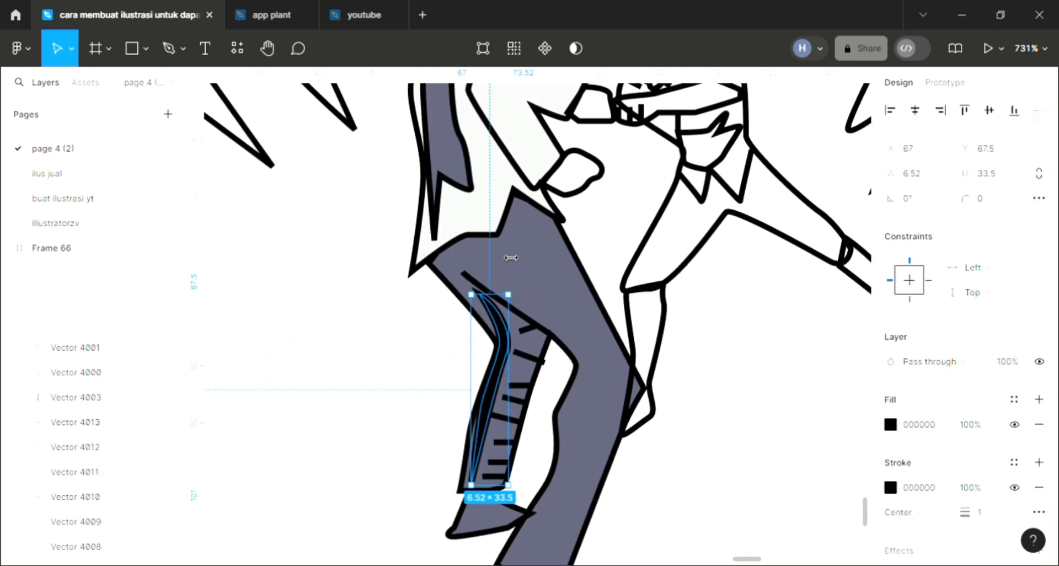
left_click(390, 248)
Draw a long closed fold shape, about 18.5 × 62, down the left figure's front trouser leg from thigh to hem with the Pen tool
scroll(390, 248, "down", 3)
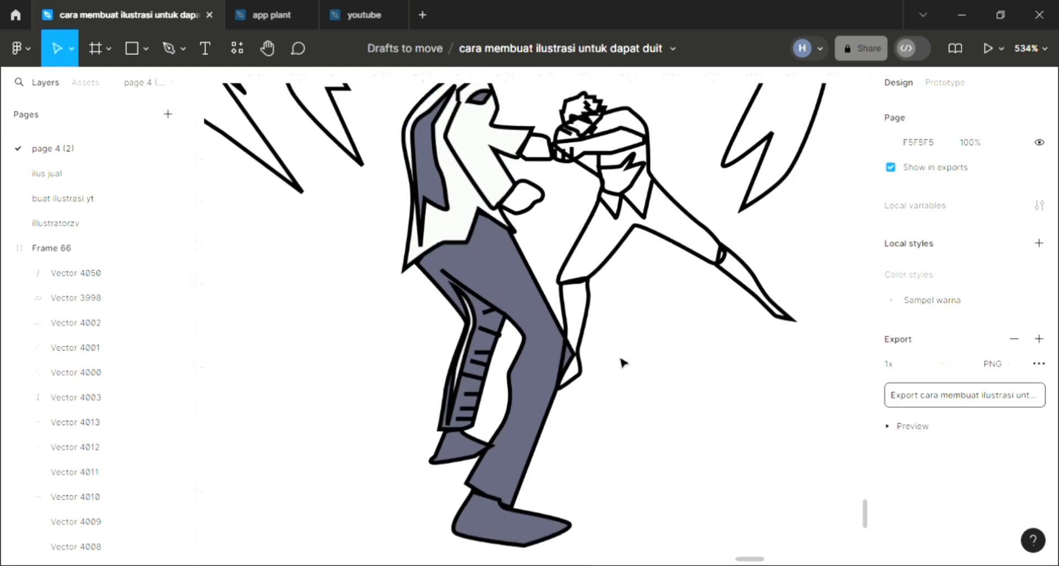
scroll(620, 362, "up", 2)
scroll(606, 357, "down", 1)
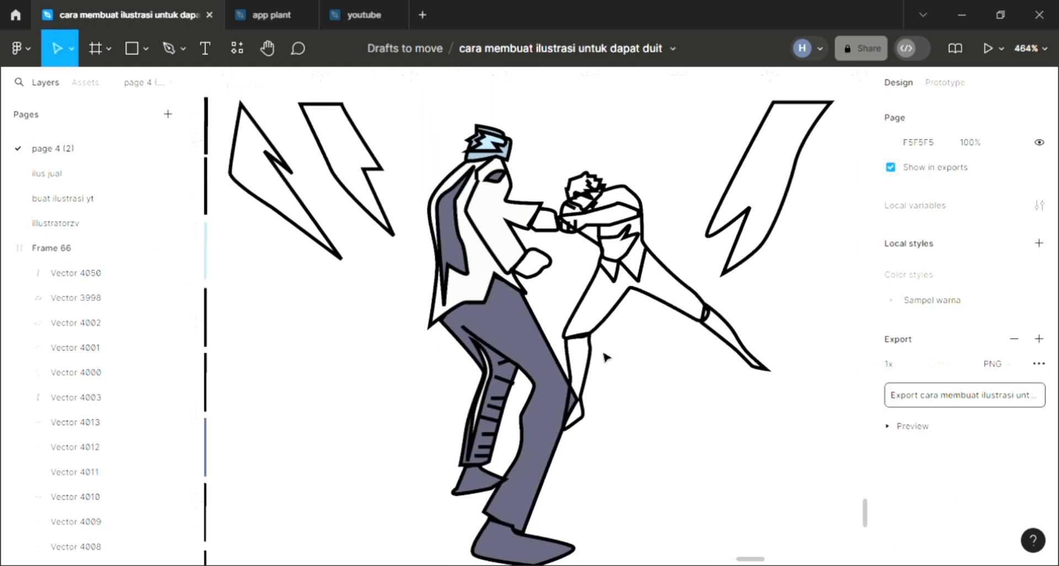
scroll(533, 224, "right", 2)
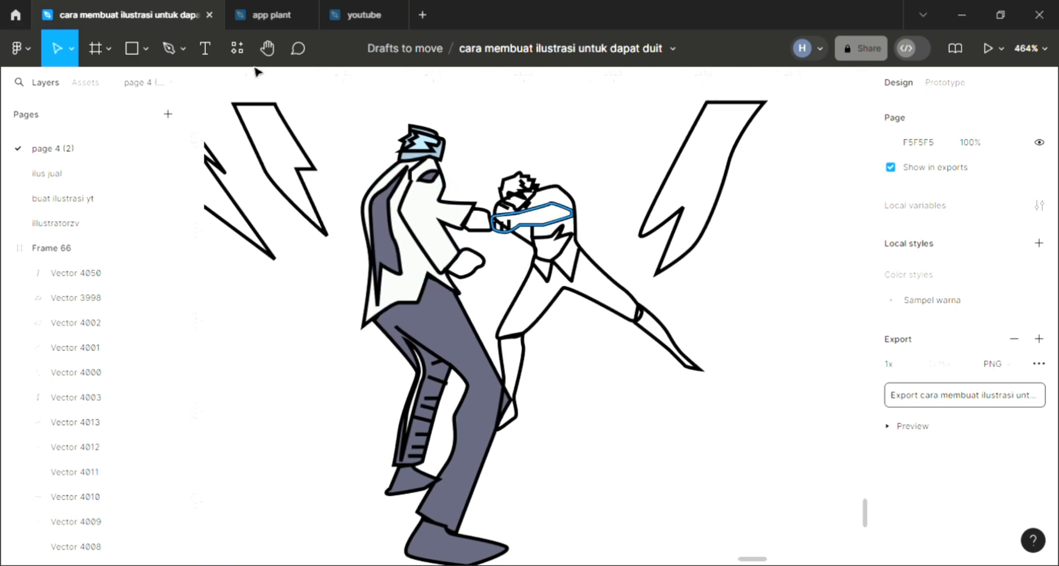
left_click(171, 48)
scroll(466, 424, "down", 1)
scroll(466, 424, "up", 1)
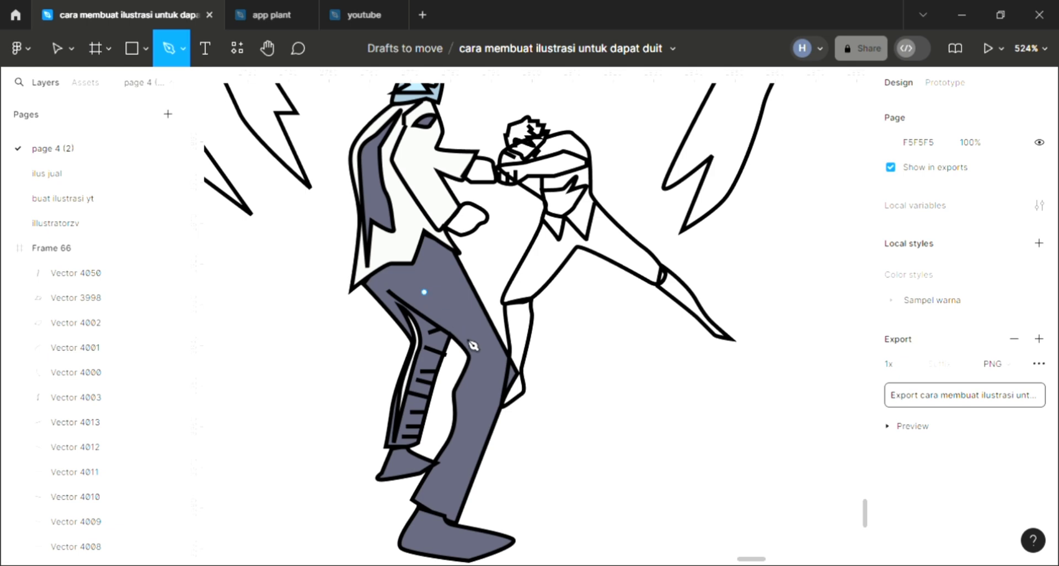
left_click_drag(483, 358, 483, 372)
left_click(467, 398)
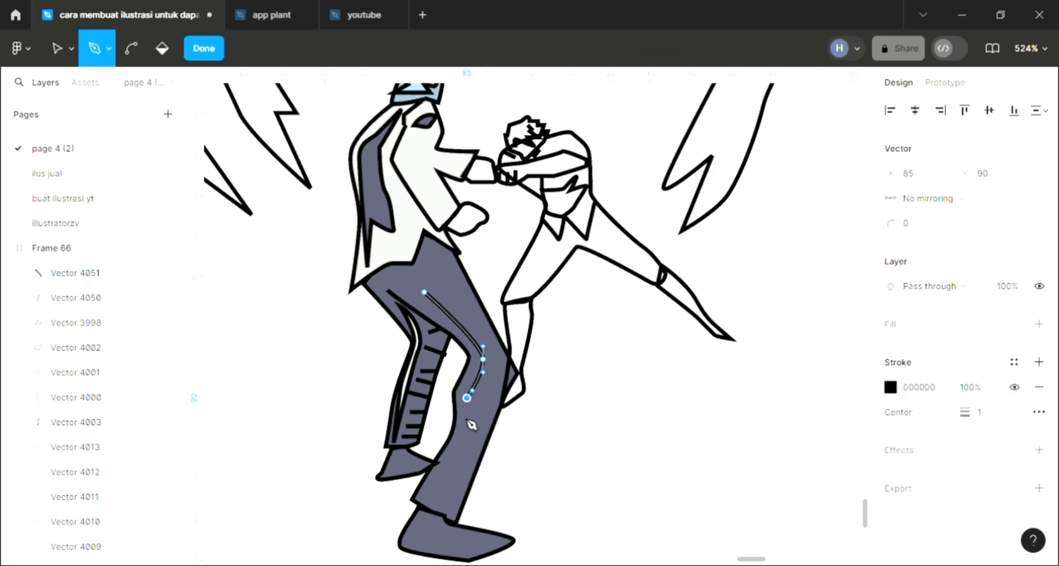
left_click(457, 446)
left_click(448, 508)
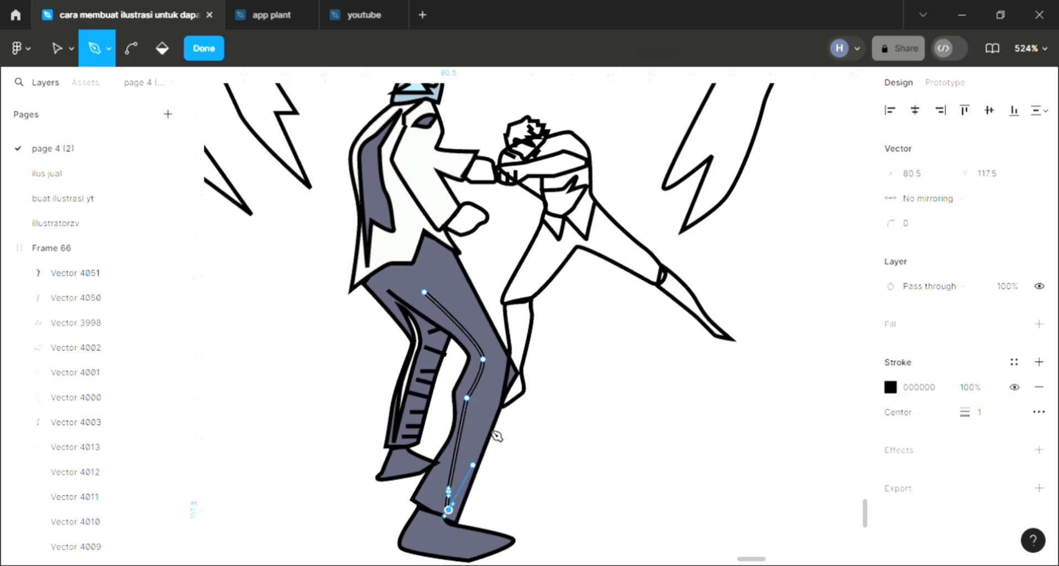
left_click(499, 379)
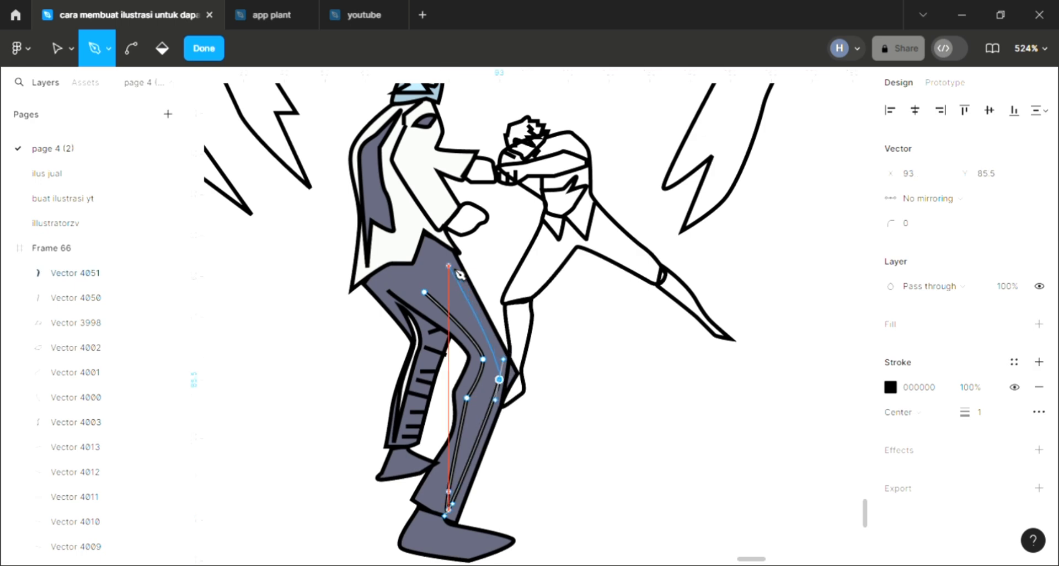
left_click_drag(448, 260, 467, 293)
key("ctrl")
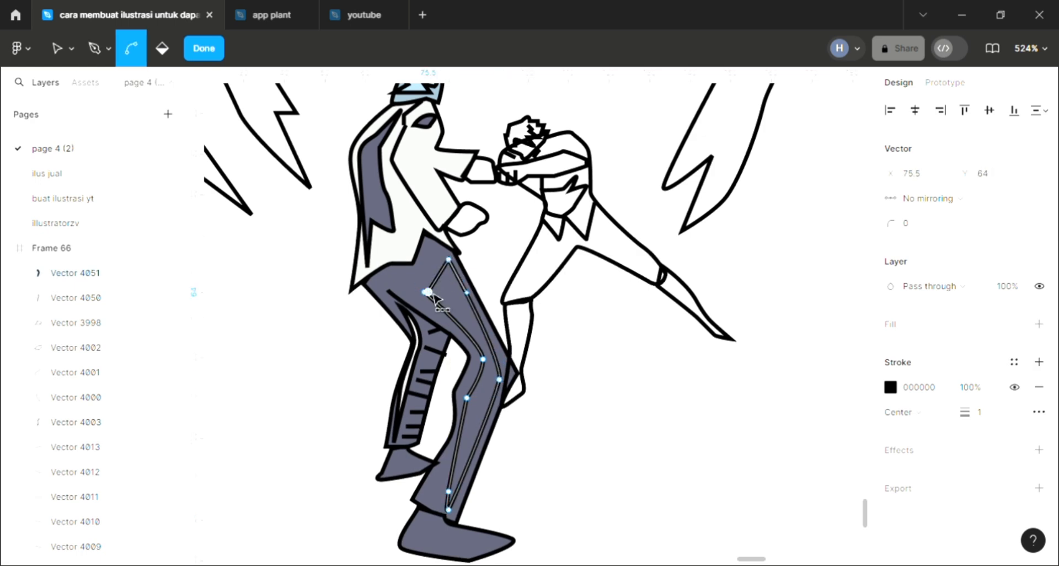
left_click(424, 291)
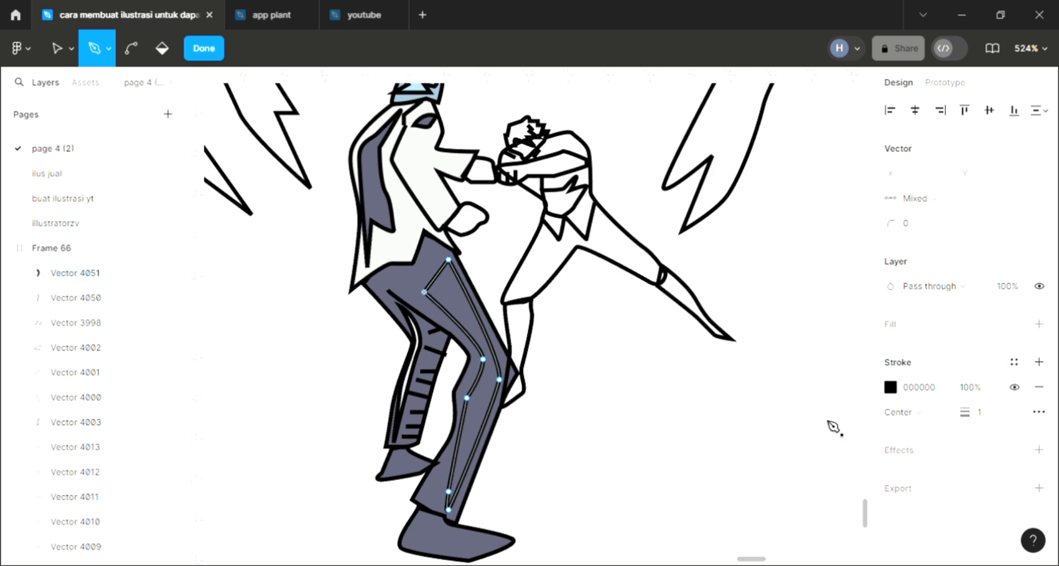
key("Escape")
Give the long fold shape on the front trouser leg a light fill sampled from the coat
left_click(1038, 399)
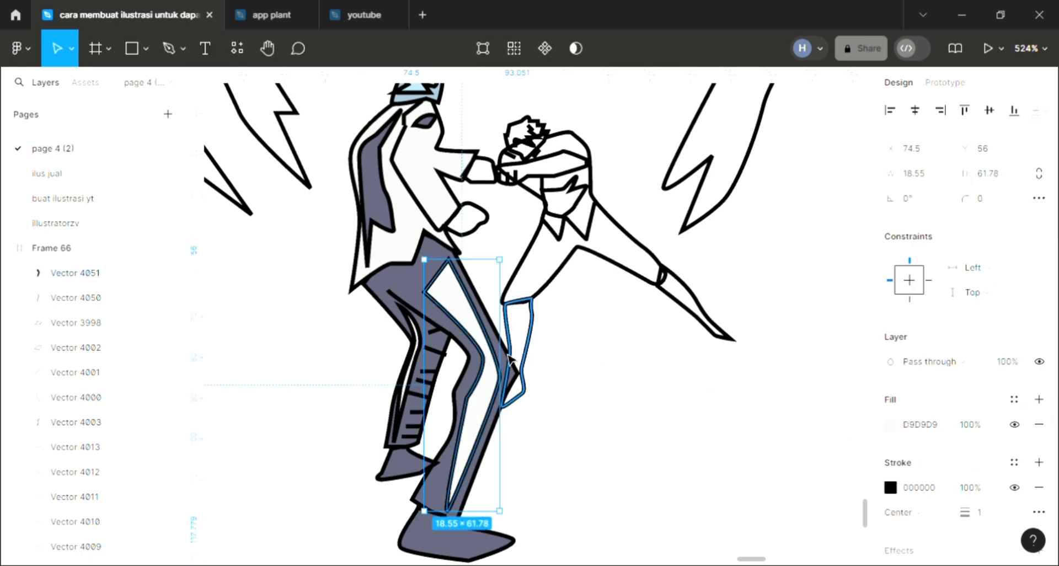
left_click(428, 193)
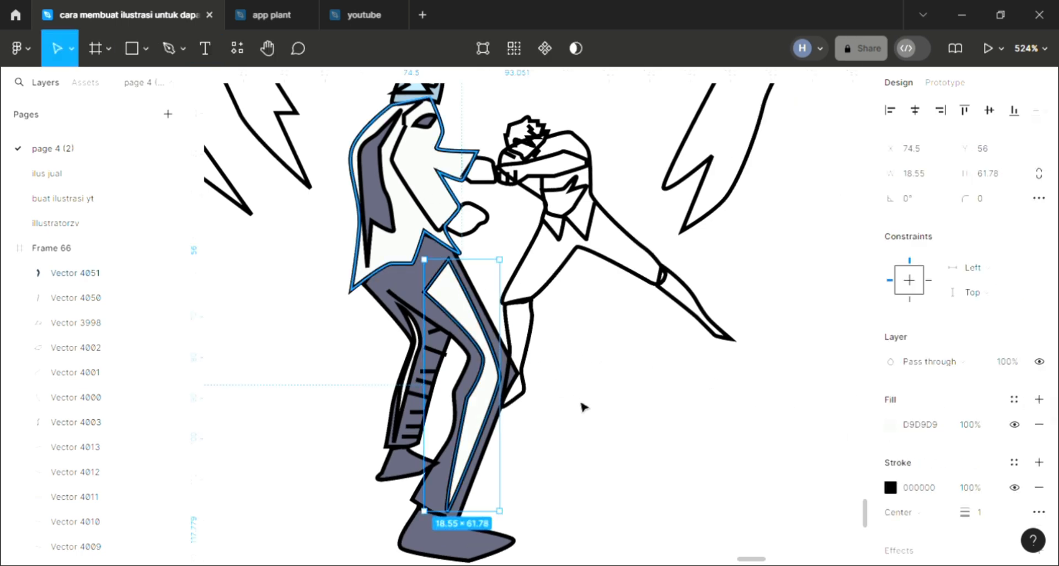
left_click(655, 433)
Fill the left figure's lower fist with the cream colour FFE2D3 sampled from the palette
scroll(656, 417, "down", 3)
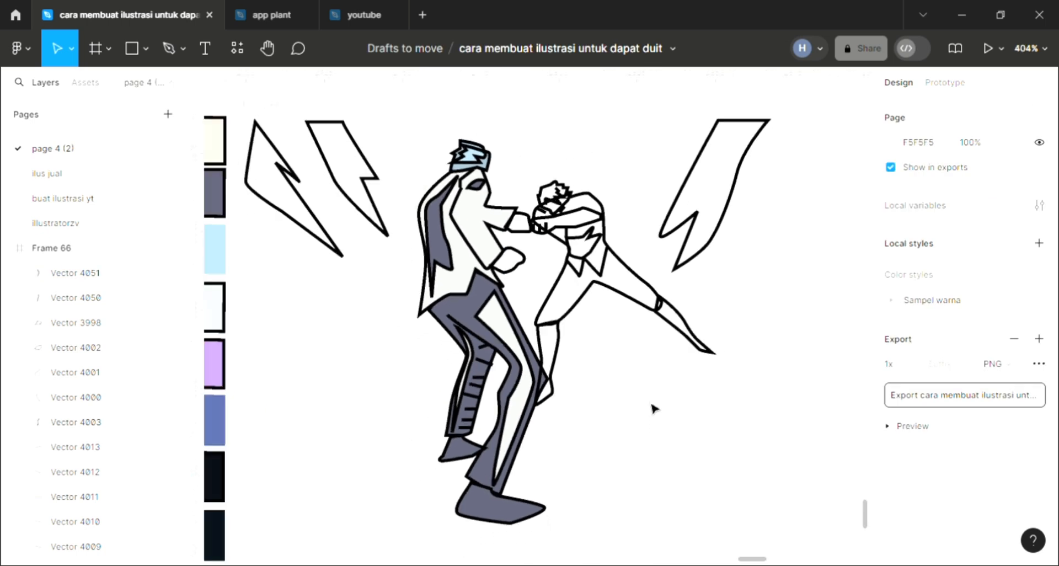
scroll(648, 437, "up", 1)
scroll(562, 268, "up", 2)
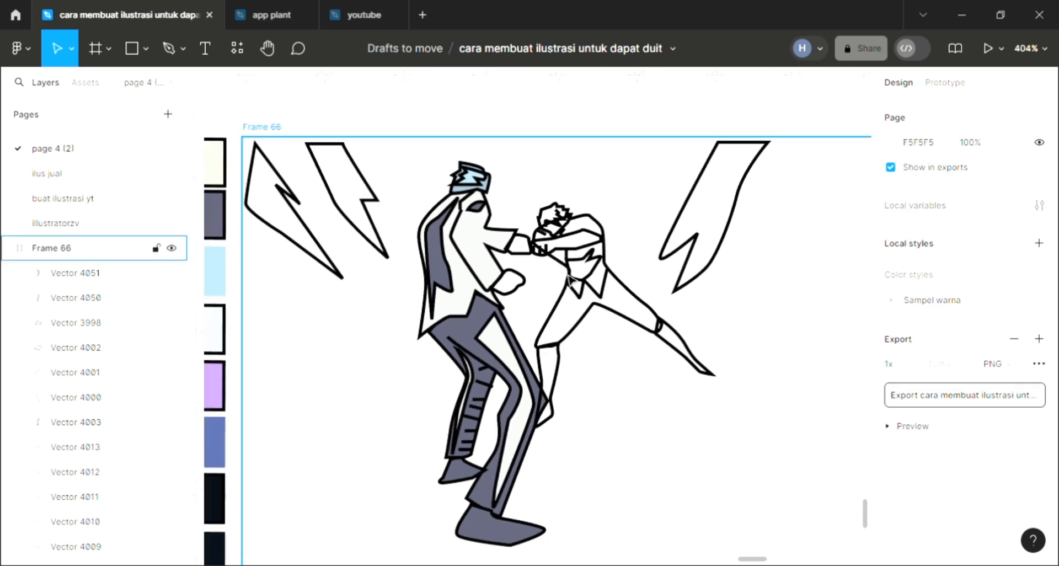
left_click(499, 283)
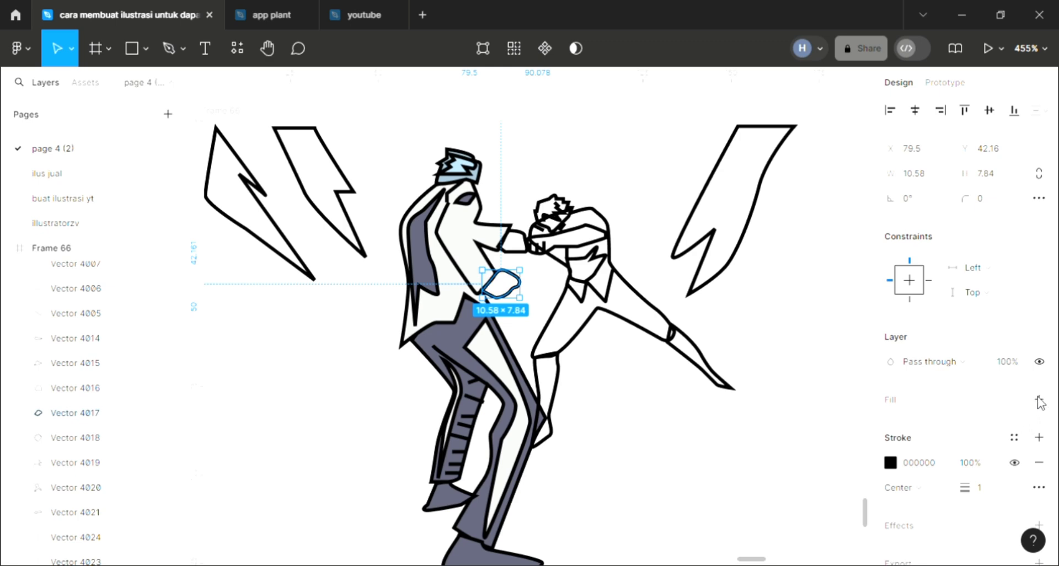
scroll(485, 337, "up", 3)
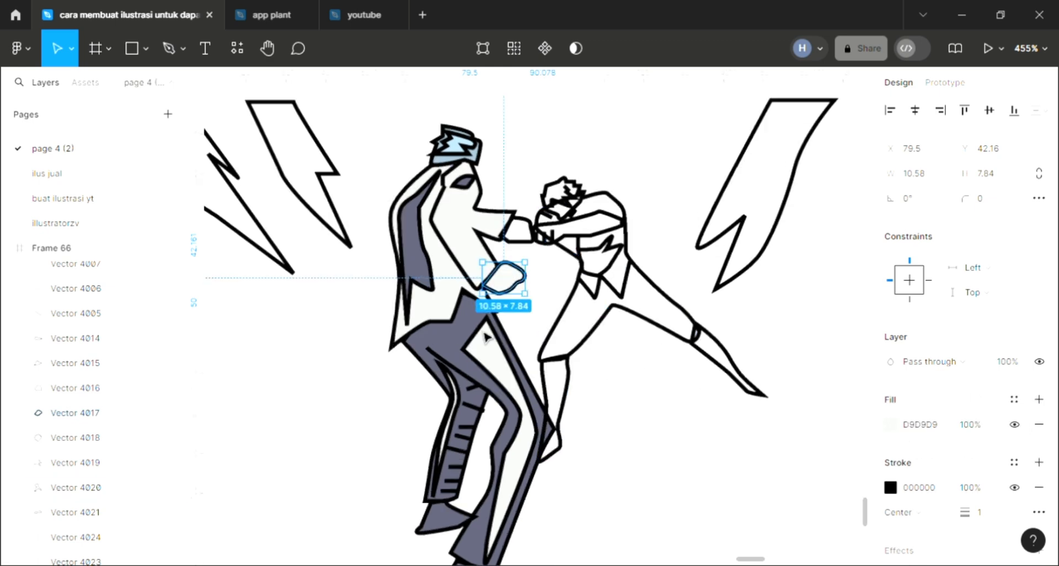
key("i")
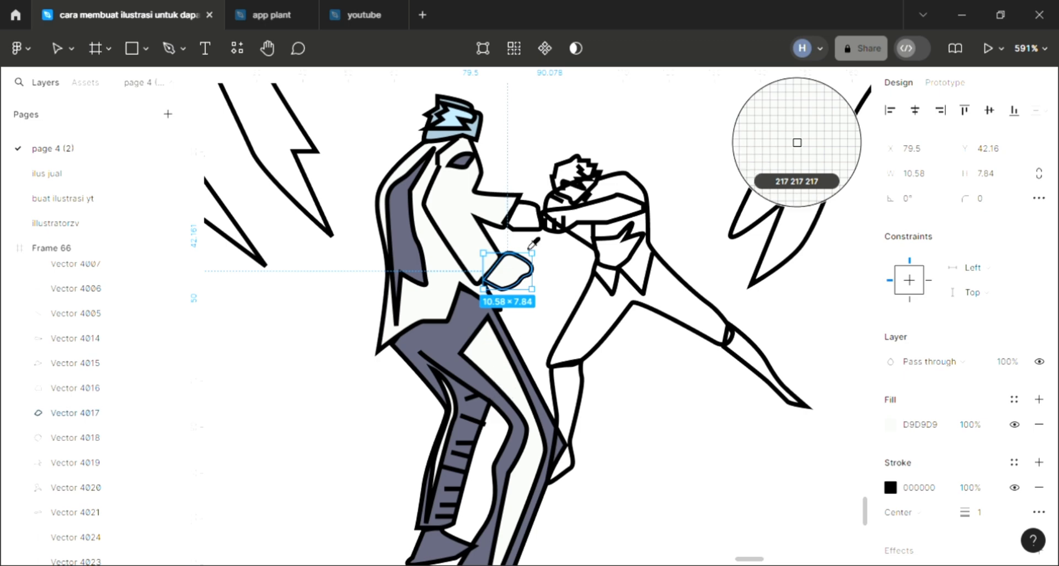
scroll(470, 330, "down", 3)
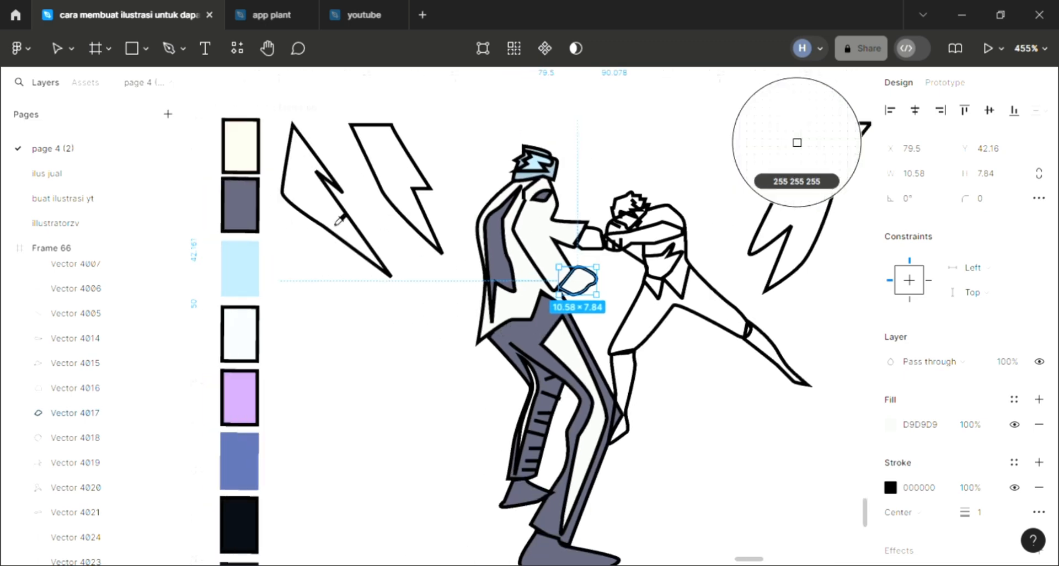
left_click(797, 142)
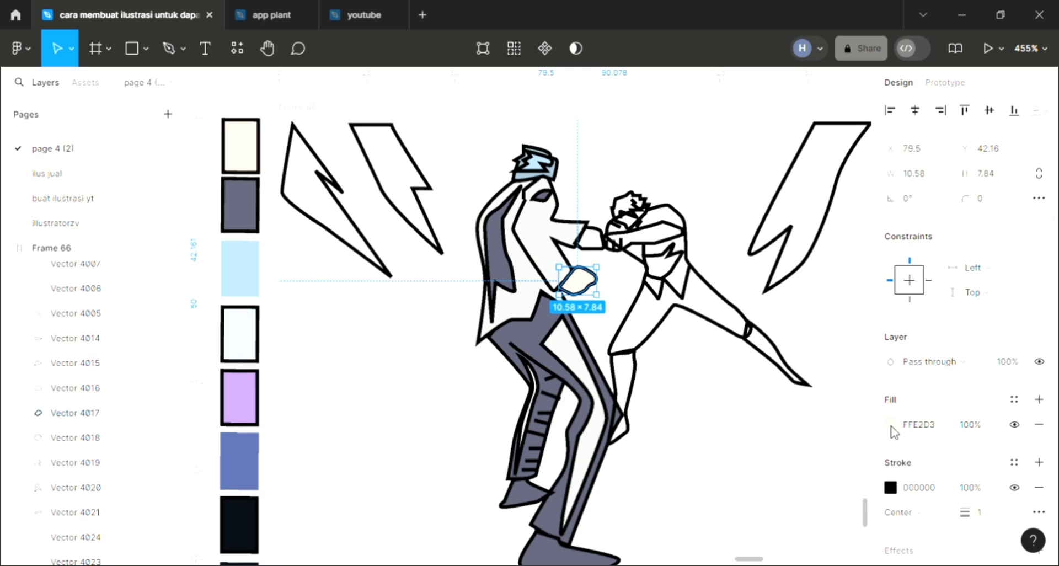
Adjust the lower fist's fill to the slightly deeper skin tone FDD8C5
left_click(890, 424)
left_click(731, 176)
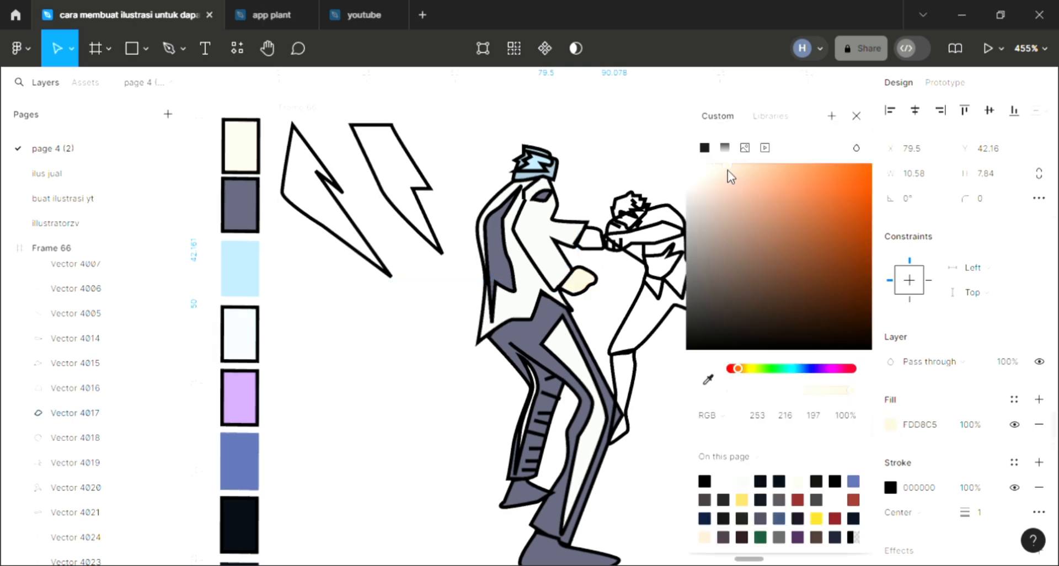
left_click(856, 116)
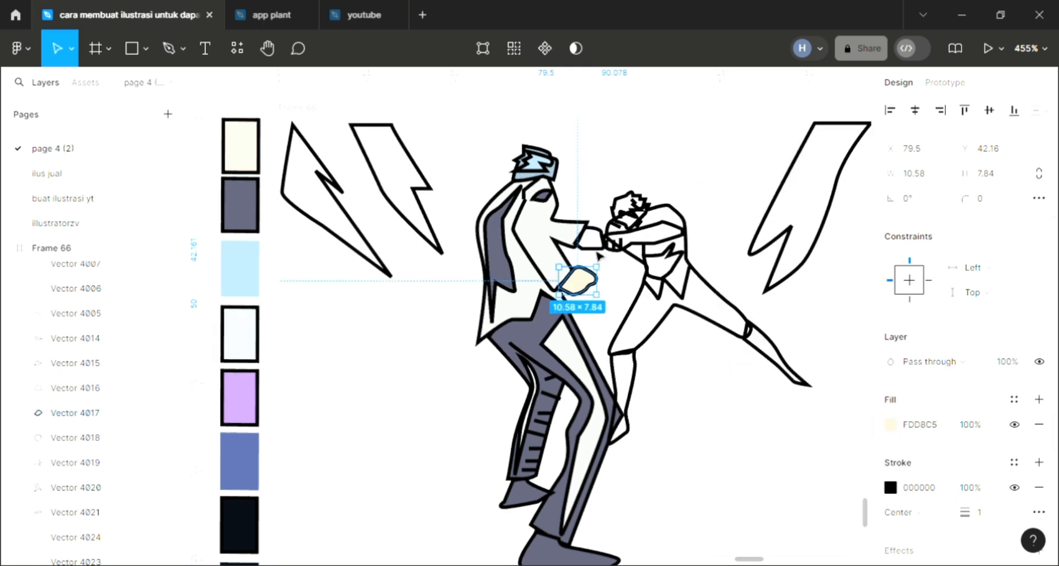
Fill the left figure's upper fist with the skin tone sampled from the lower fist
left_click(75, 387)
left_click(1039, 400)
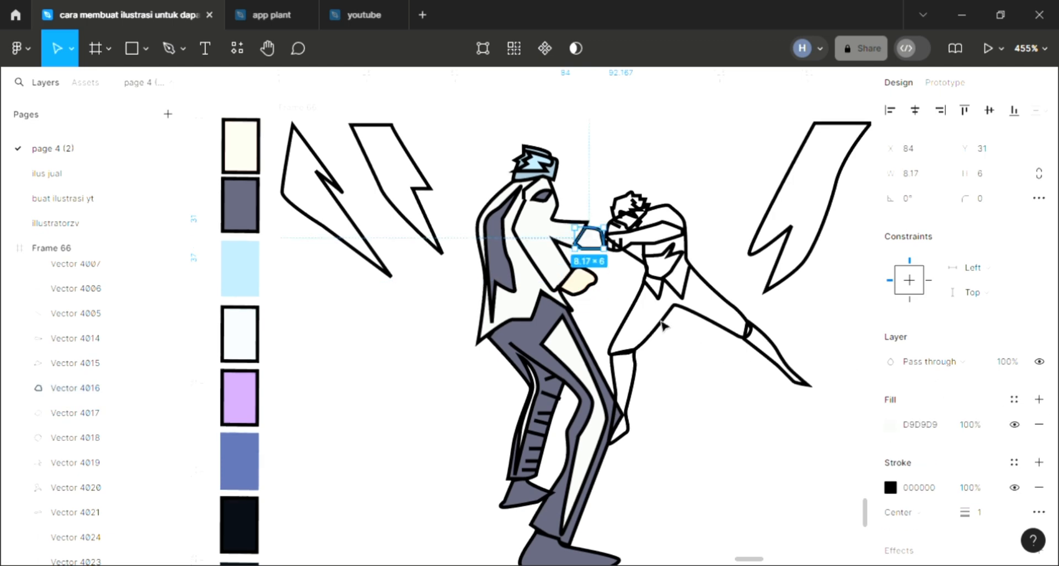
key("i")
left_click(601, 318)
left_click(654, 369)
Fill the right figure's head shape with the slate grey sampled from the left figure's trousers and send it to the back
scroll(654, 368, "right", 2)
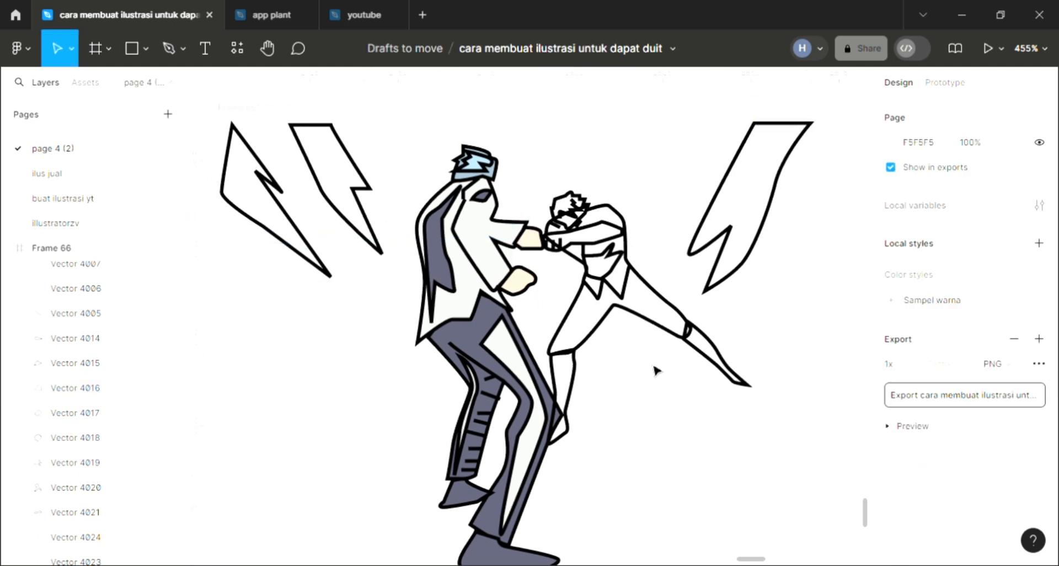
scroll(605, 241, "up", 2)
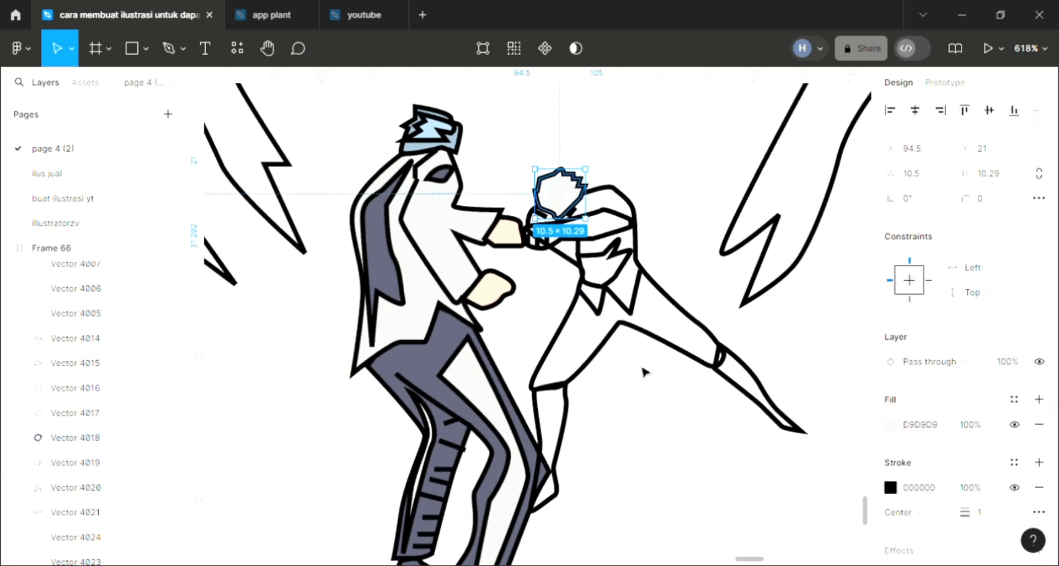
key("ctrl+shift+bracketleft")
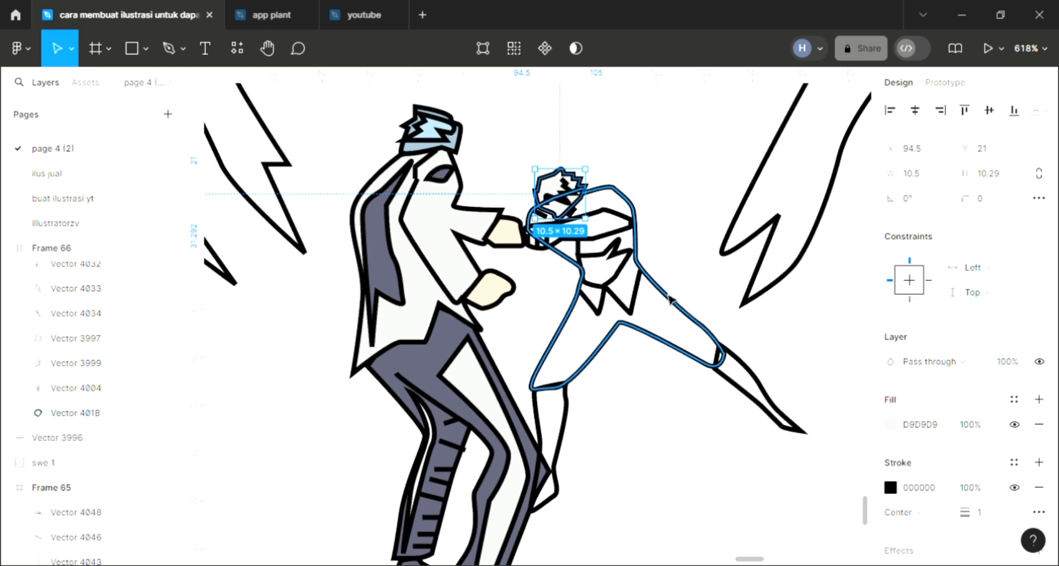
scroll(637, 298, "down", 2)
key("i")
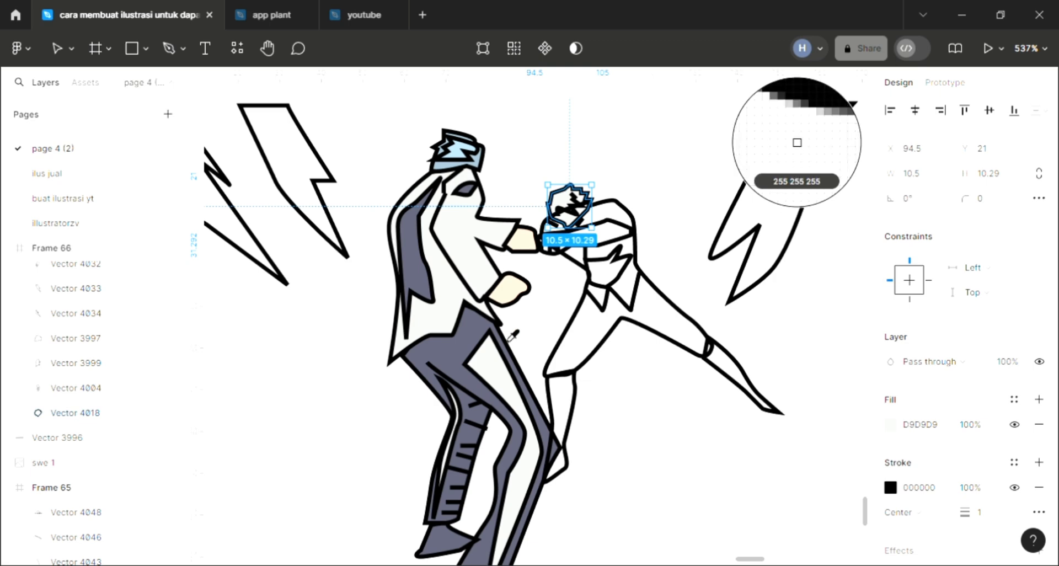
left_click(478, 336)
Add a fill to the right figure's body outline and close the gap in its path beside the head
left_click(669, 232)
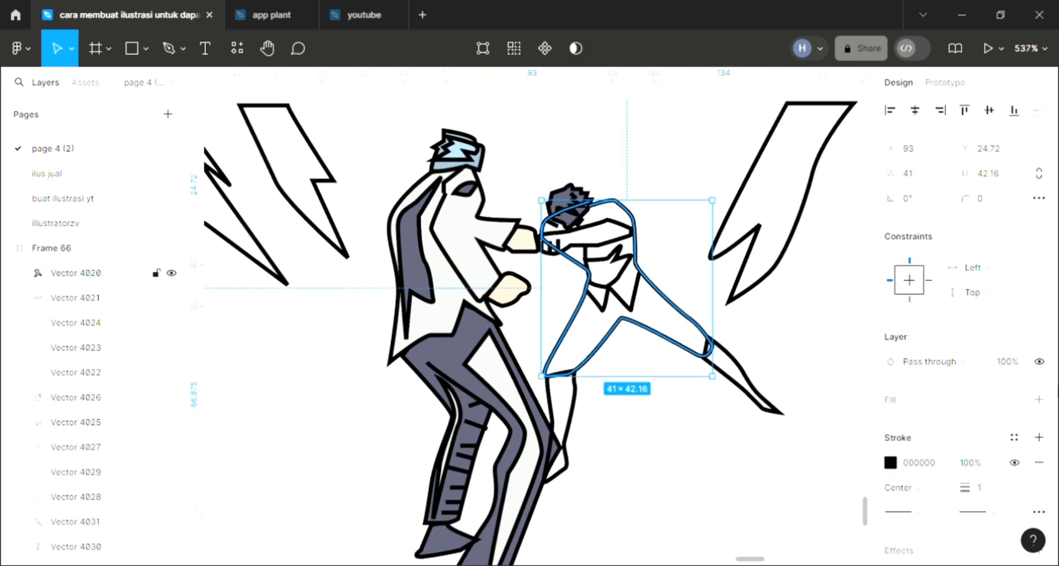
left_click(1039, 399)
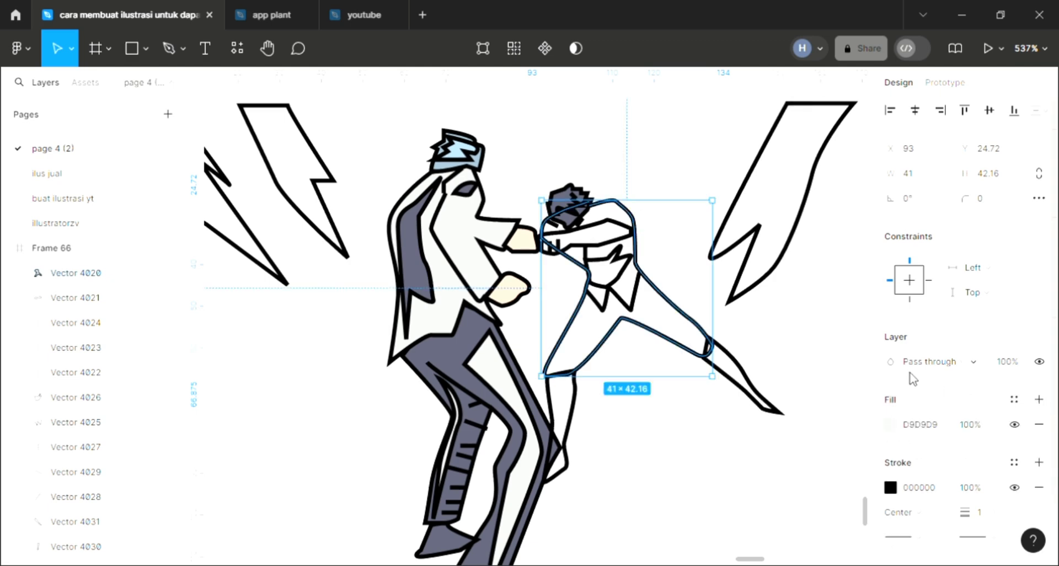
double_click(672, 312)
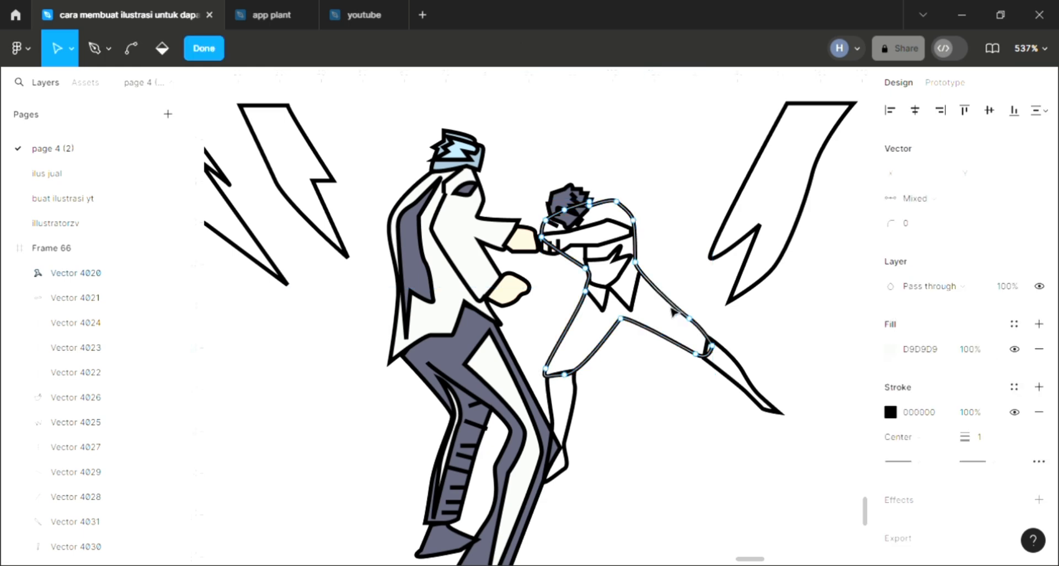
scroll(603, 212, "up", 5)
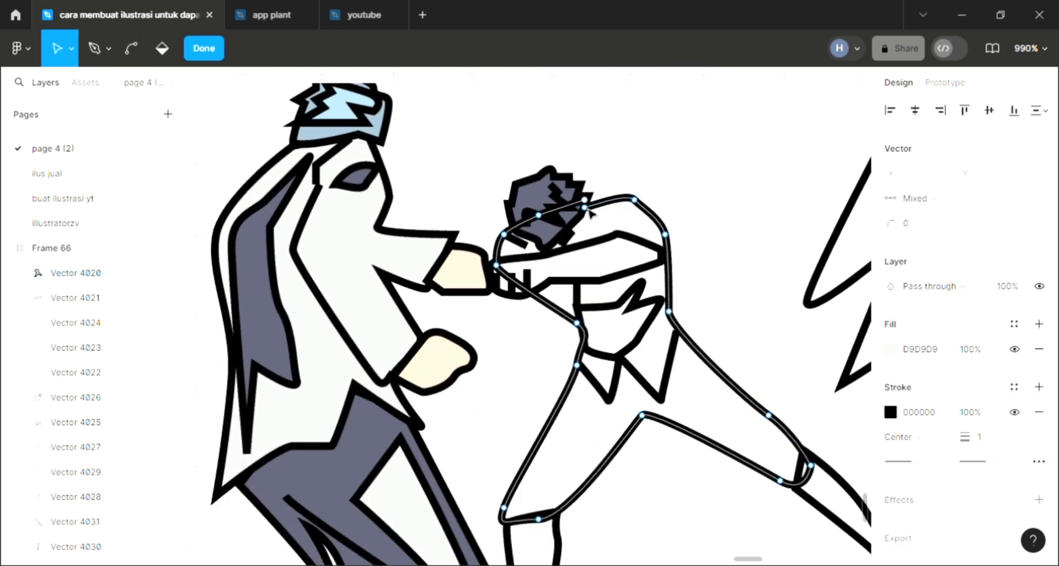
scroll(695, 246, "down", 2)
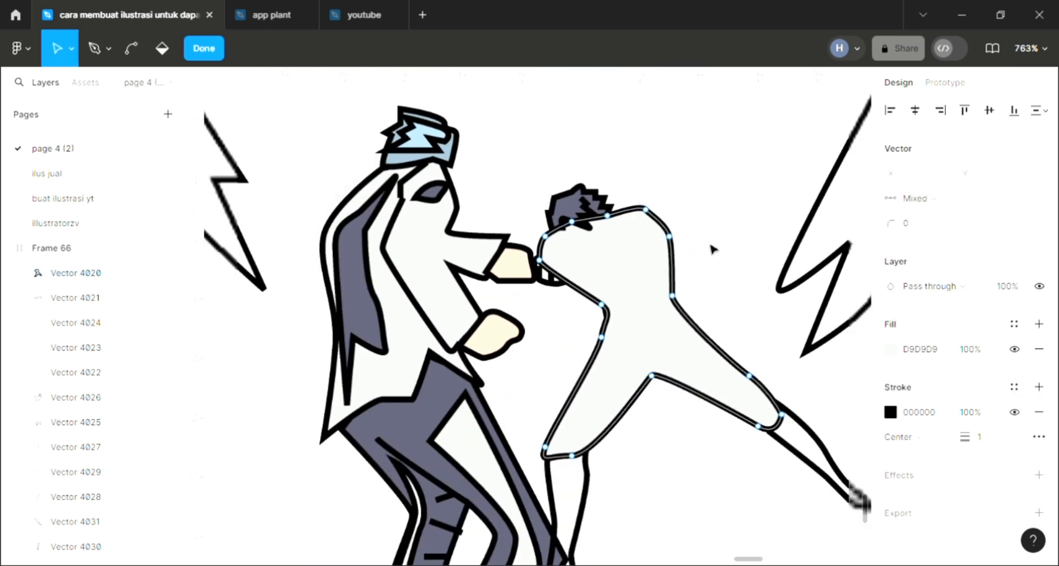
Send the right figure's body shape to the back and fill it with the sampled slate grey 5C5D72
key("Escape")
key("[")
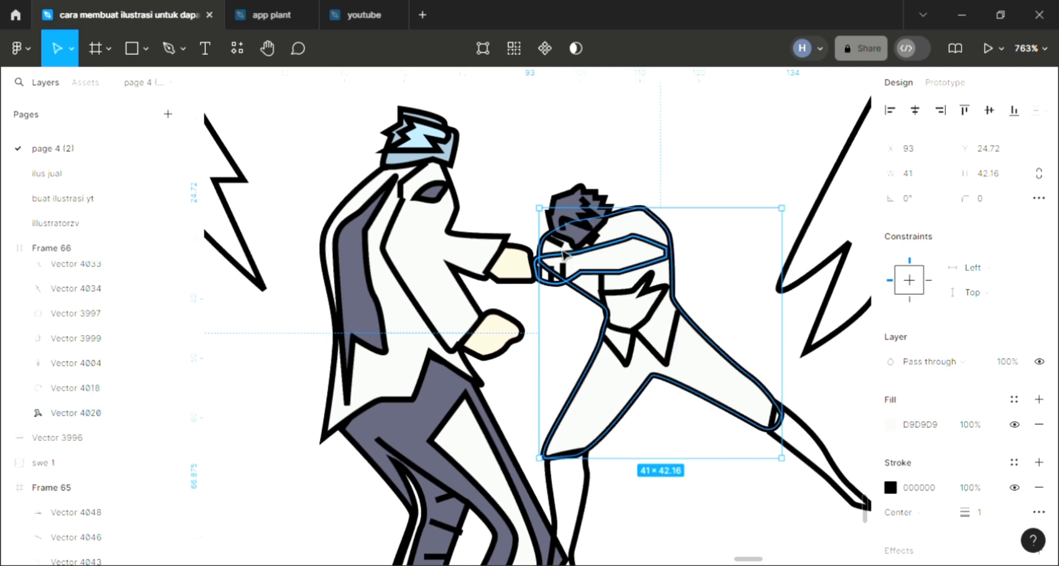
key("i")
left_click(717, 257)
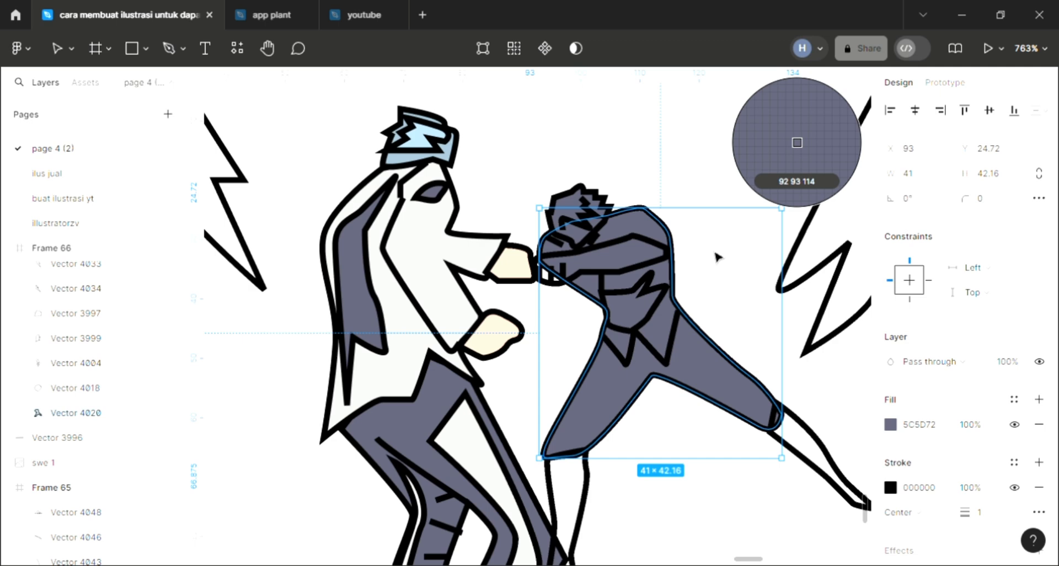
left_click(674, 200)
Fill the right figure's outstretched arm with the skin tone sampled from the left figure's fist
left_click(658, 273)
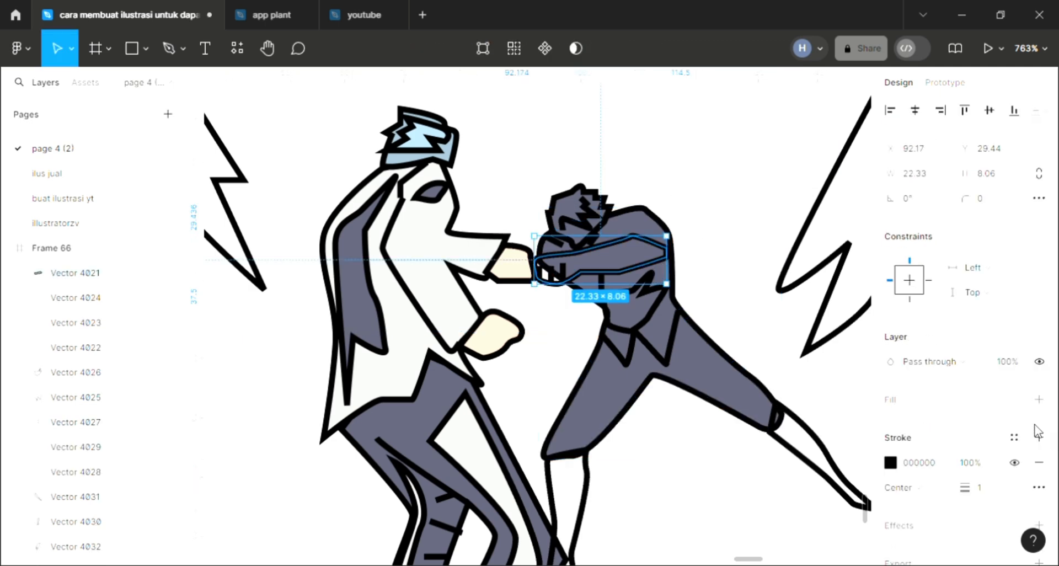
left_click(1038, 399)
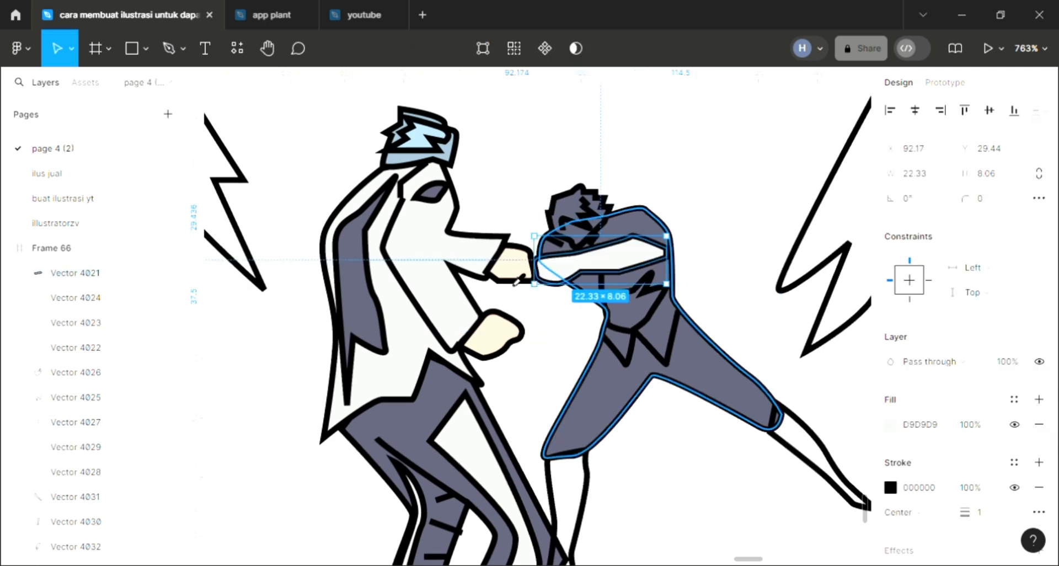
key("i")
key("Escape")
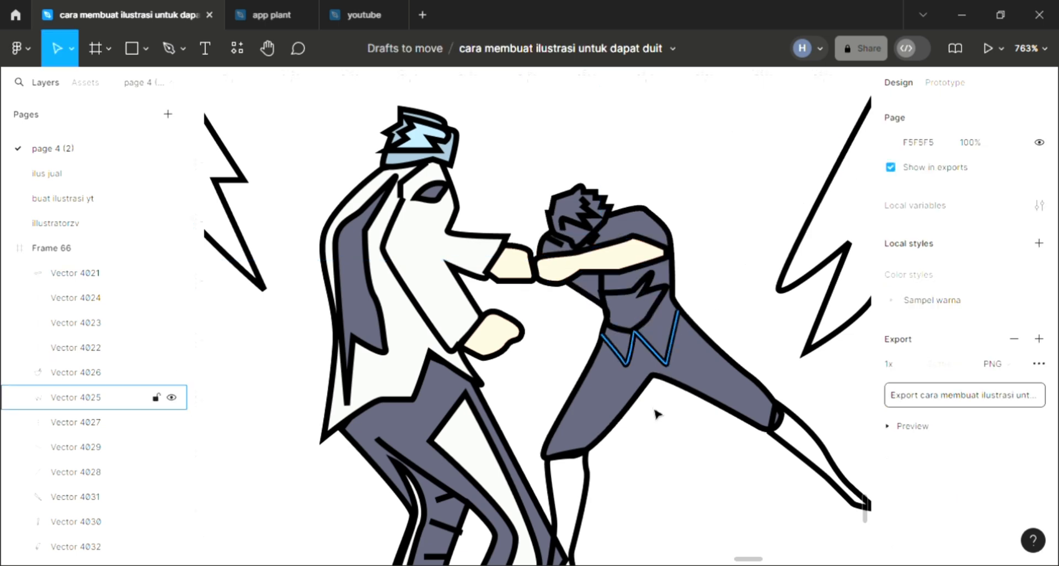
Recolour the two short collar lines below the right figure's head with white FFFFFF sampled from the frame background
scroll(656, 406, "down", 3)
scroll(637, 372, "right", 1)
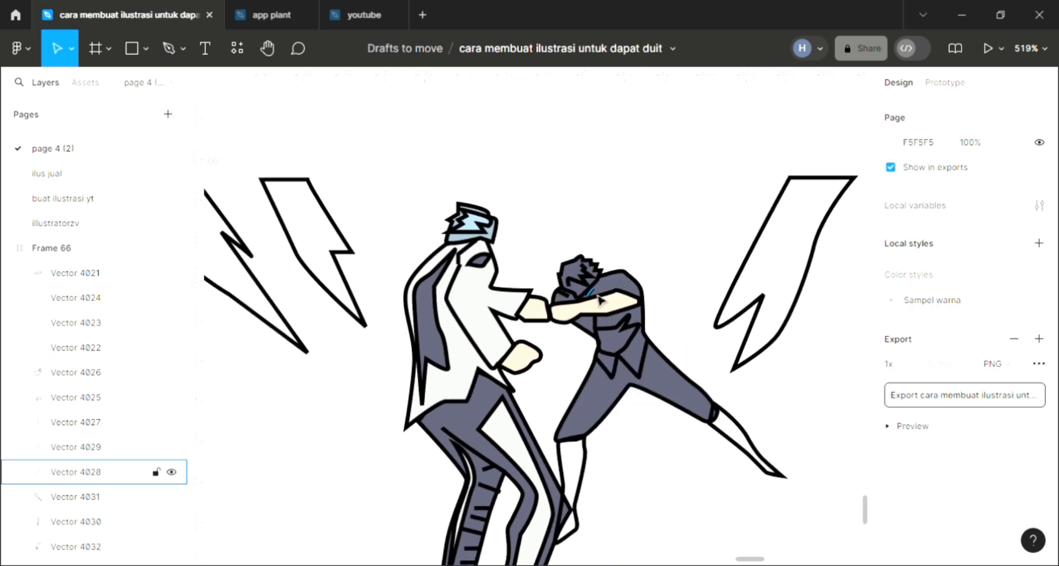
scroll(595, 299, "up", 1)
left_click(579, 276)
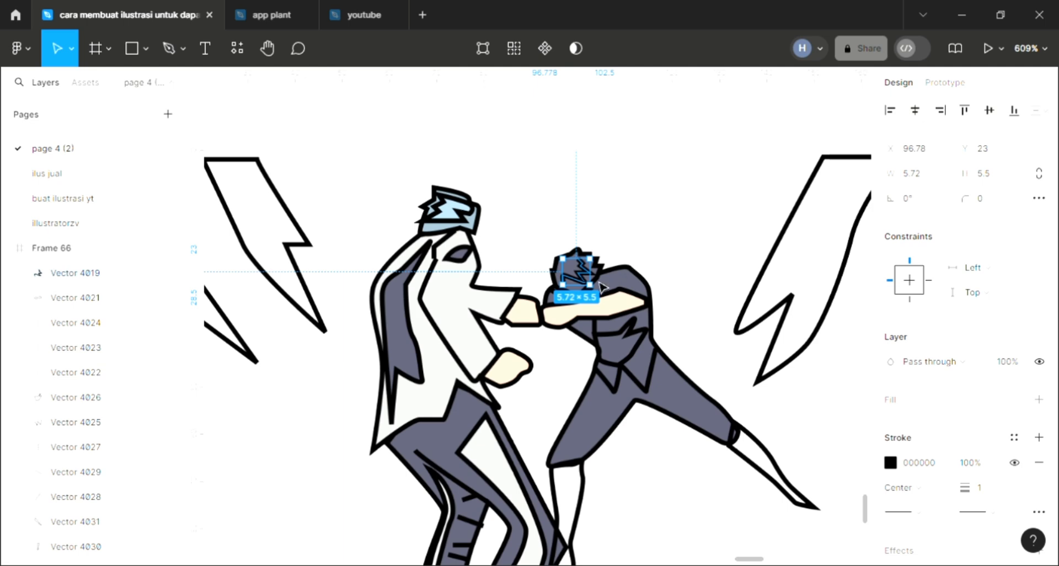
key("Escape")
scroll(568, 298, "up", 2)
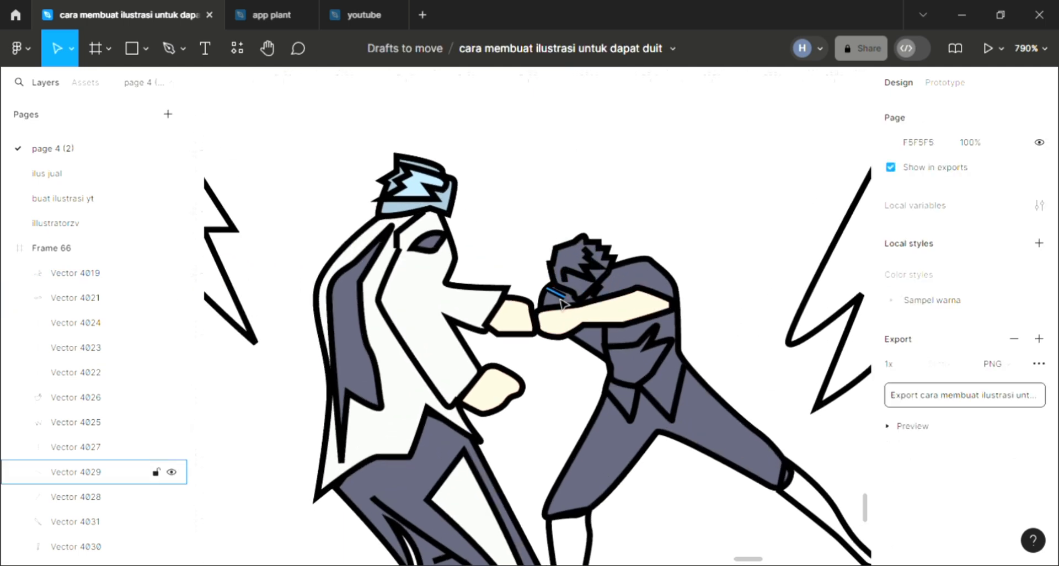
left_click(555, 292)
left_click(596, 293, "shift")
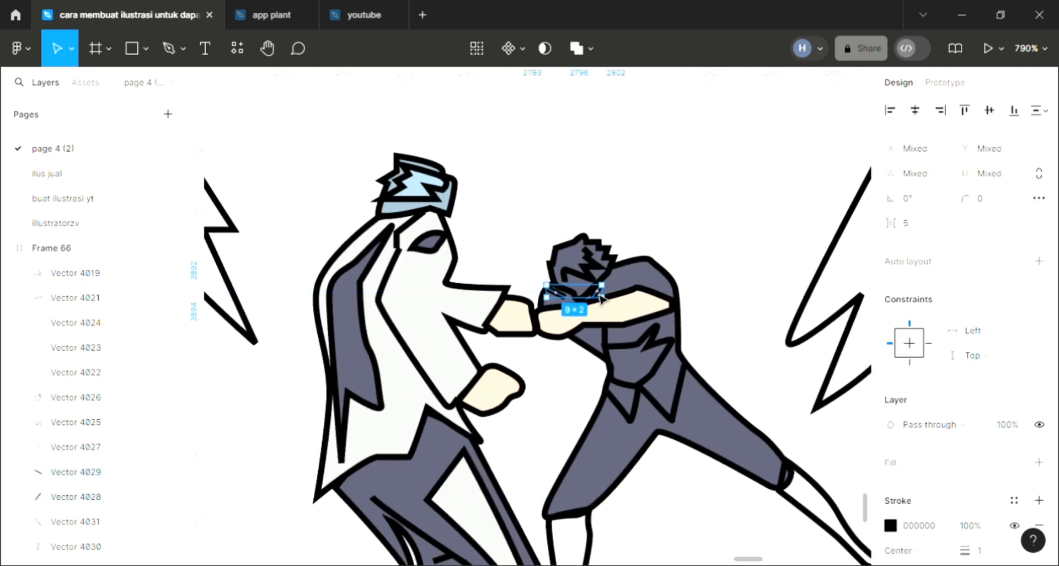
key("i")
left_click(643, 221)
key("Escape")
scroll(643, 206, "down", 3)
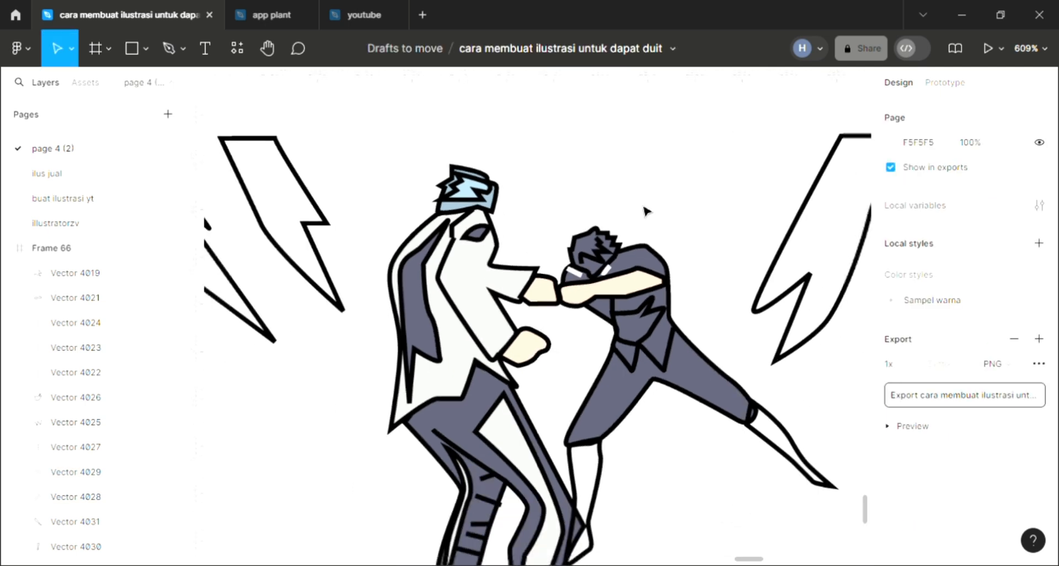
Shrink the white collar line beside the right figure's shoulder to 2 × 1, keeping its end nearest the chin
scroll(616, 265, "up", 10)
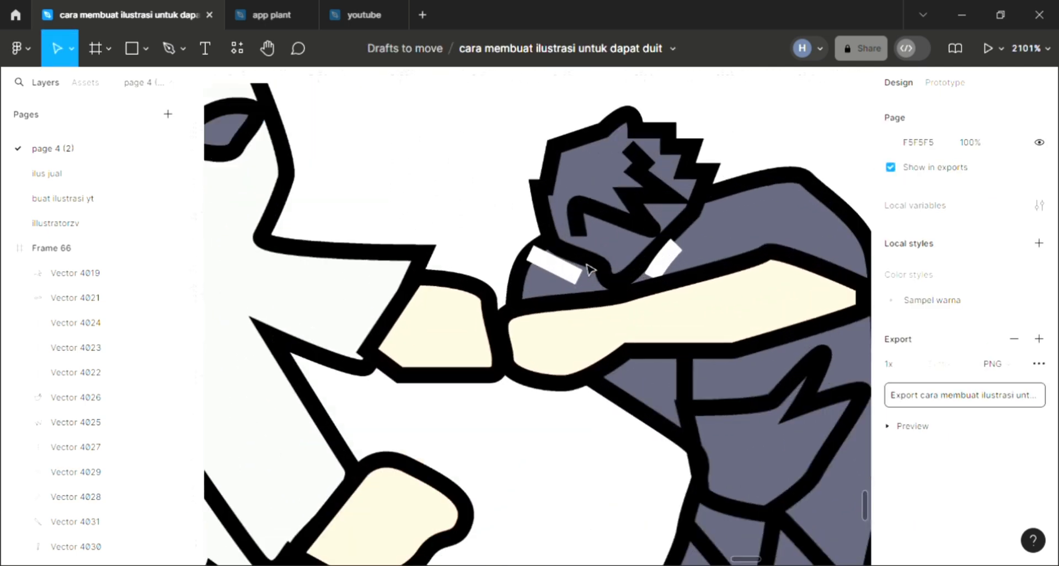
left_click(539, 263)
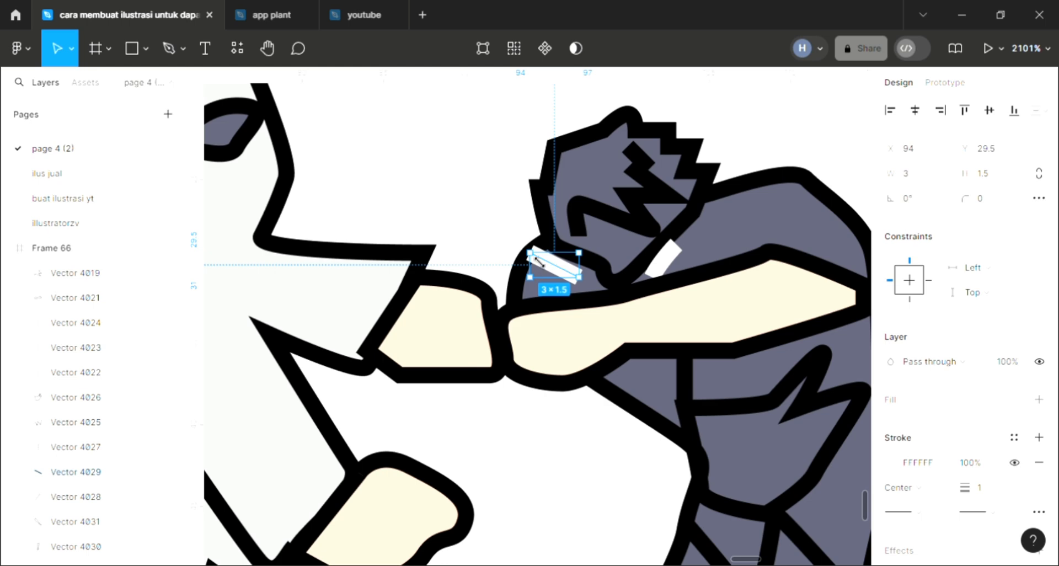
left_click_drag(544, 267, 583, 280)
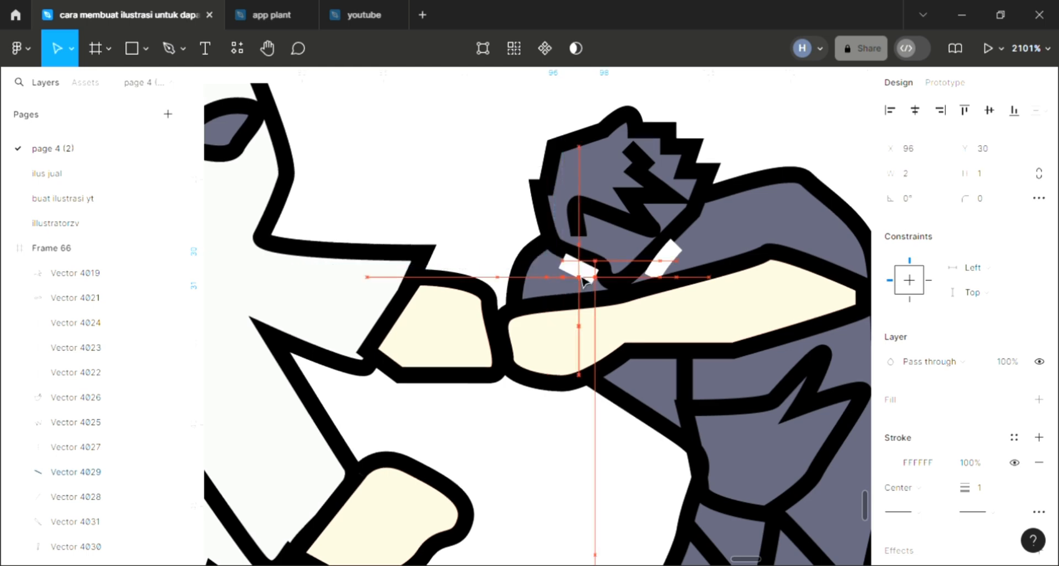
left_click(468, 200)
Add a fill to the right figure's extended lower leg and colour it slate grey 5C5D72 sampled from the trousers
scroll(469, 200, "down", 5)
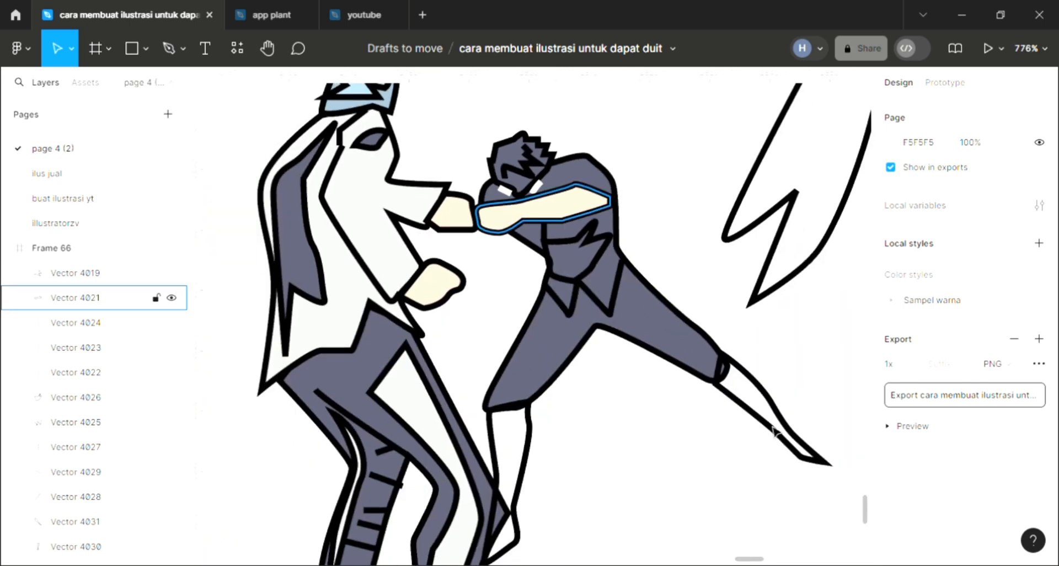
scroll(780, 422, "down", 2)
left_click(781, 418)
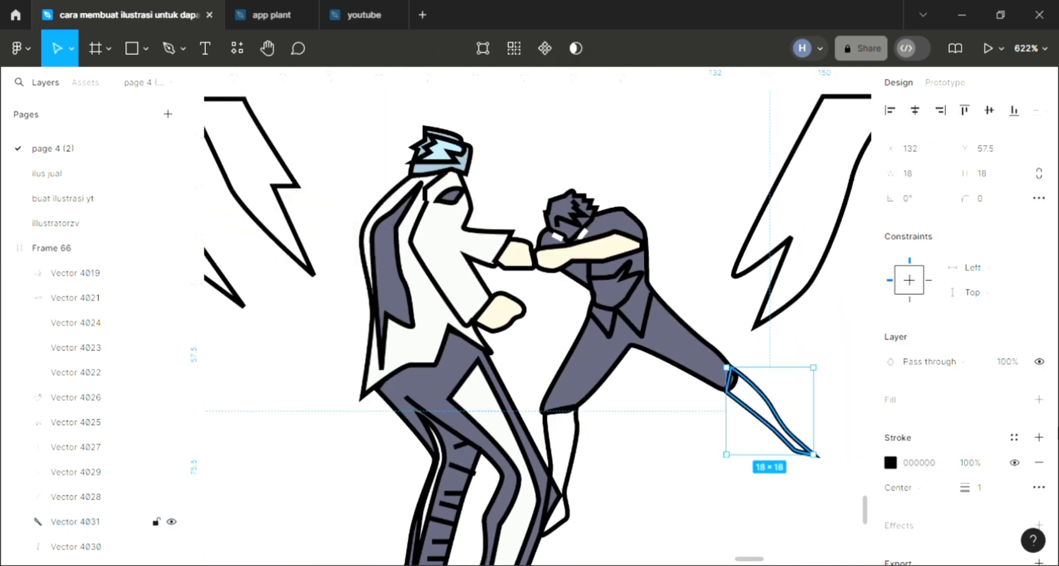
left_click(1038, 399)
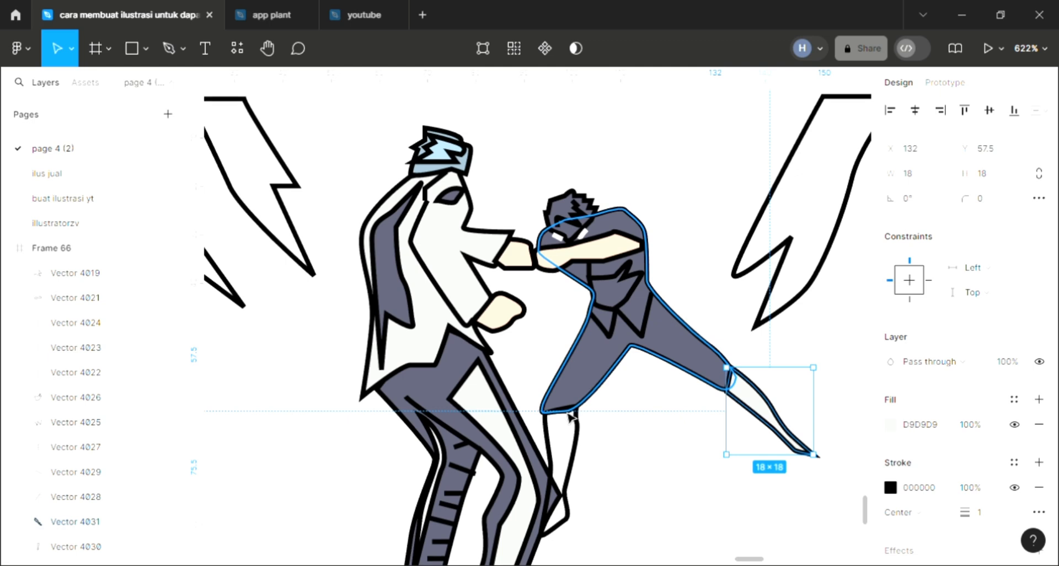
key("i")
scroll(496, 345, "down", 2)
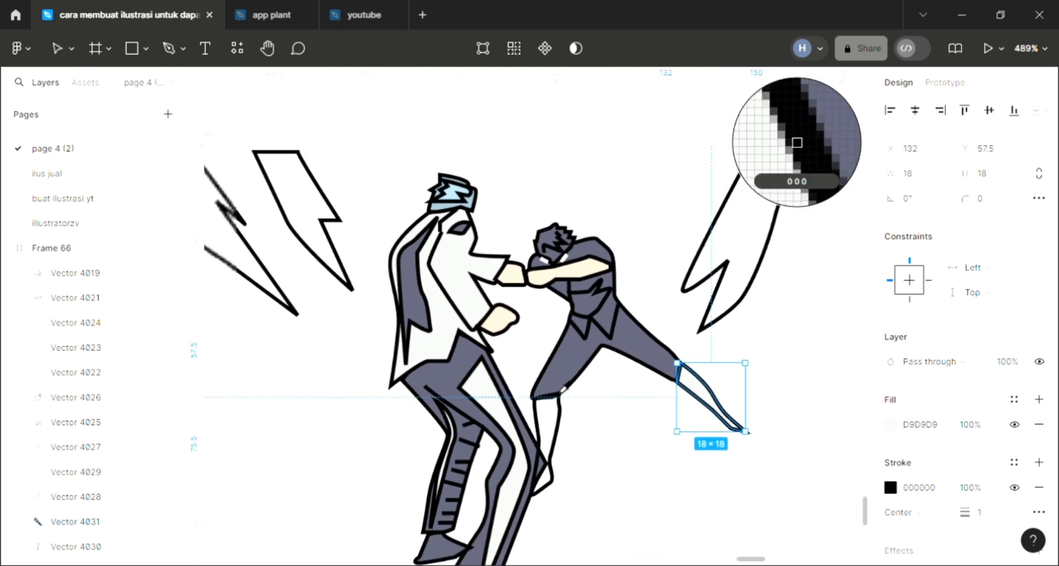
left_click(587, 352)
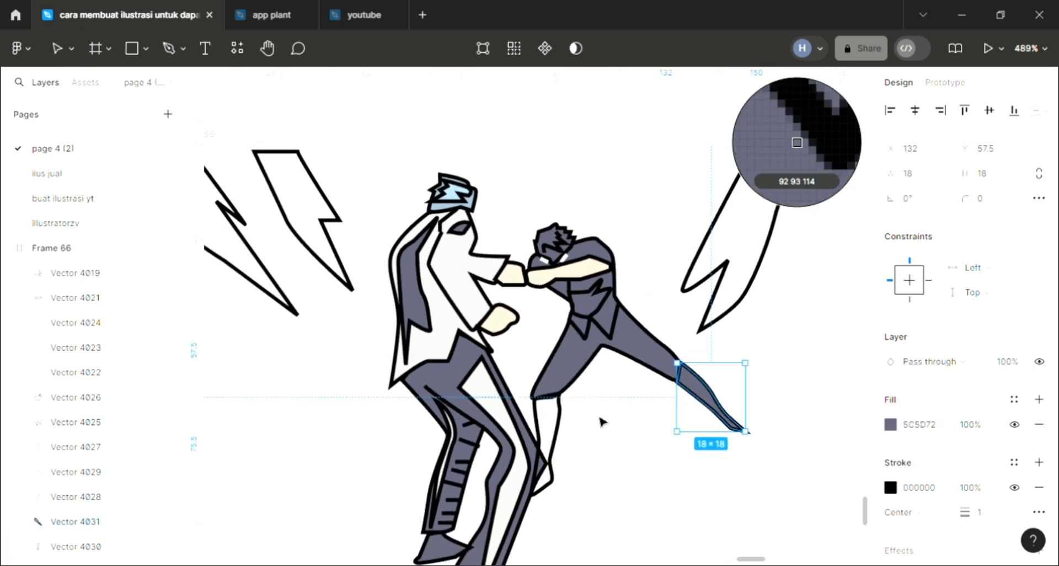
Recolour the right figure's extended lower leg with black 000000 sampled from the outlines and fill the standing lower leg with the same black
key("i")
left_click(549, 451)
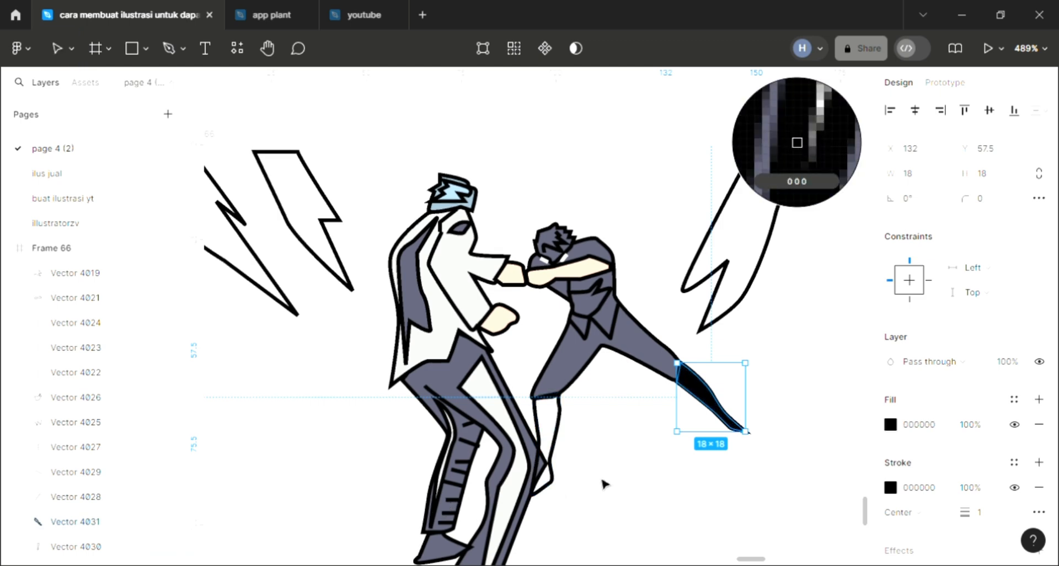
key("Escape")
left_click(544, 441)
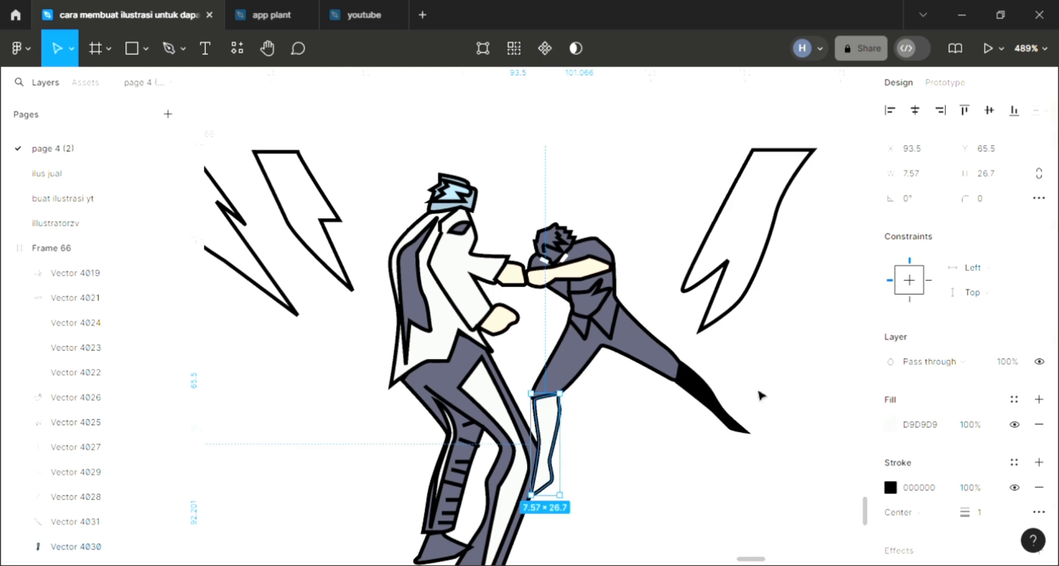
key("i")
left_click(702, 396)
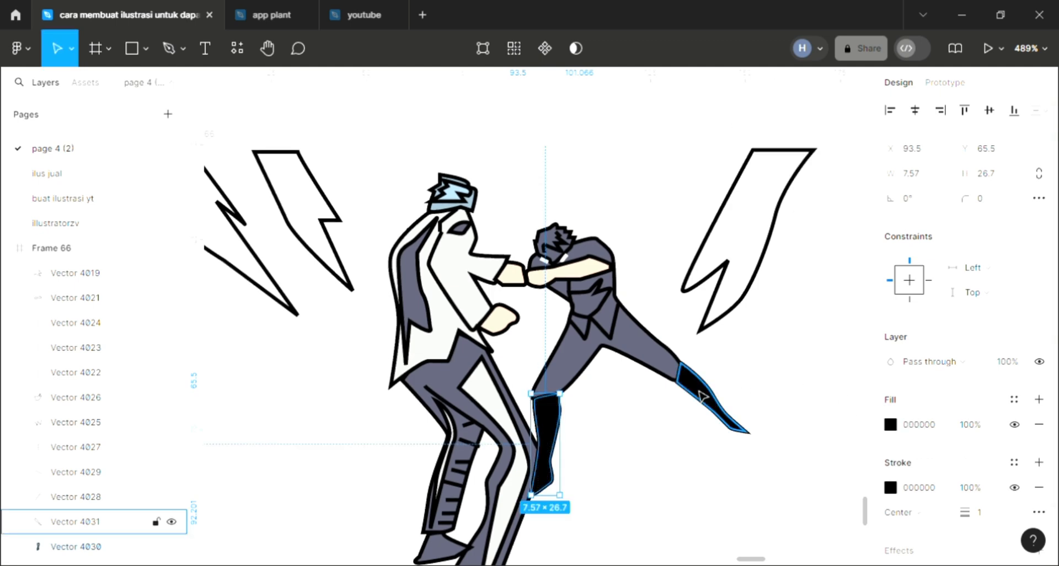
Try adding auto layout to Frame 66 and undo it
scroll(695, 344, "down", 3)
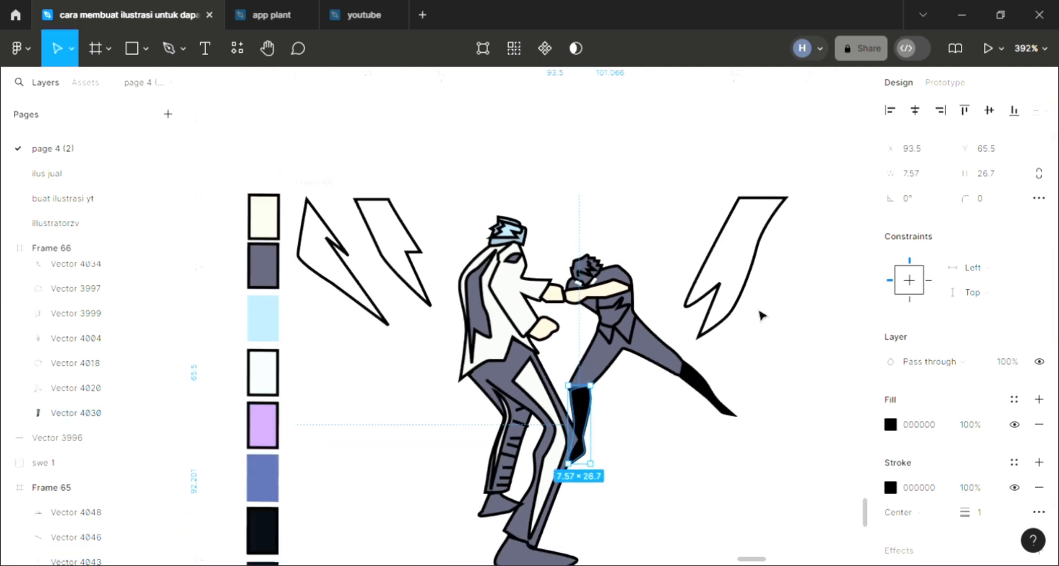
scroll(628, 276, "right", 1)
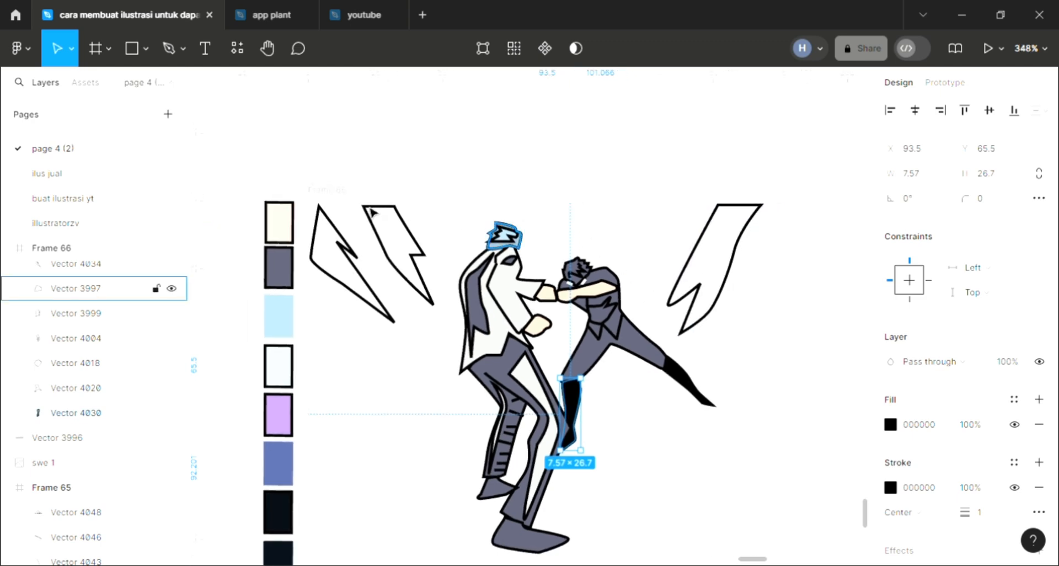
key("Escape")
scroll(601, 339, "down", 2)
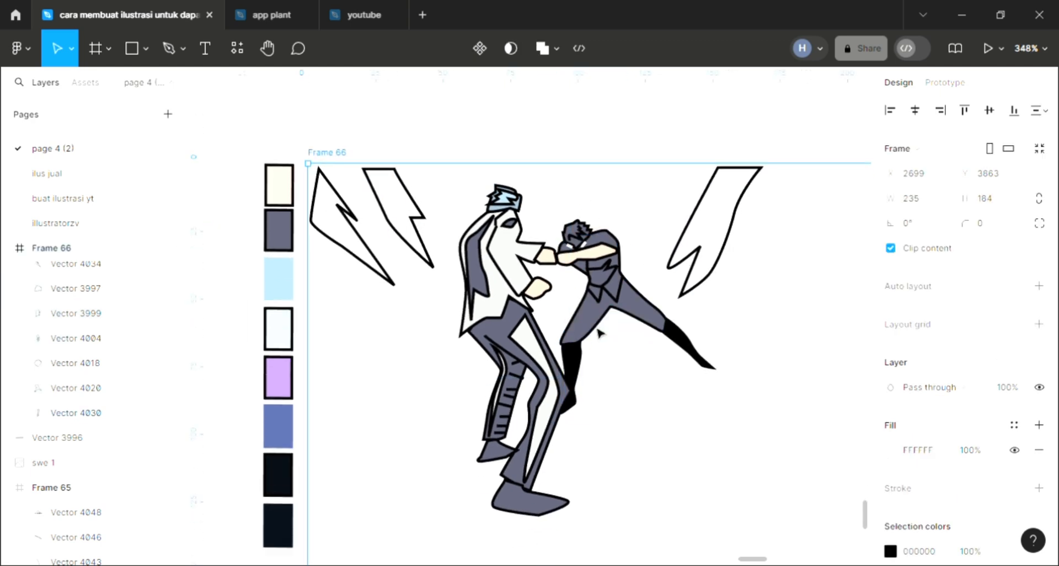
scroll(598, 331, "right", 2)
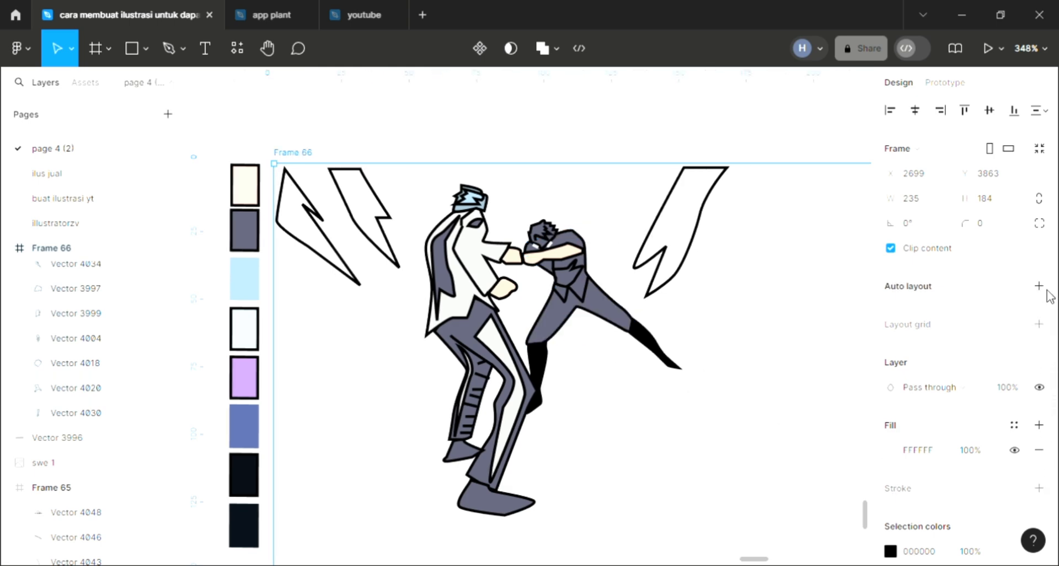
key("shift+a")
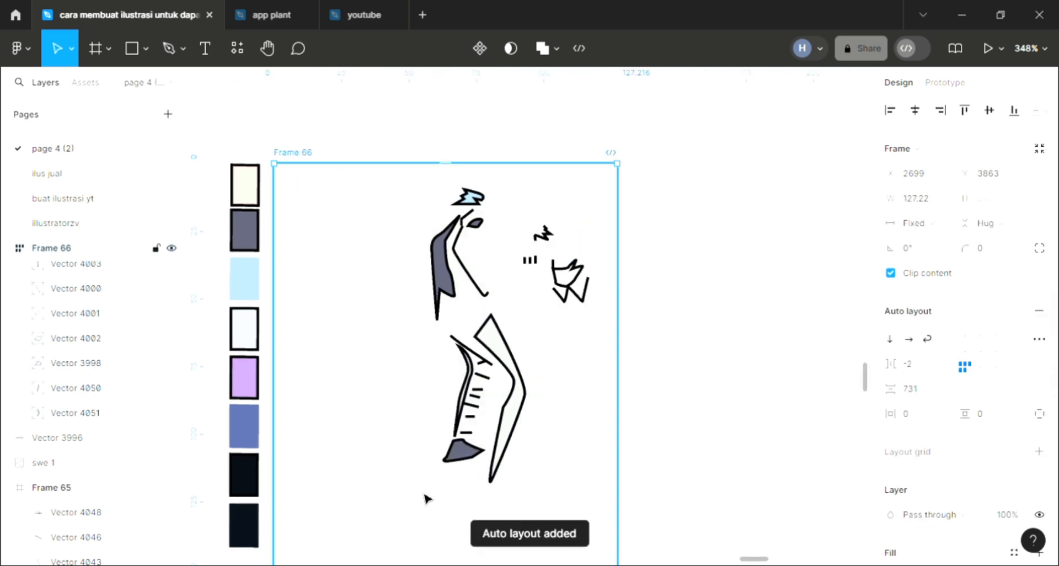
key("ctrl+z")
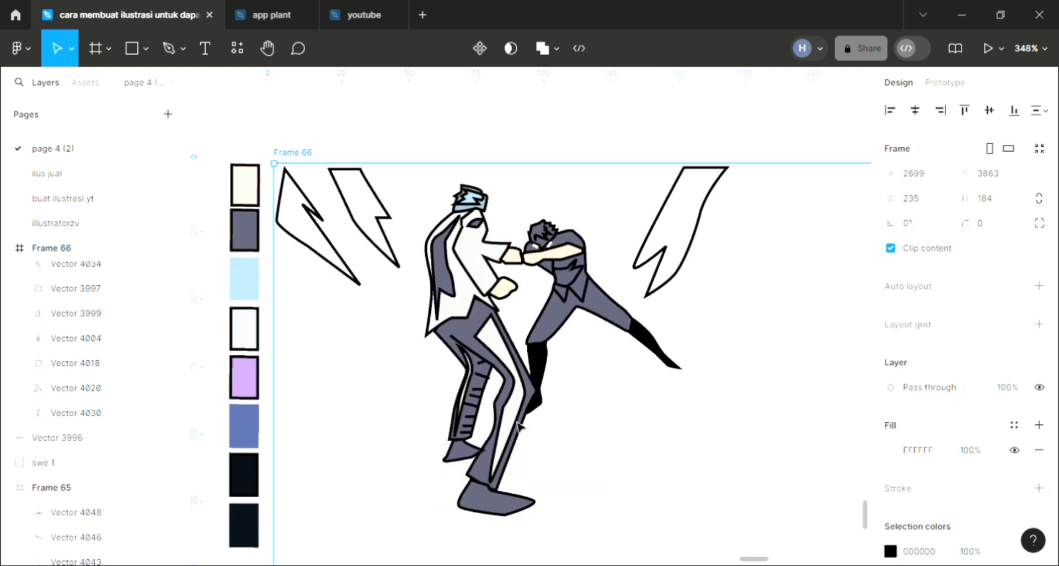
Fill Frame 66 with the light blue ABCEE4 sampled from the palette and turn it into a linear gradient ending in 5F727E
scroll(518, 426, "right", 1)
scroll(518, 427, "down", 3)
scroll(518, 426, "up", 3)
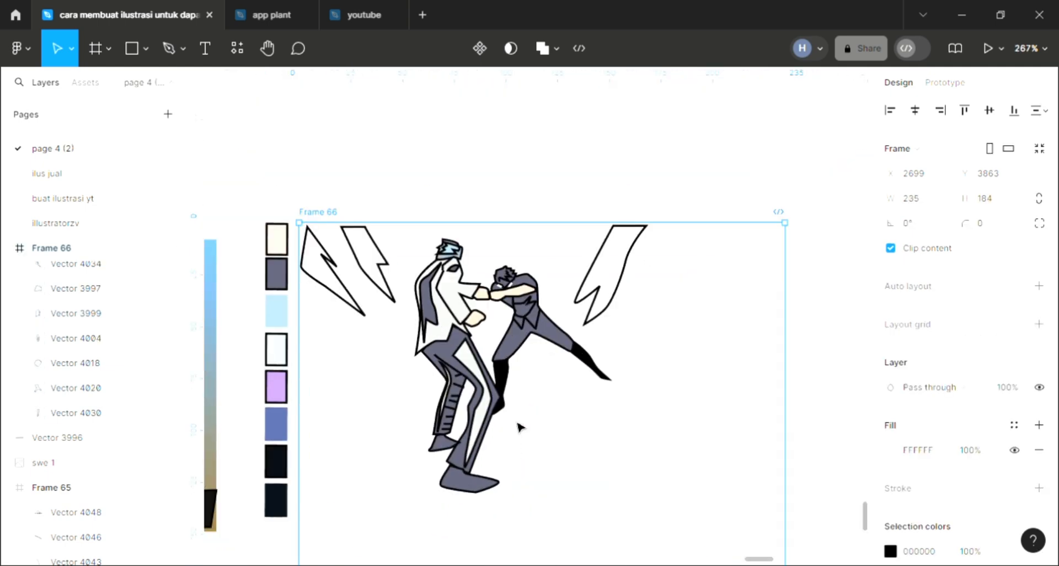
key("i")
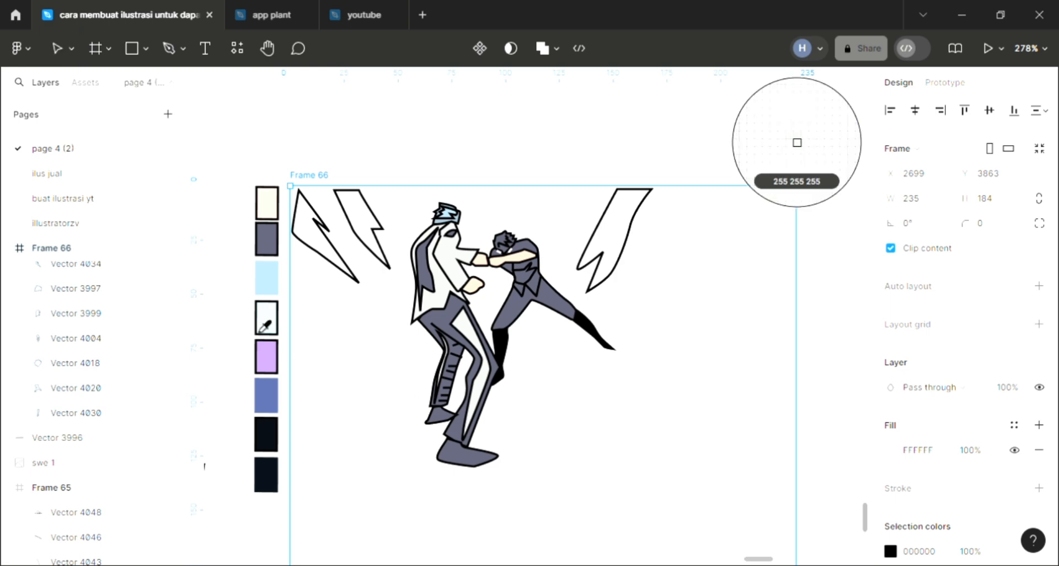
left_click(266, 278)
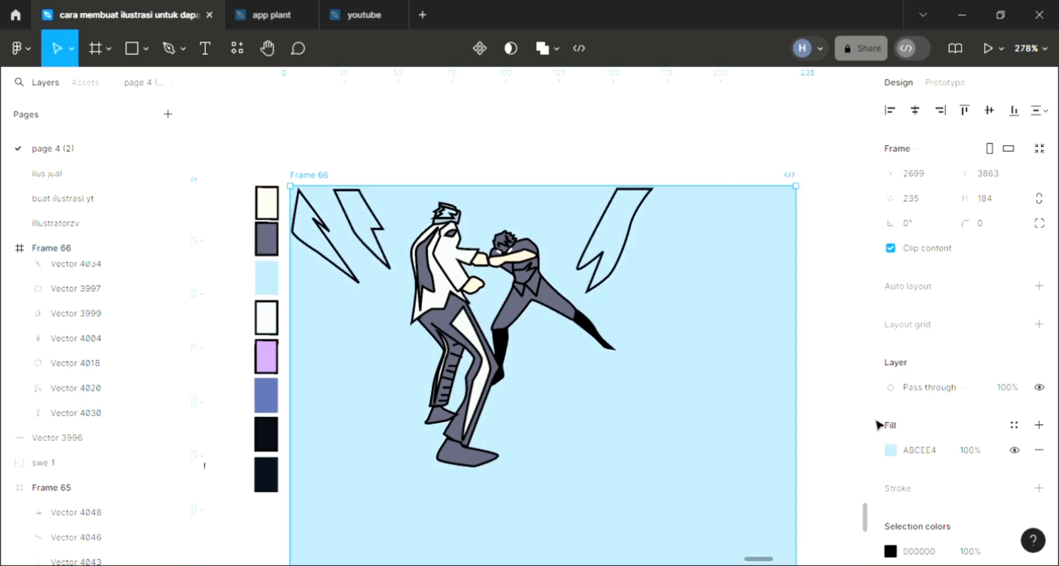
left_click(890, 449)
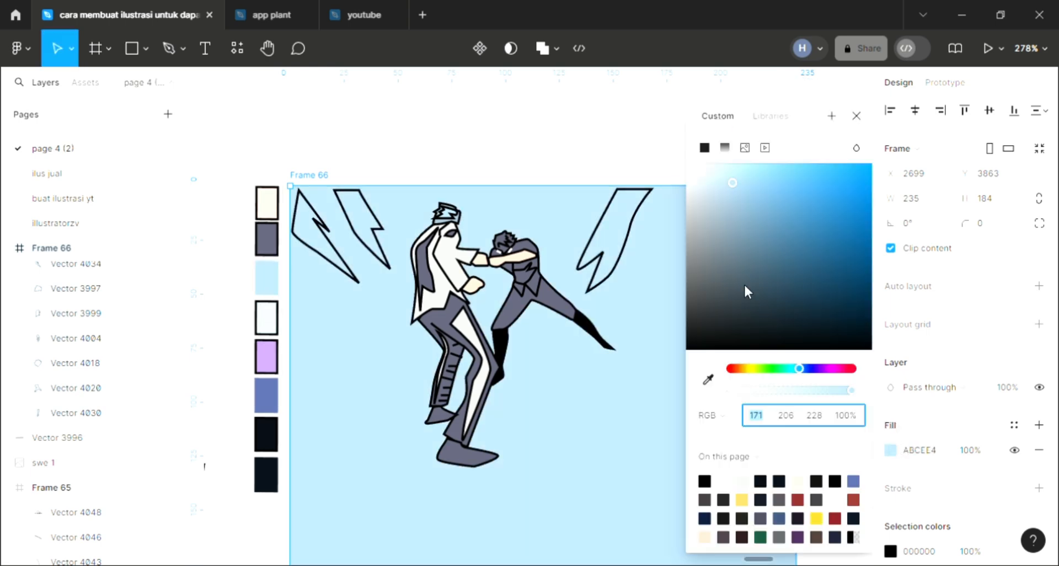
left_click(725, 147)
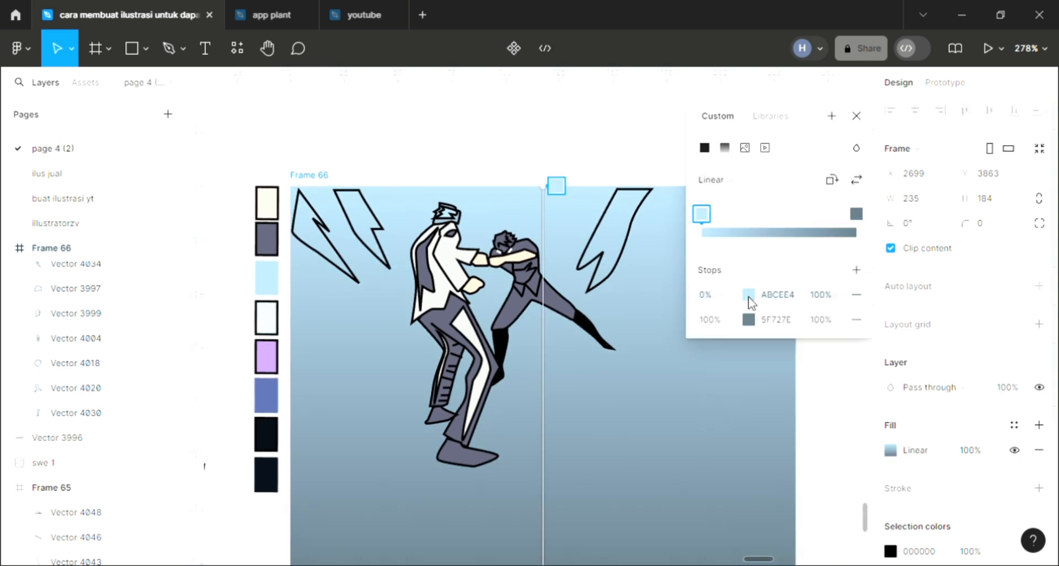
left_click(857, 116)
Add a fill to the lightning shape right of the figures and set it to F5F5F5 sampled from the canvas
left_click(629, 258)
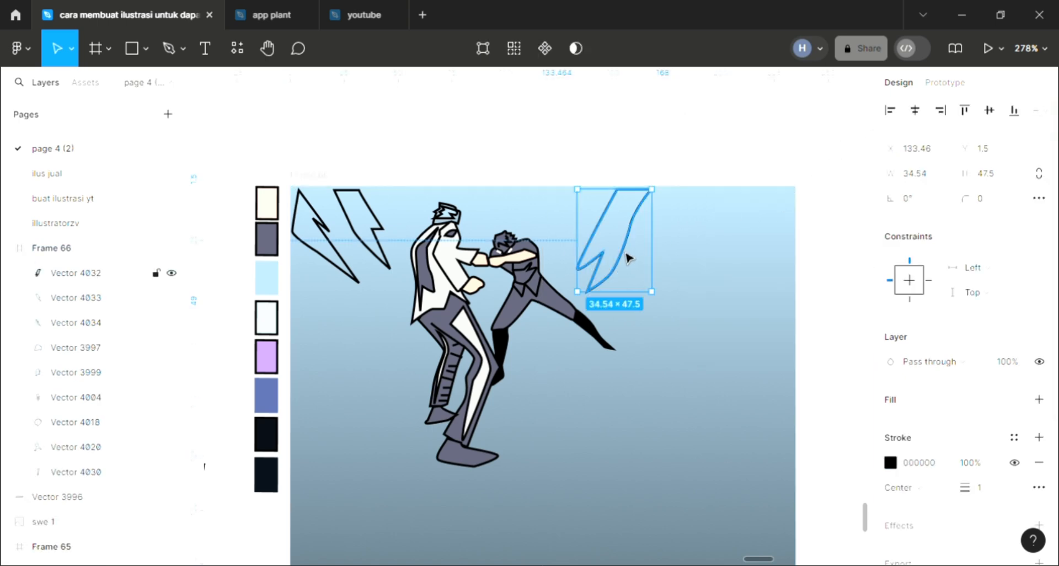
left_click(1039, 399)
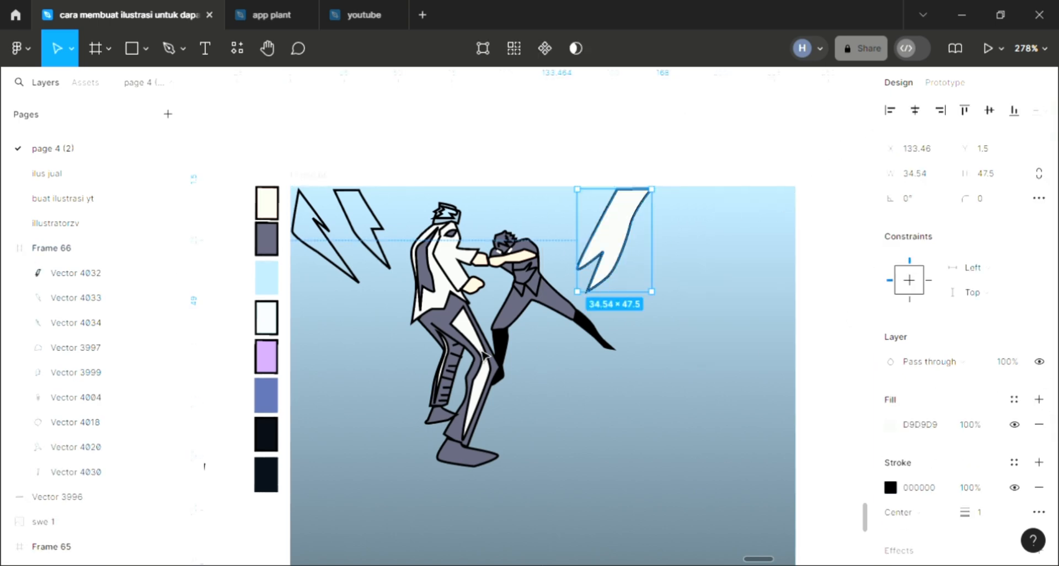
key("i")
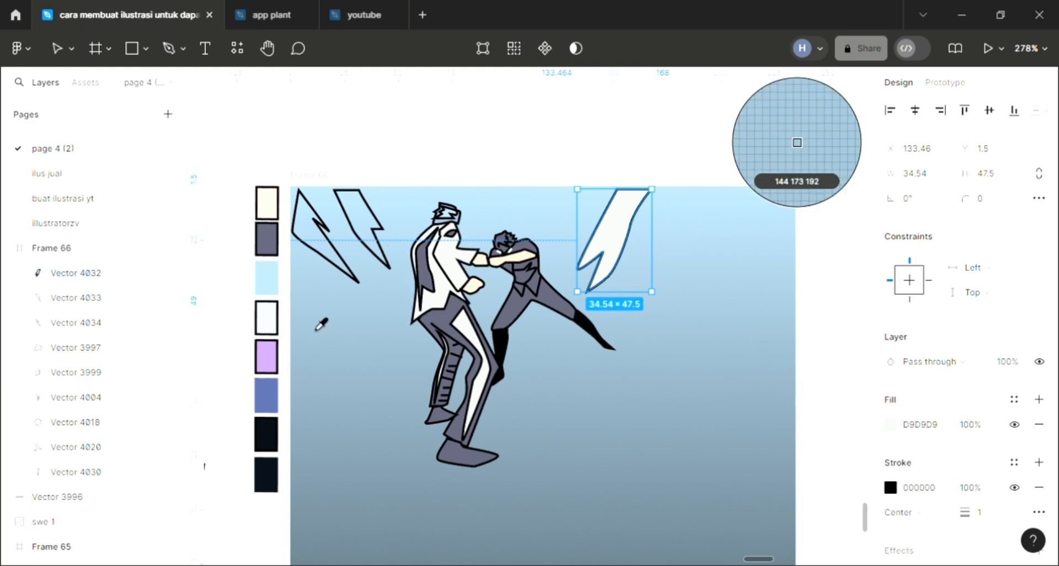
left_click(834, 353)
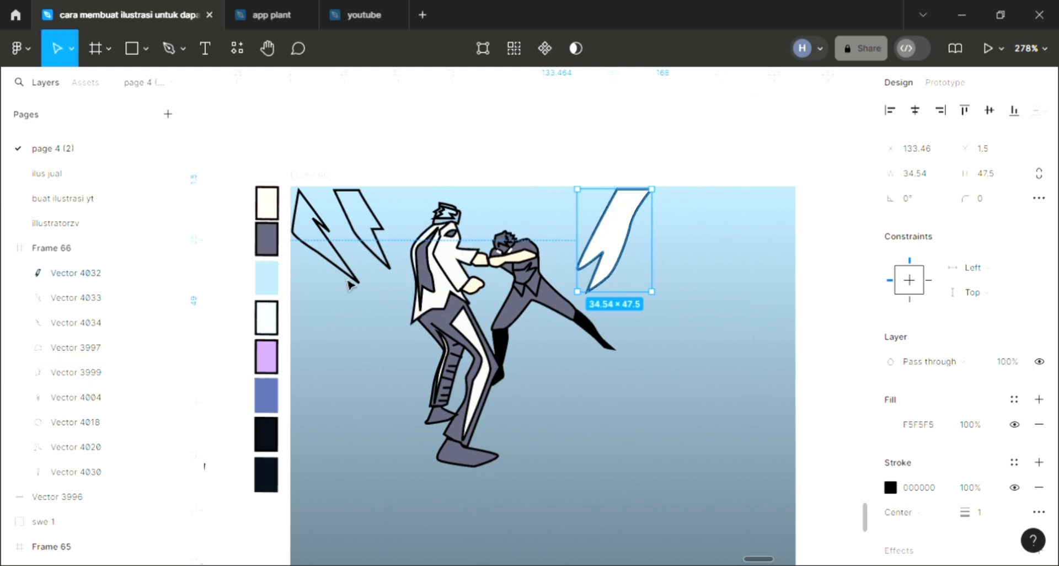
Add a fill to both lightning shapes left of the figures and set them to the sampled off-white F5F5F5
left_click(377, 252)
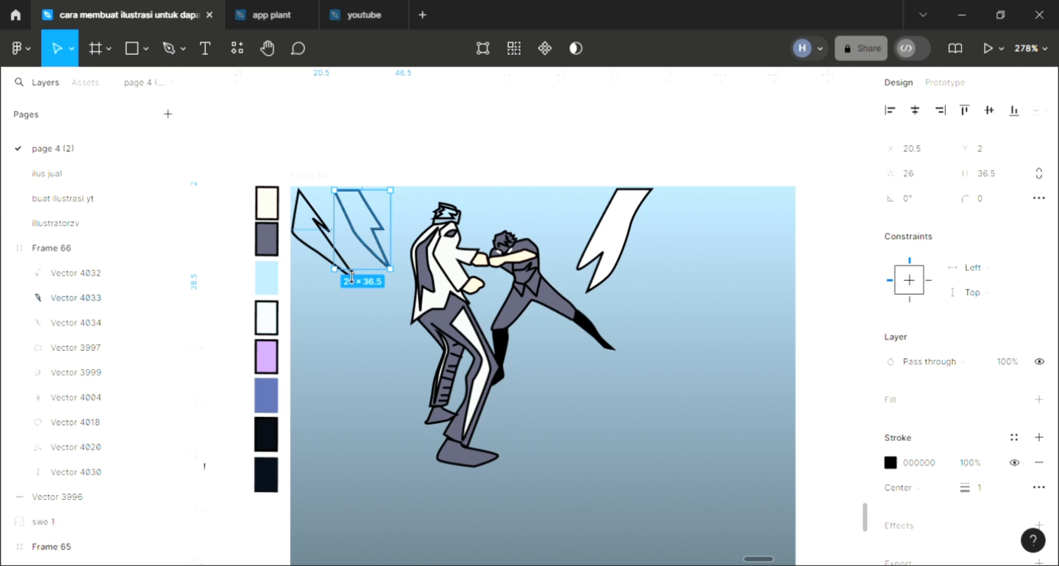
left_click(99, 322, "shift")
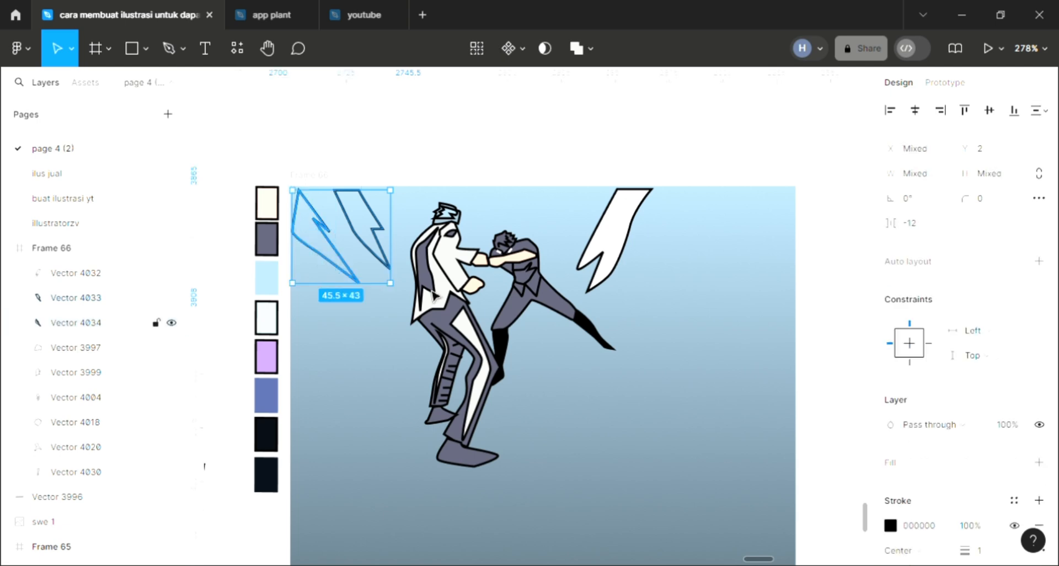
left_click(1040, 462)
key("i")
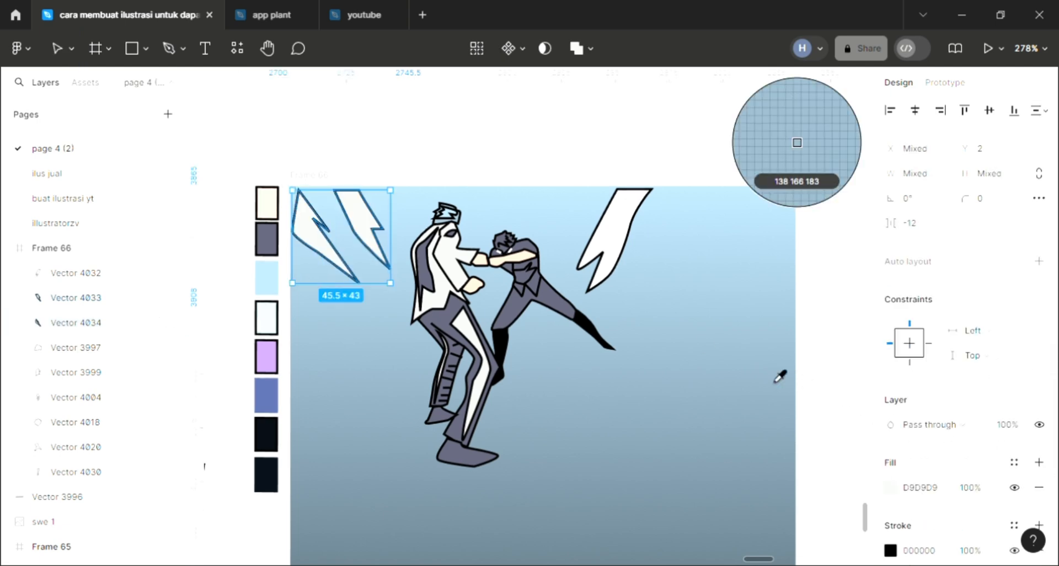
left_click(685, 430)
scroll(681, 427, "down", 3)
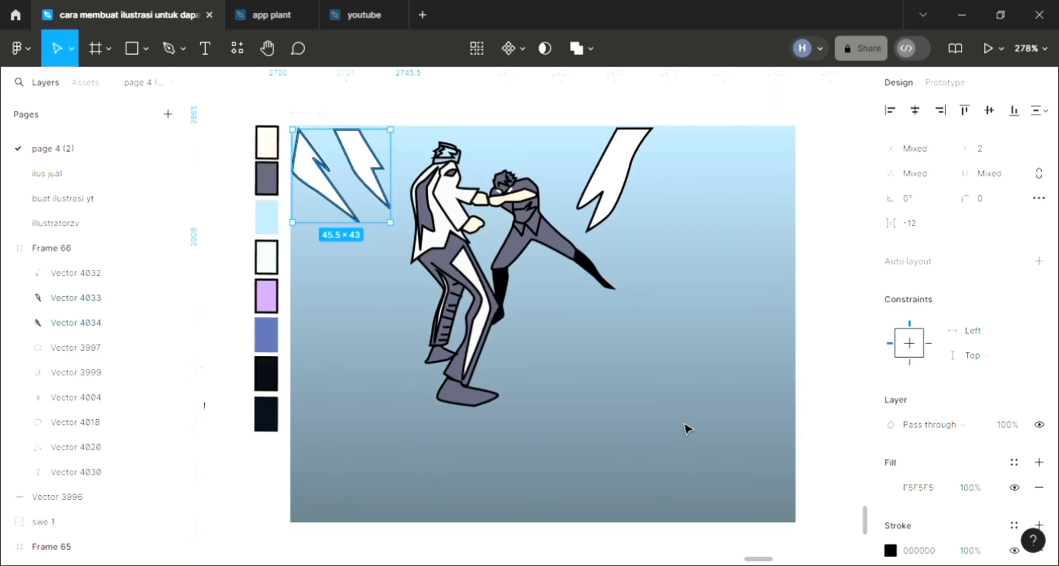
Resize Frame 66 to 194 × 132 by bringing in its right and bottom edges around the figures
left_click(150, 47)
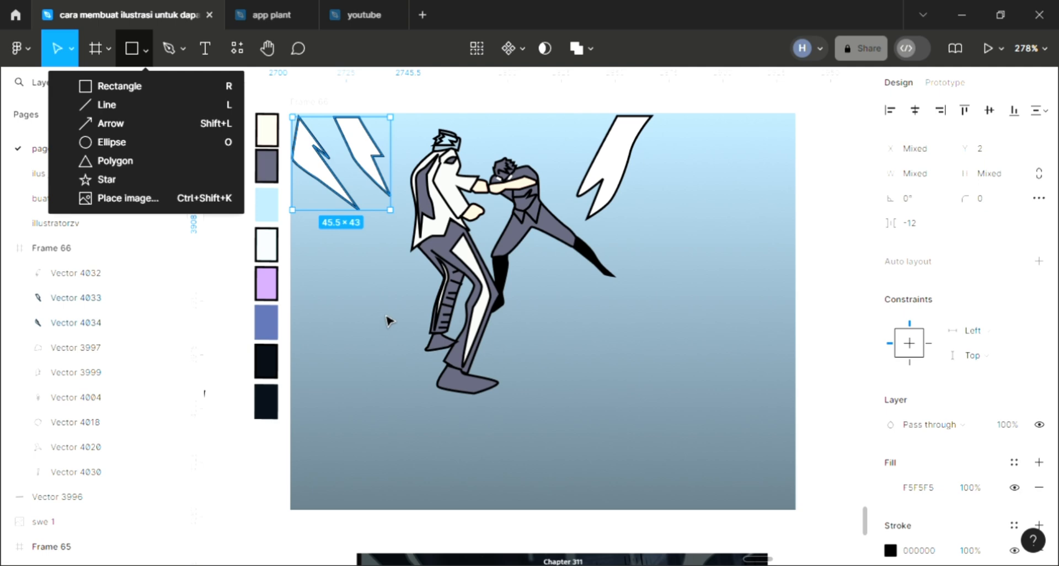
left_click(711, 356)
left_click(765, 310)
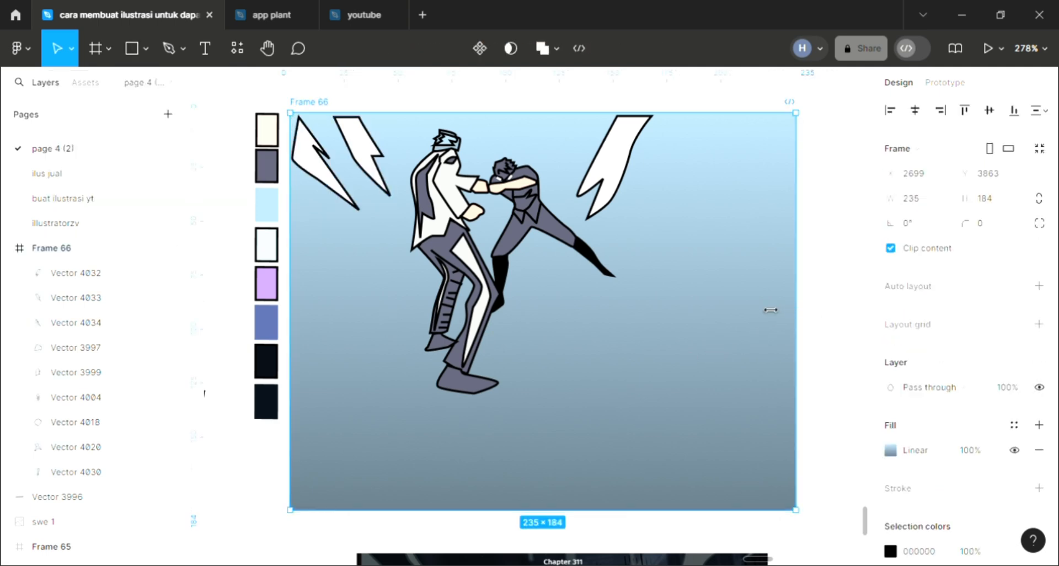
left_click_drag(722, 310, 717, 310)
scroll(634, 307, "left", 2)
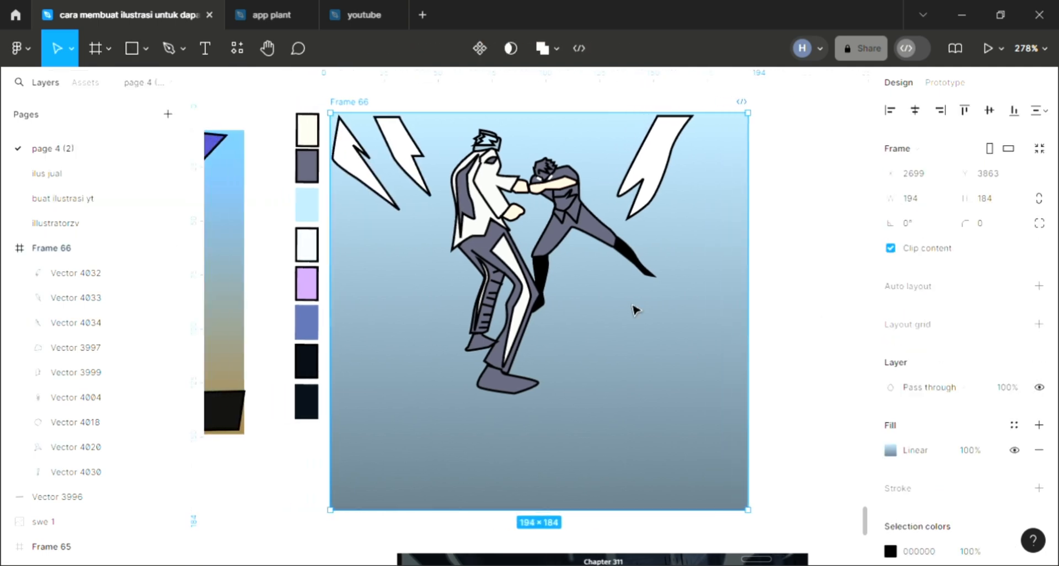
left_click_drag(498, 482, 500, 412)
scroll(522, 346, "up", 1)
scroll(517, 243, "up", 3)
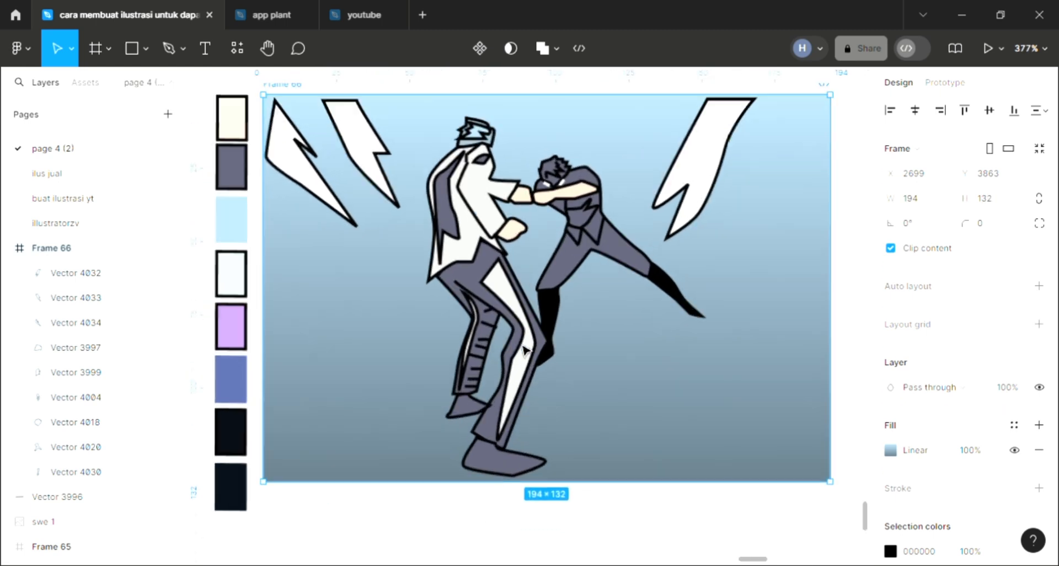
Add a fill to the small waist shape on the dark-clothed figure's torso and set it to black 000000 sampled from the canvas
scroll(493, 302, "up", 1)
scroll(494, 306, "up", 1)
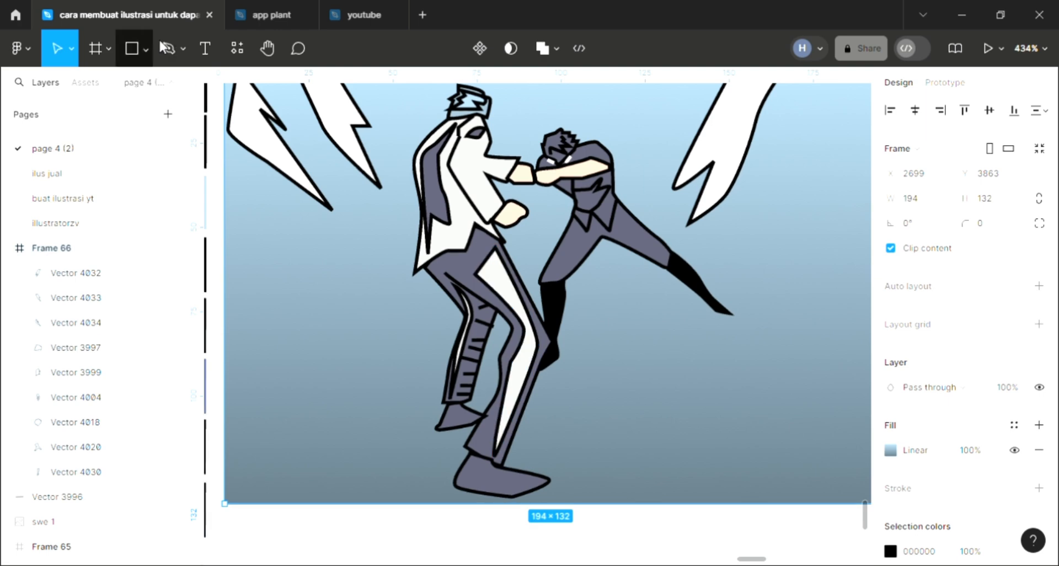
left_click(165, 48)
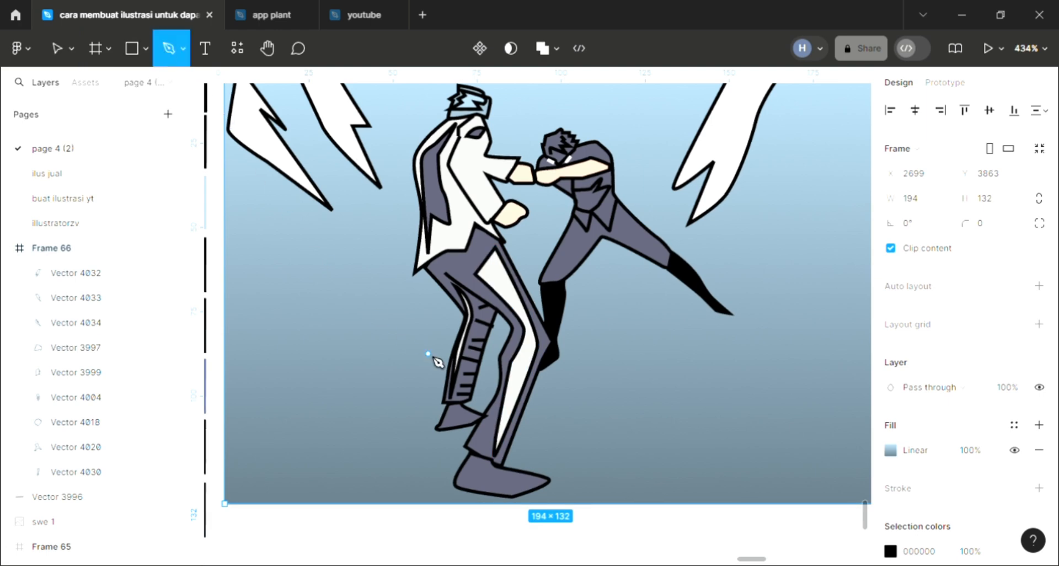
scroll(521, 368, "down", 1)
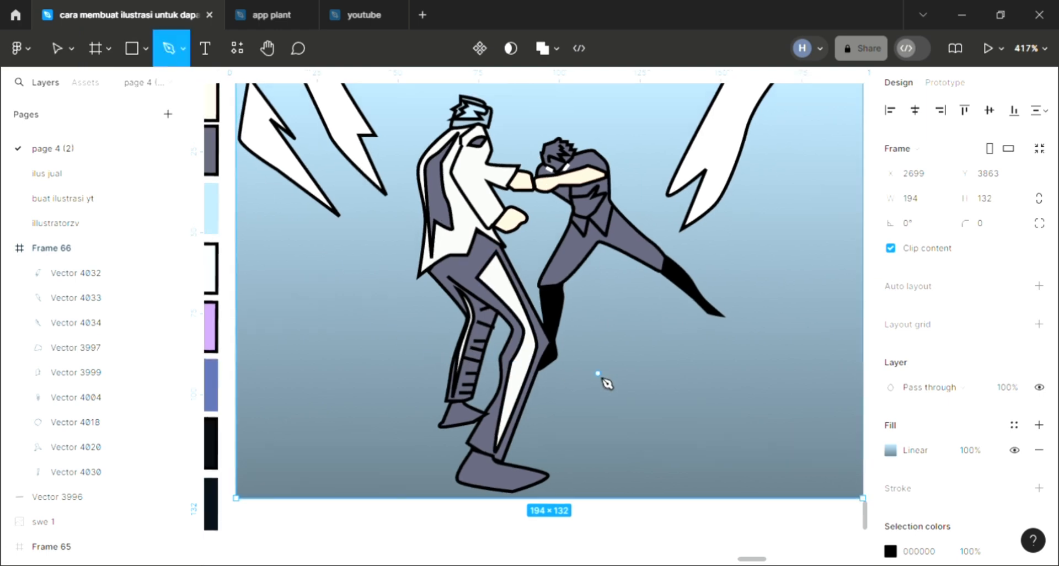
left_click(57, 48)
left_click(590, 210)
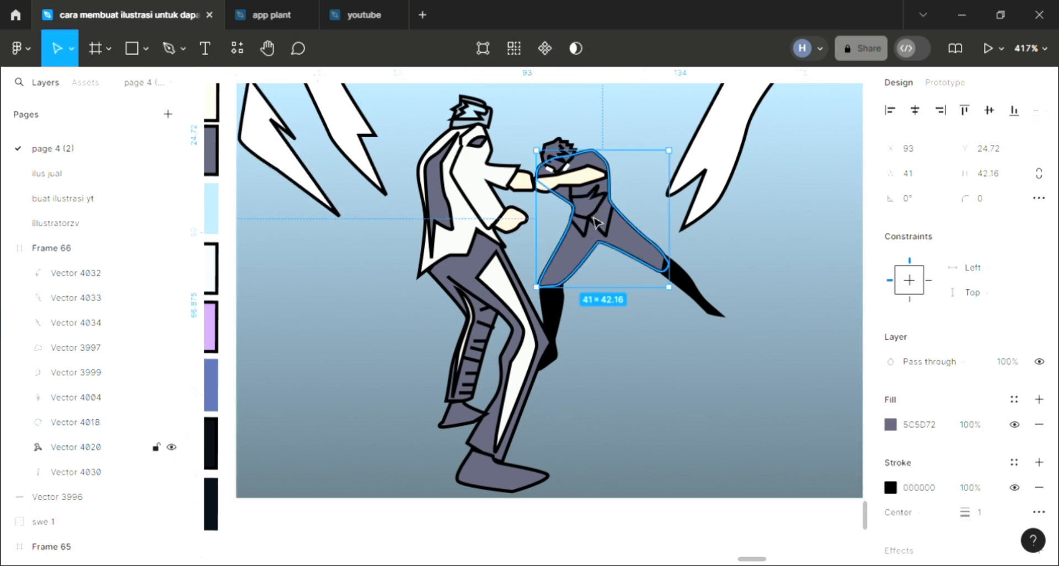
left_click(1040, 400)
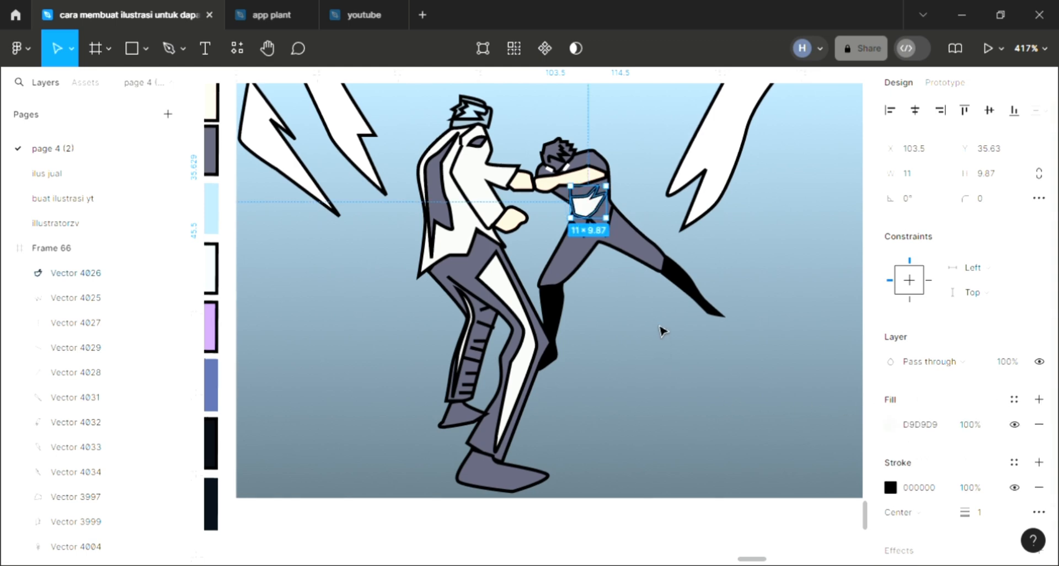
key("i")
left_click(682, 292)
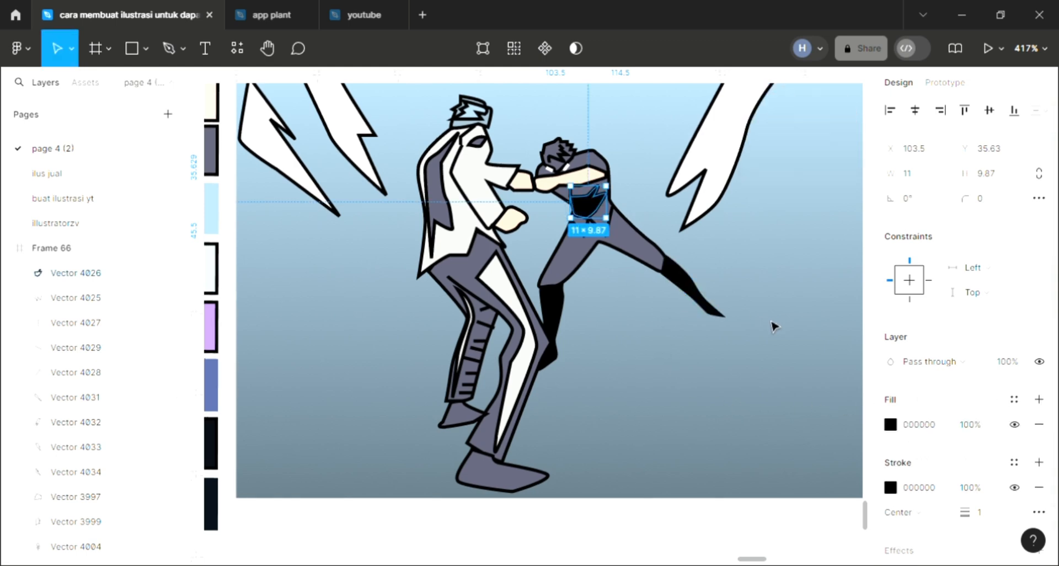
left_click(774, 326)
Draw a closed jagged cloud outline with the Pen tool in Frame 66's lower right corner, following the frame's right and bottom edges
key("p")
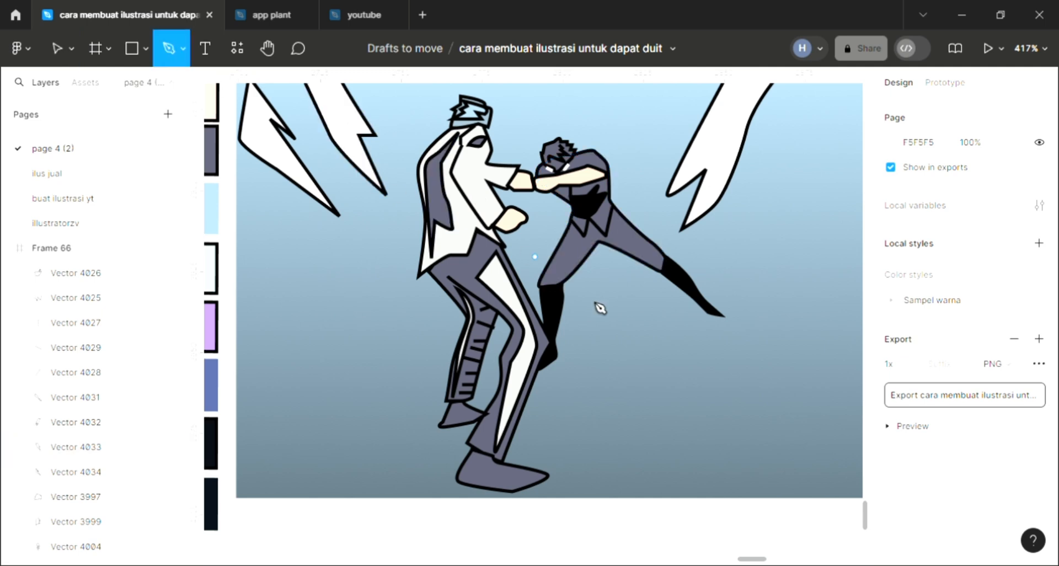
scroll(600, 309, "down", 3)
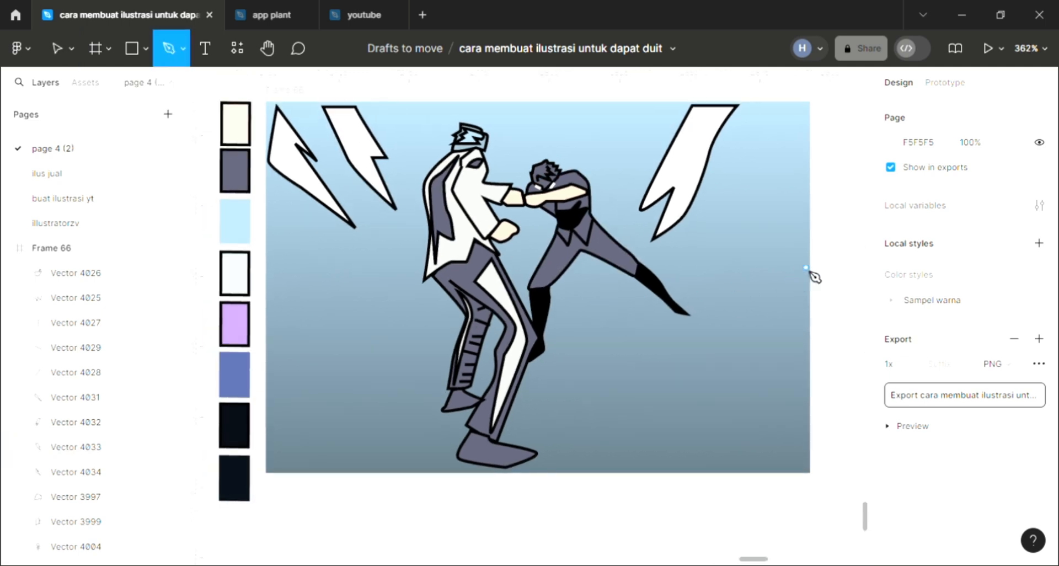
left_click(780, 274)
left_click(780, 294)
left_click(738, 302)
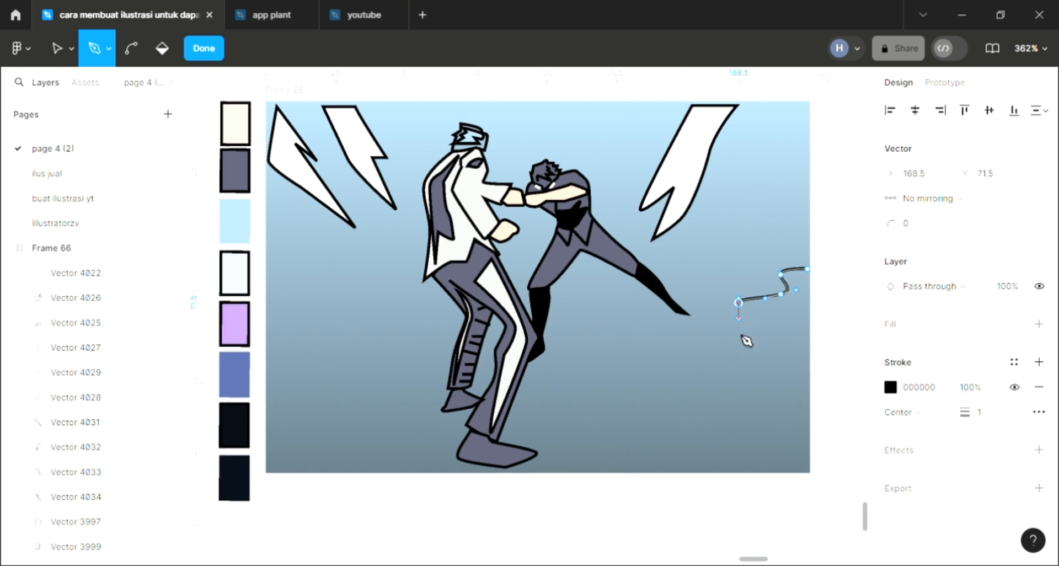
left_click(738, 325)
left_click(725, 344)
left_click(772, 362)
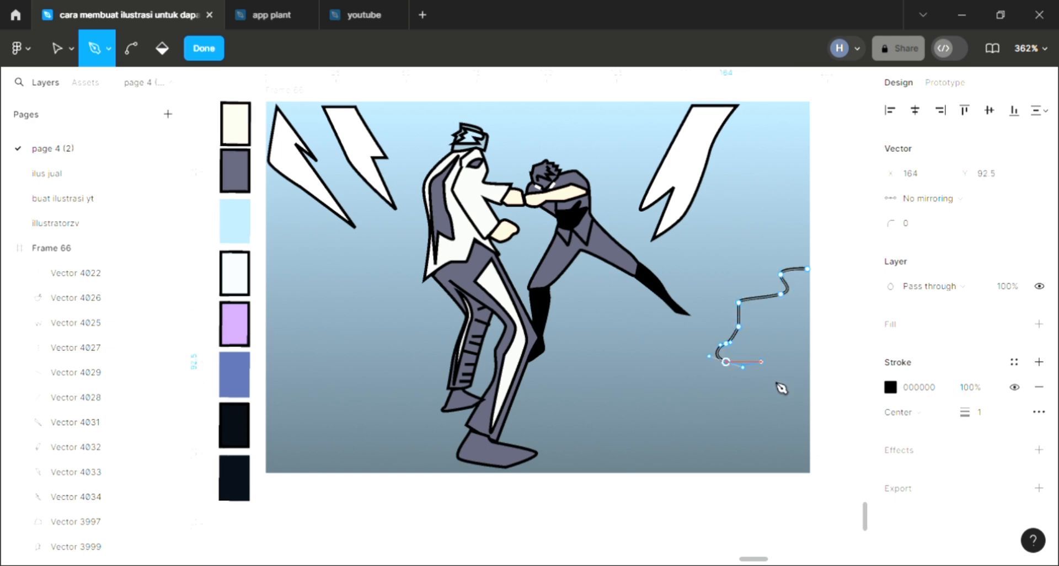
left_click(711, 383)
left_click(668, 392)
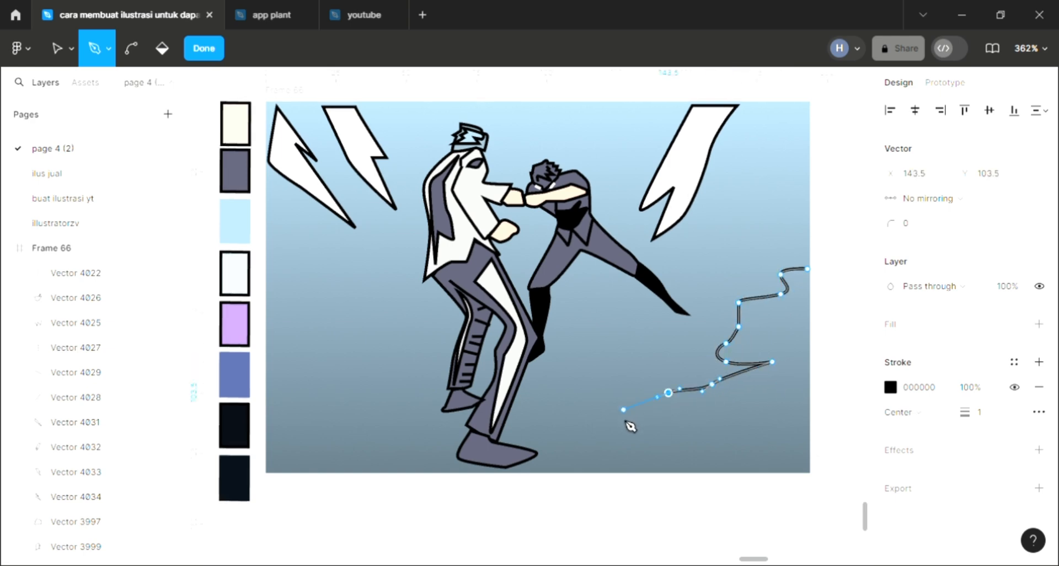
left_click(621, 412)
left_click_drag(703, 411, 716, 419)
left_click(743, 429)
left_click(725, 450)
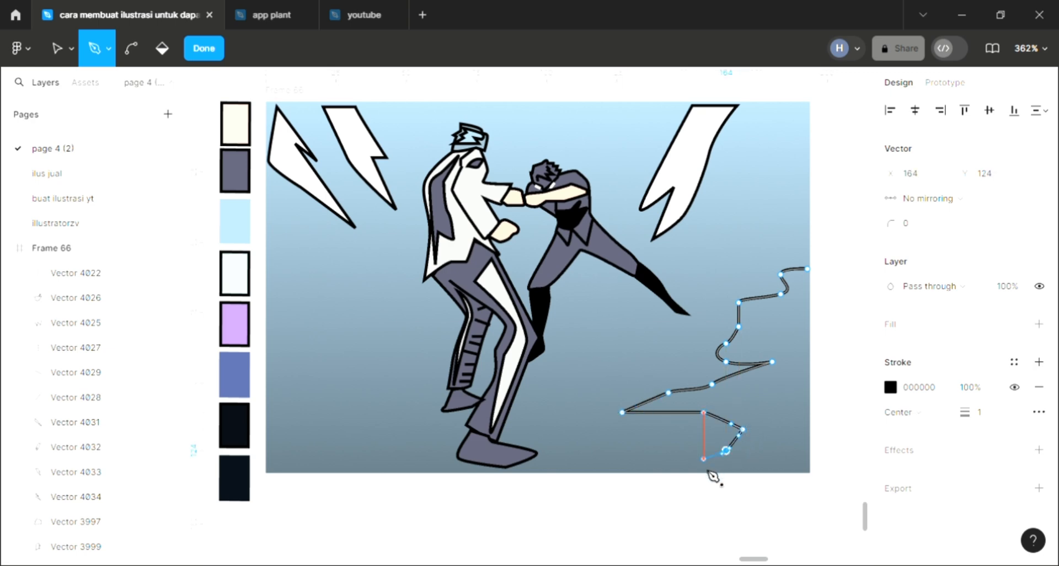
left_click(703, 459)
left_click(703, 469)
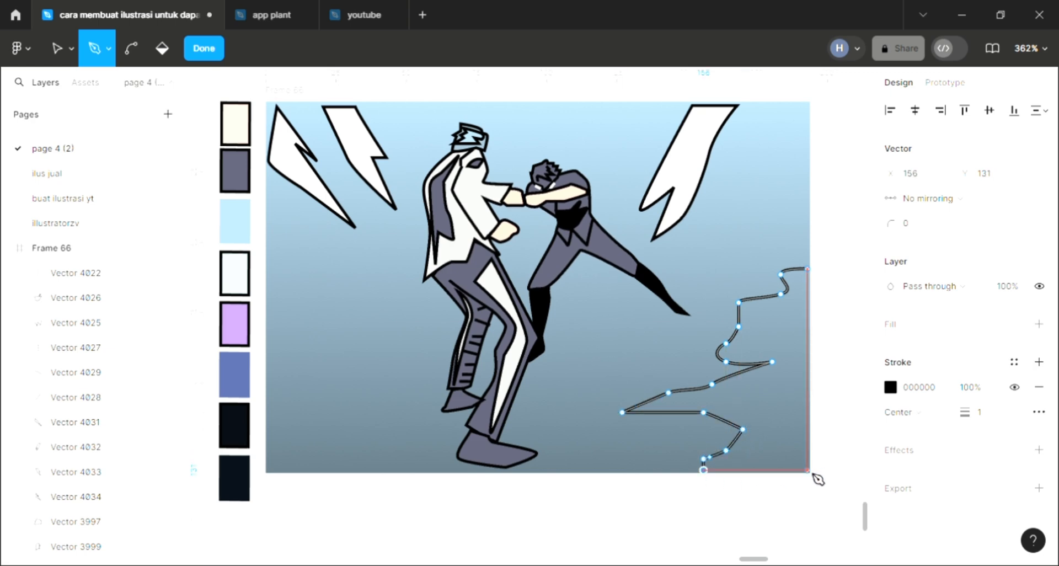
left_click(807, 470)
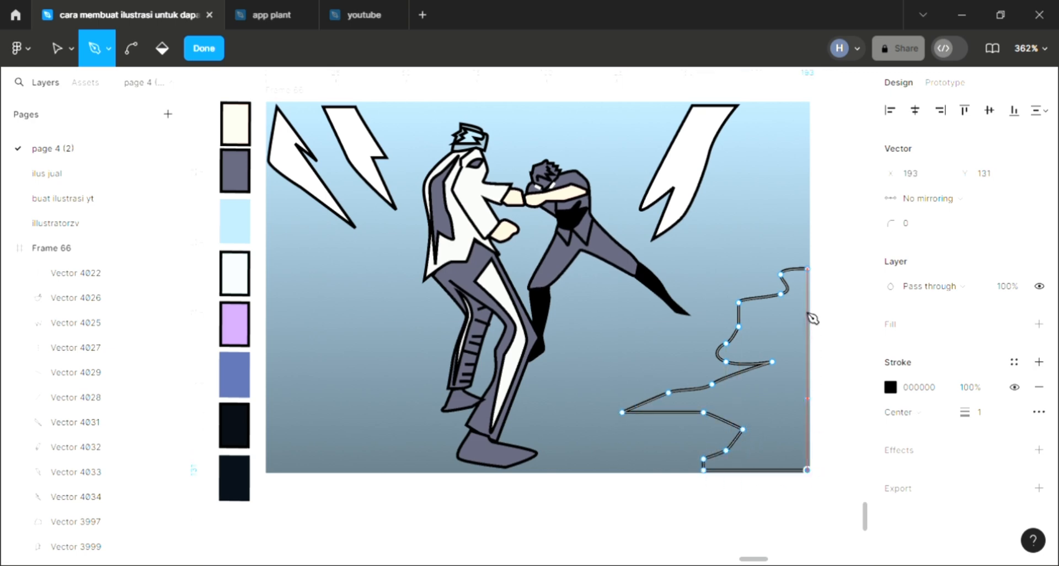
left_click(808, 269)
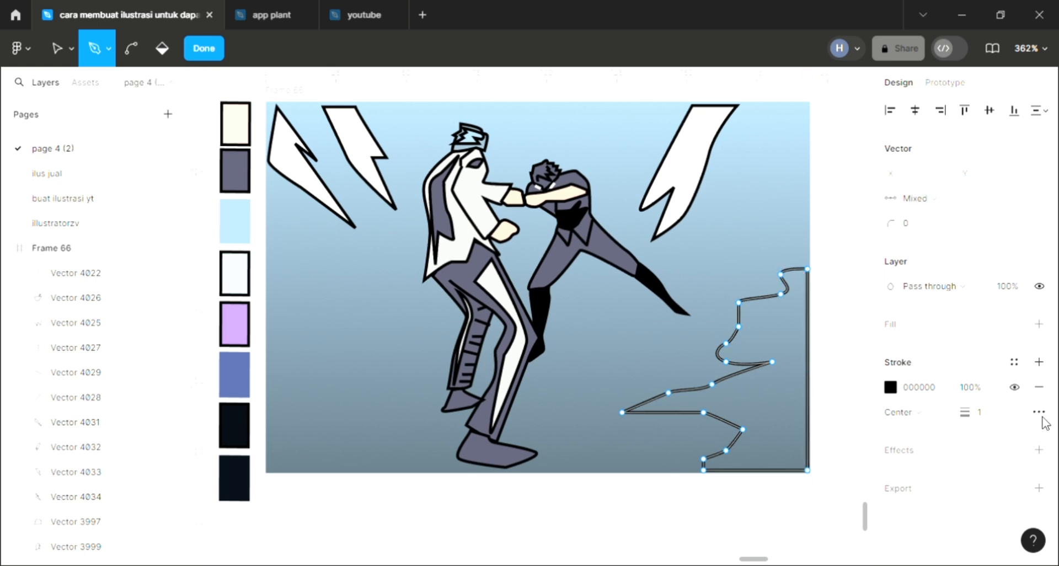
Add a fill to the jagged cloud shape in the lower right corner and set it to F5F5F5 sampled from the lightning shape
left_click(1039, 324)
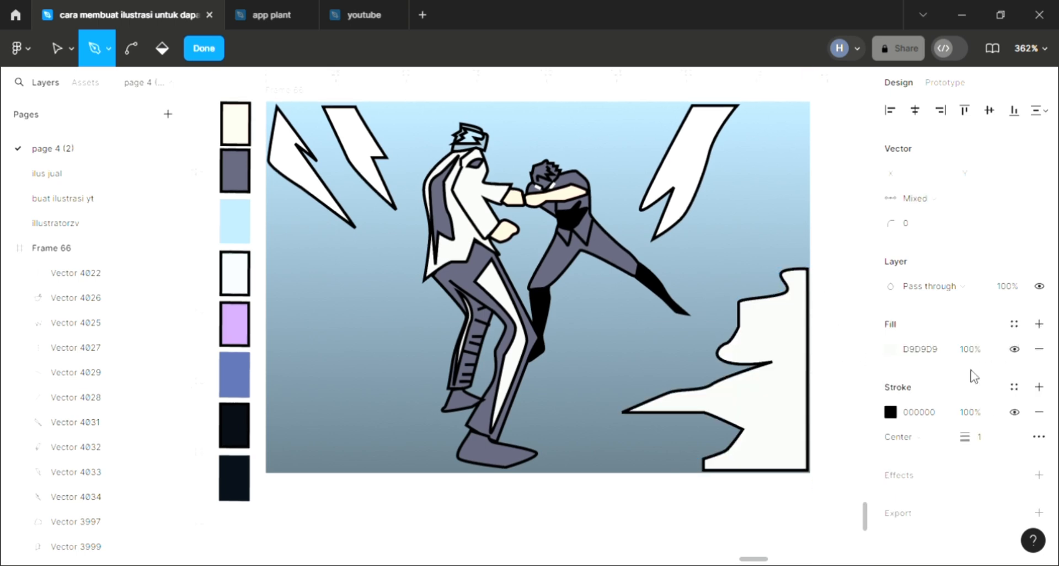
left_click(725, 343)
key("i")
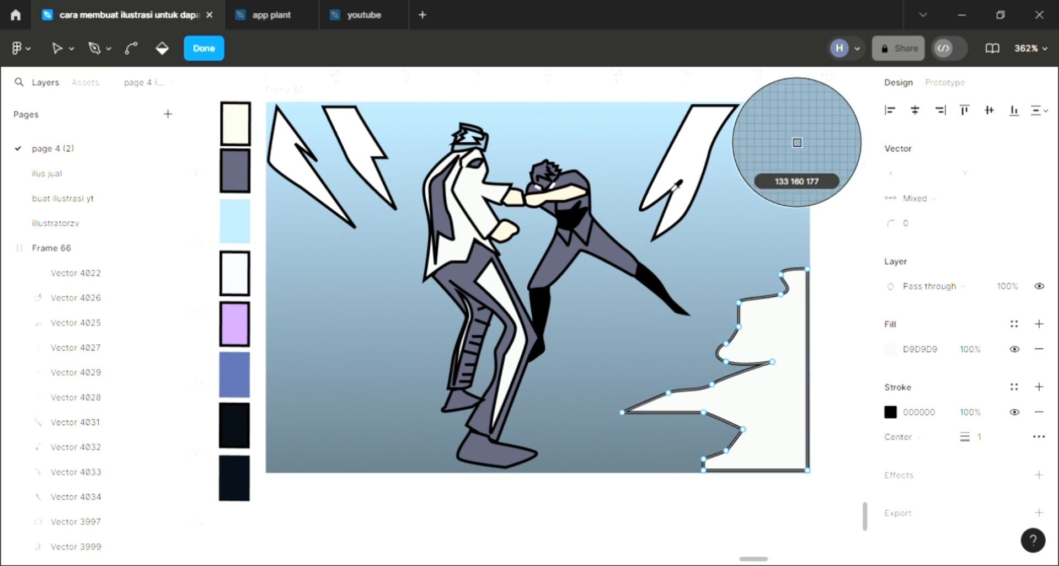
left_click(682, 187)
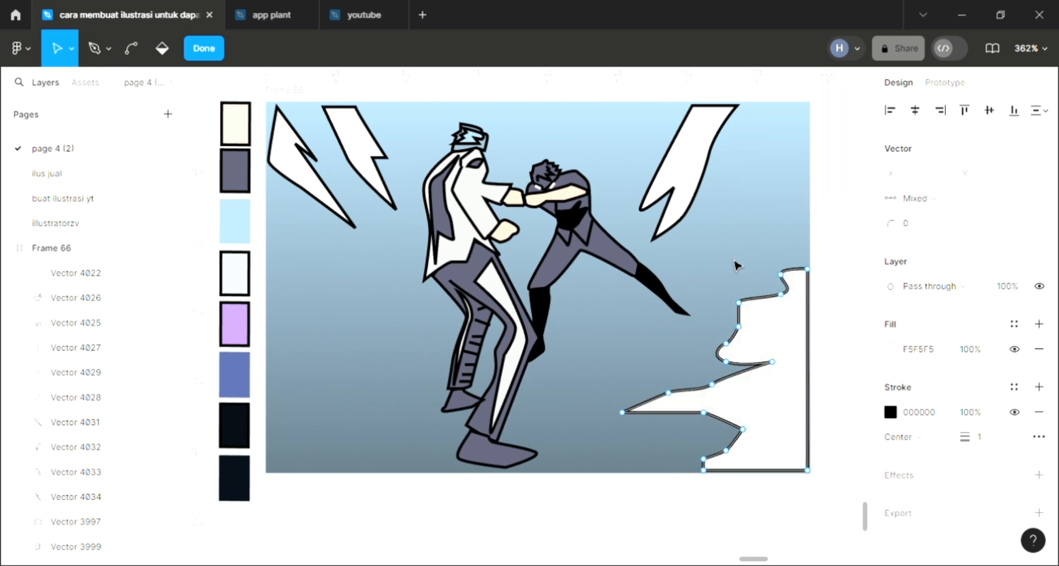
key("Escape")
key("Escape")
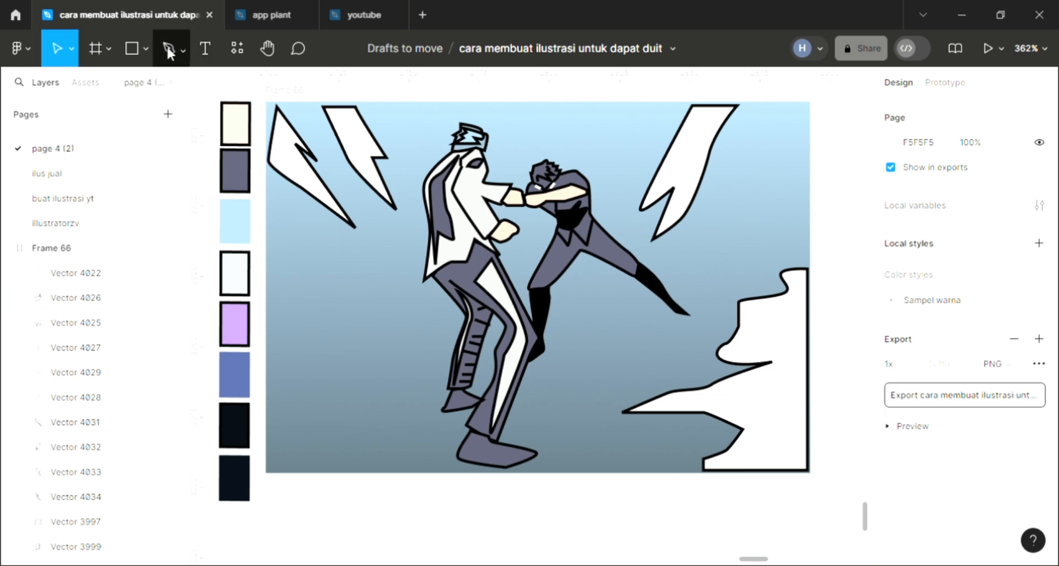
Draw a closed wavy cloud outline about 26.5 × 37.4 with the Pen tool against Frame 66's left edge, below the lightning shapes
left_click(168, 50)
scroll(388, 436, "left", 2)
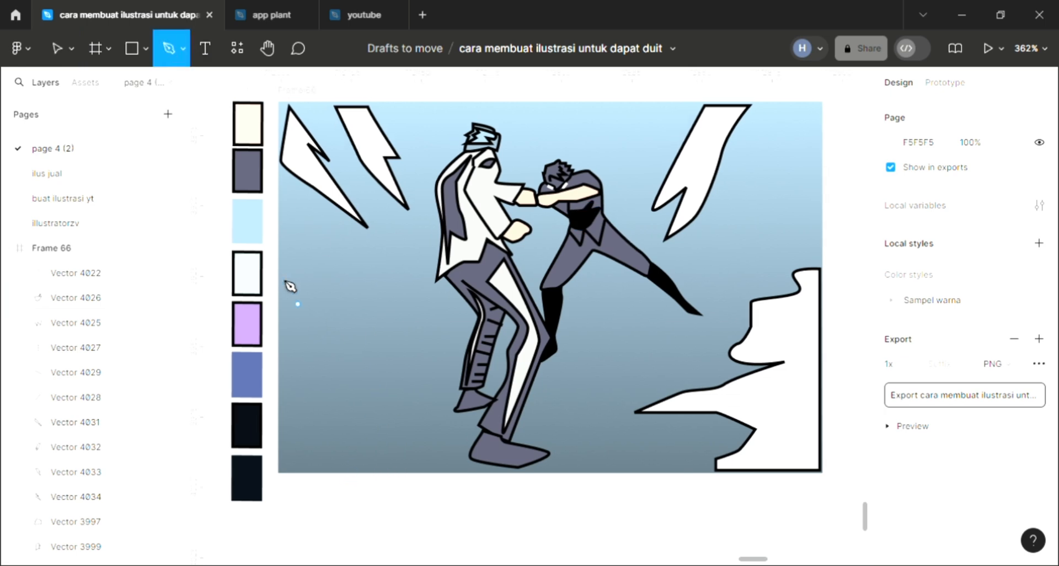
scroll(287, 274, "up", 2)
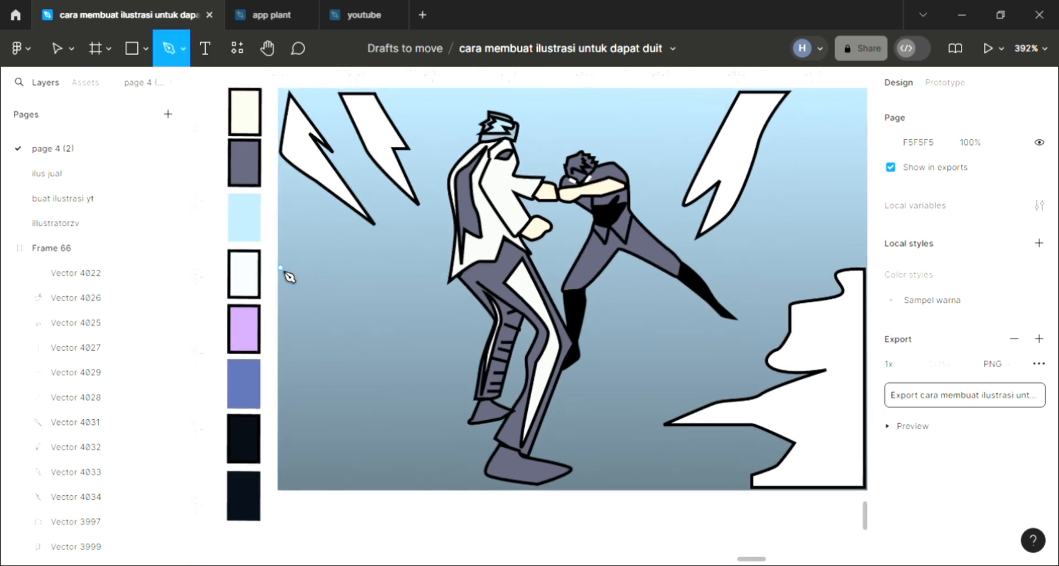
left_click(281, 268)
scroll(296, 292, "up", 2)
scroll(297, 294, "left", 5)
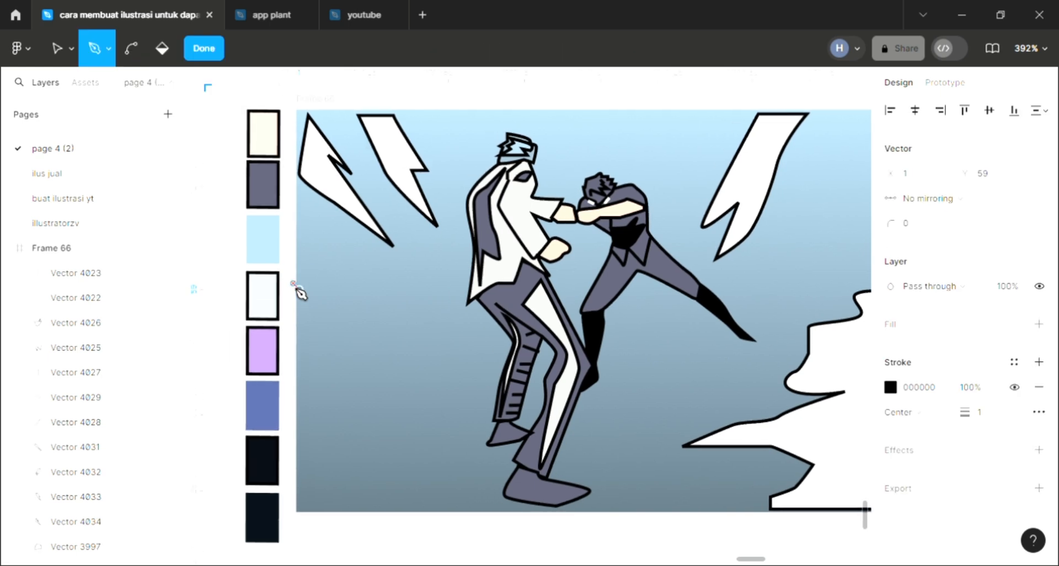
scroll(302, 291, "up", 3)
scroll(414, 290, "down", 2)
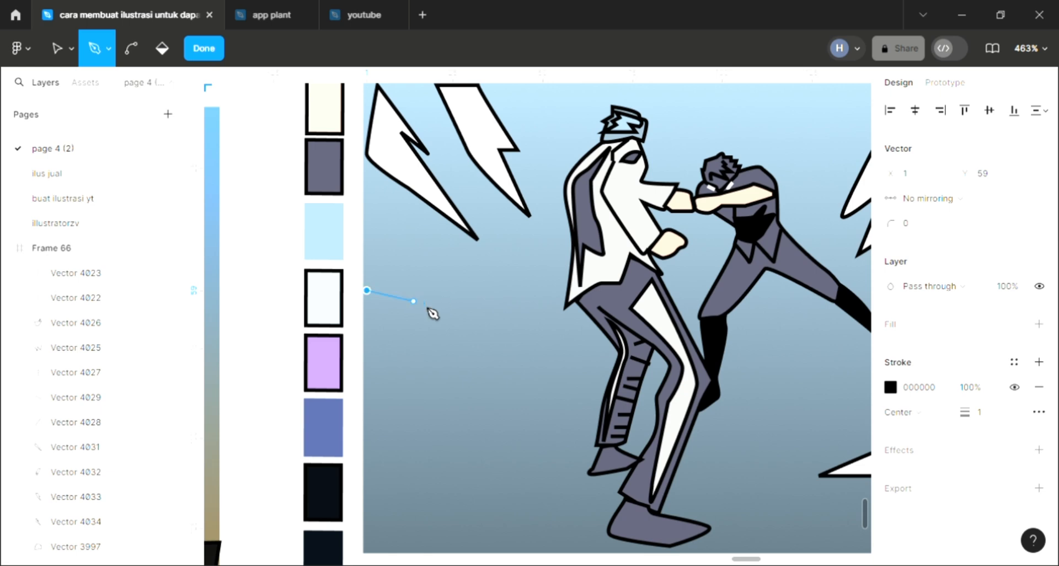
mouse_move(421, 290)
left_mouse_down()
mouse_move(449, 316)
mouse_move(440, 310)
left_mouse_up()
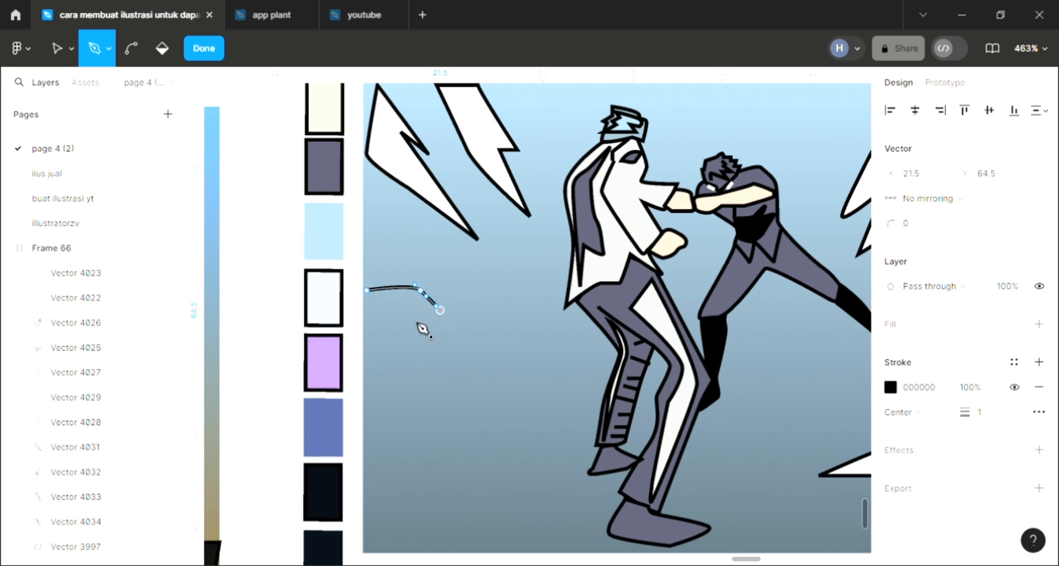
left_click(409, 319)
left_click_drag(408, 339, 422, 390)
left_click_drag(461, 421, 475, 430)
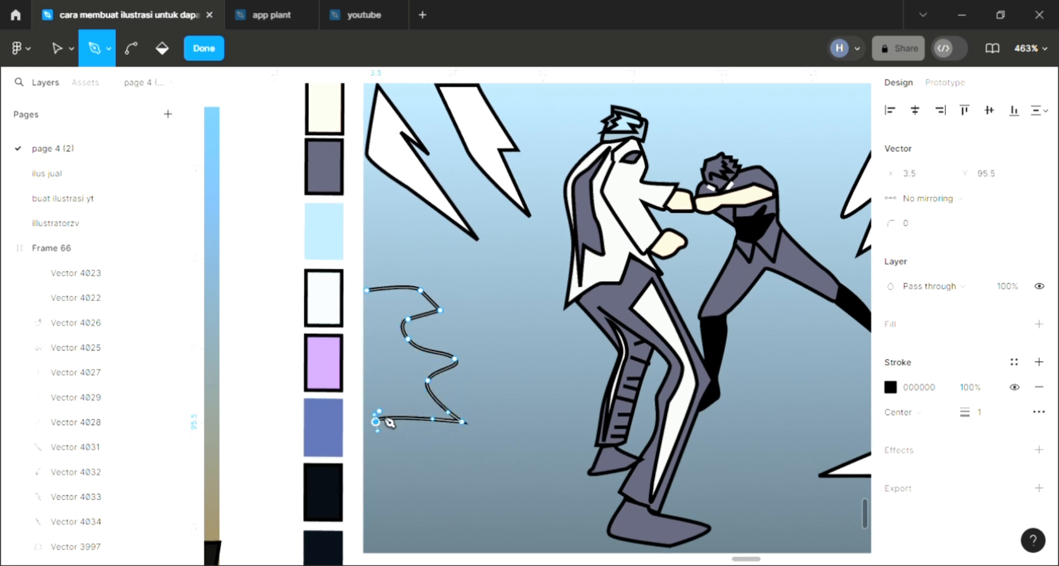
key("ctrl")
left_click(366, 405)
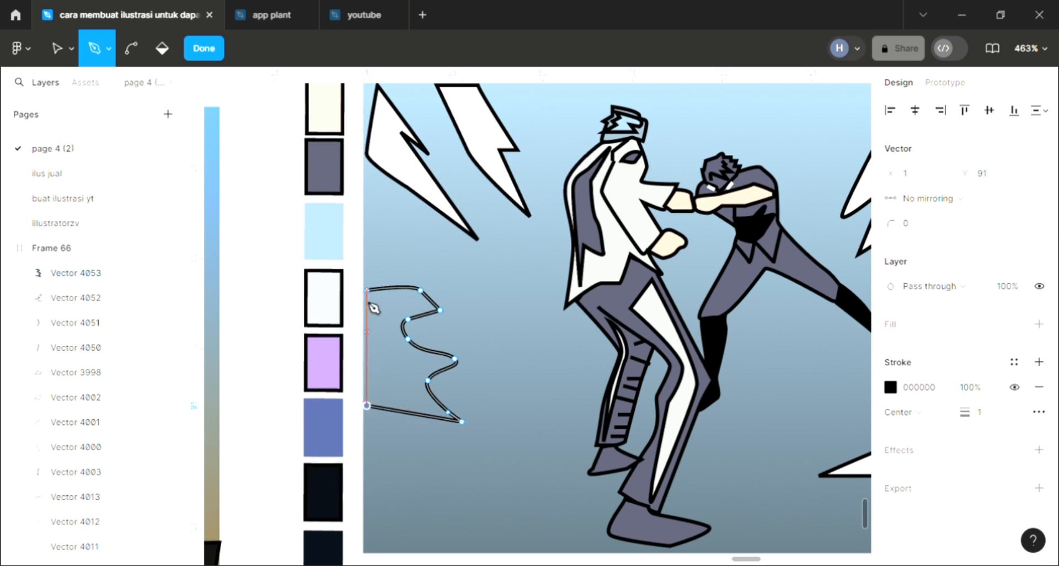
left_click(367, 290)
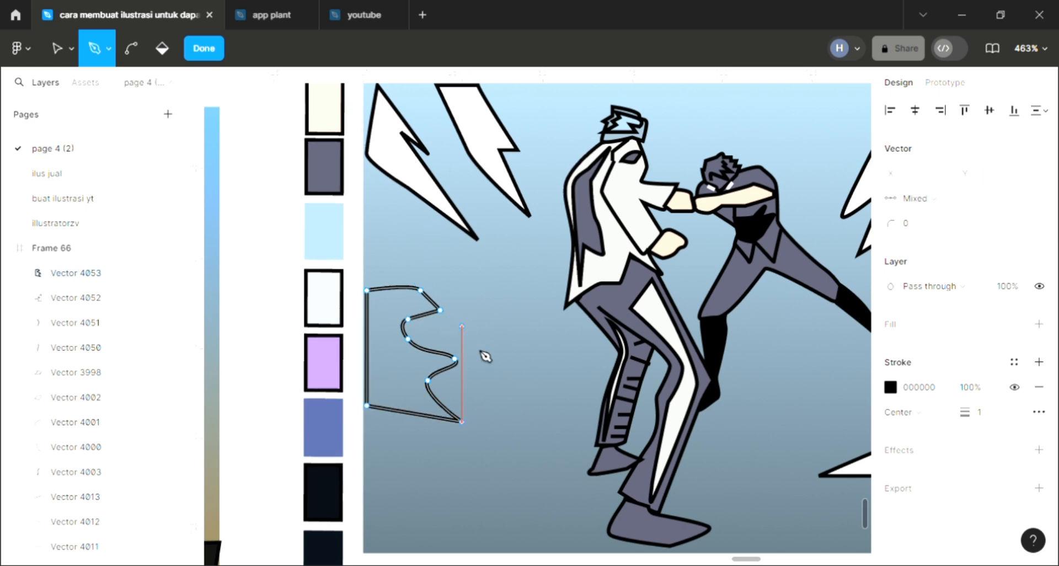
Add a fill to the wavy cloud shape at the frame's left edge, using the off-white sampled from the lightning shape above it
key("Escape")
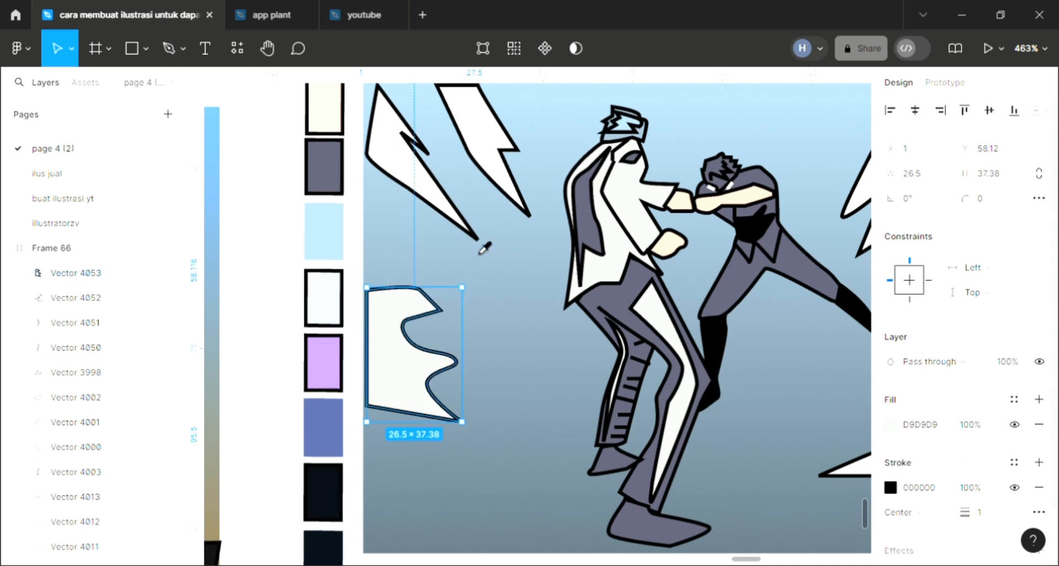
key("i")
left_click(442, 223)
key("Escape")
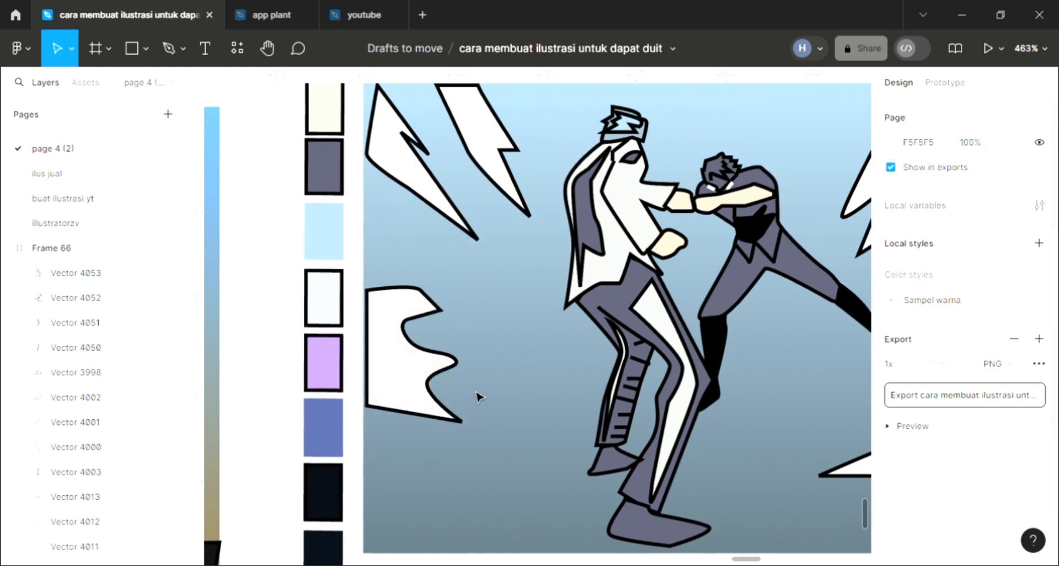
scroll(471, 435, "down", 1)
scroll(472, 435, "right", 5)
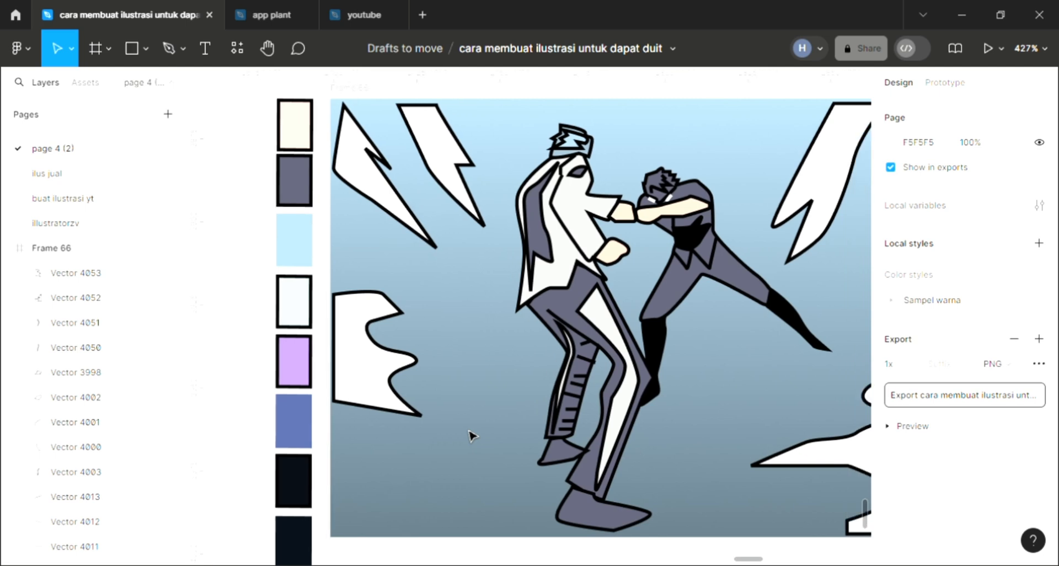
scroll(458, 393, "right", 3)
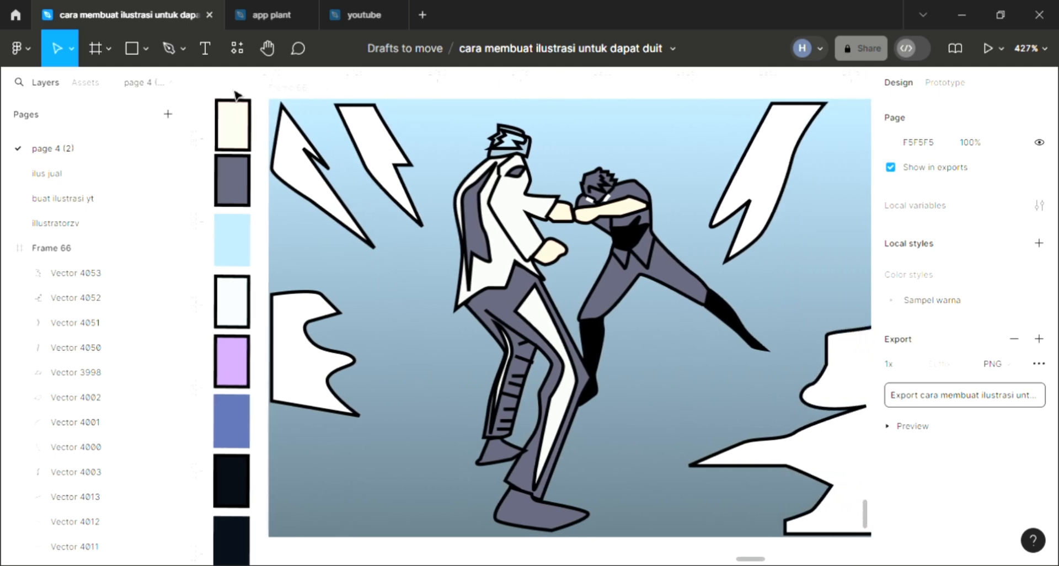
Draw a closed curved shadow outline about 38.5 × 28.5 with the Pen tool, from the white-jacketed fighter's rear foot to Frame 66's bottom edge
key("p")
scroll(516, 354, "down", 2)
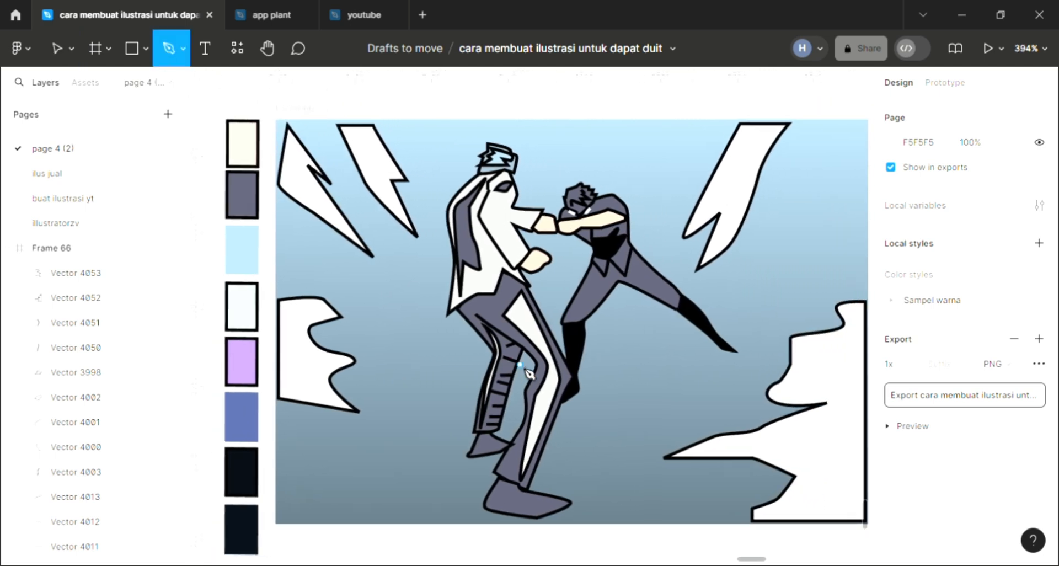
left_click(584, 459)
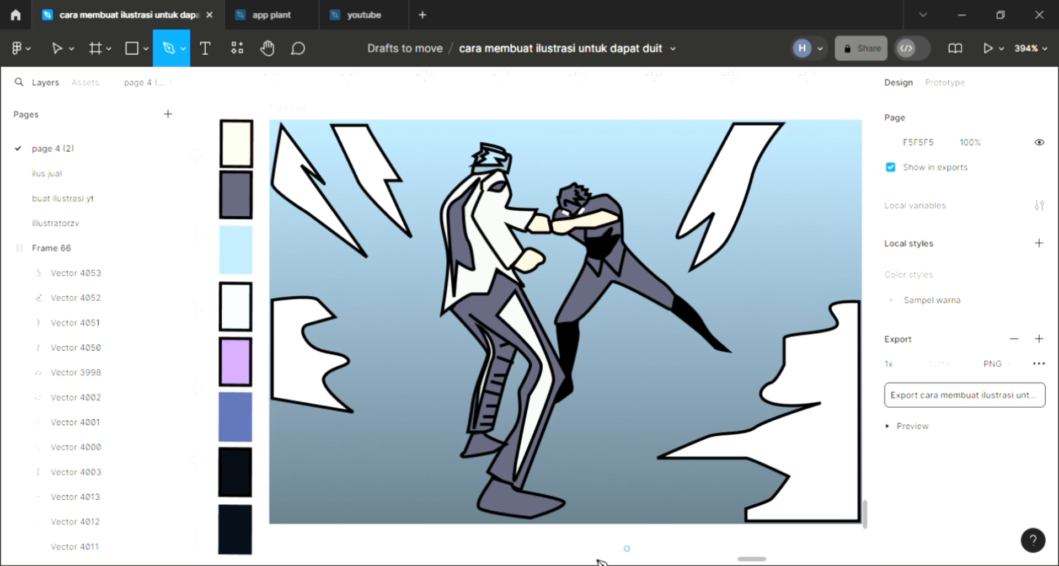
left_click(463, 441)
mouse_move(389, 452)
left_mouse_down()
mouse_move(359, 476)
mouse_move(347, 514)
mouse_move(434, 534)
mouse_move(411, 527)
mouse_move(397, 494)
left_mouse_up()
left_click_drag(448, 467, 465, 460)
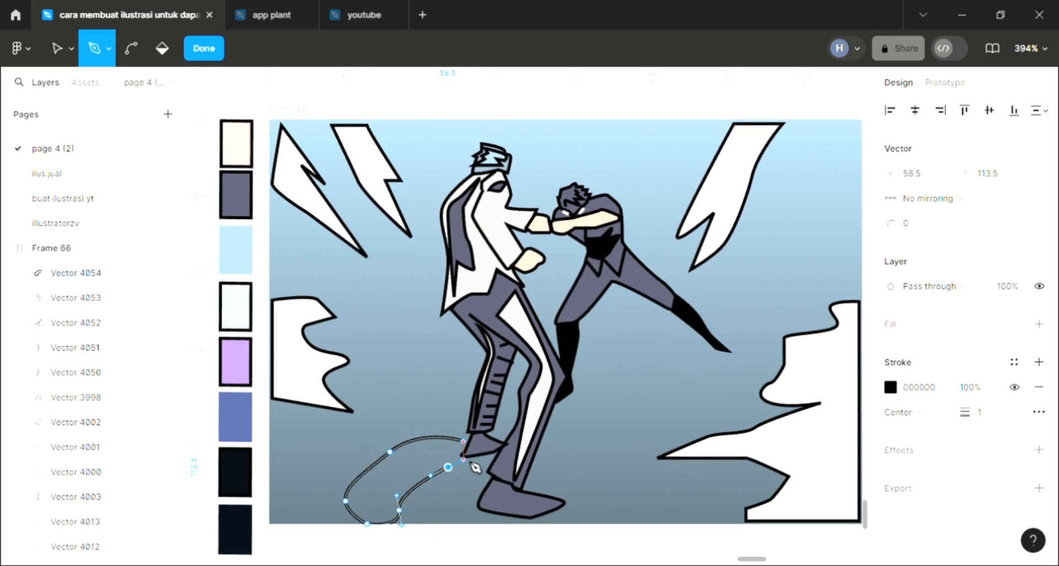
left_click(463, 456)
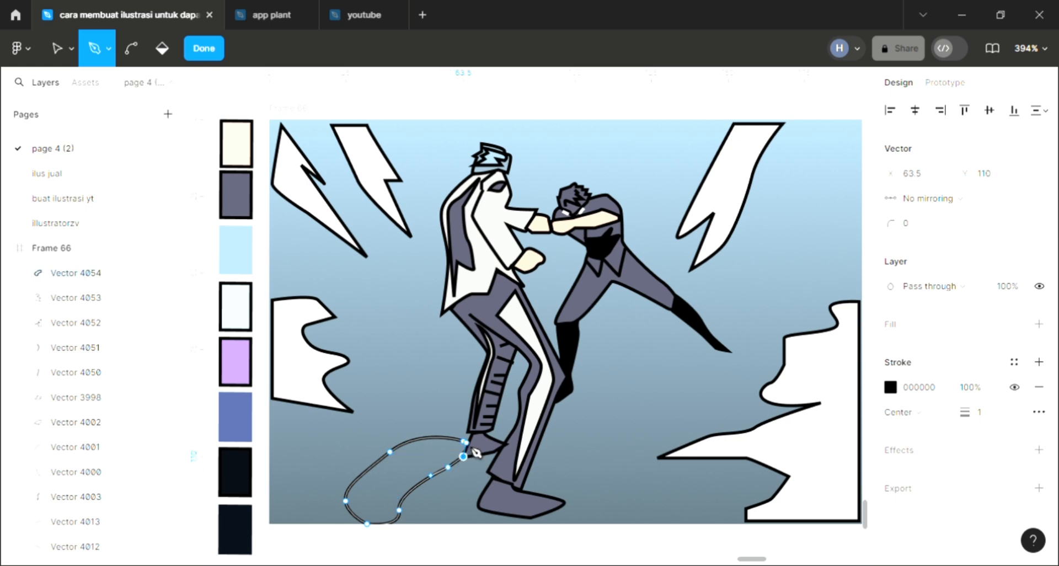
key("Escape")
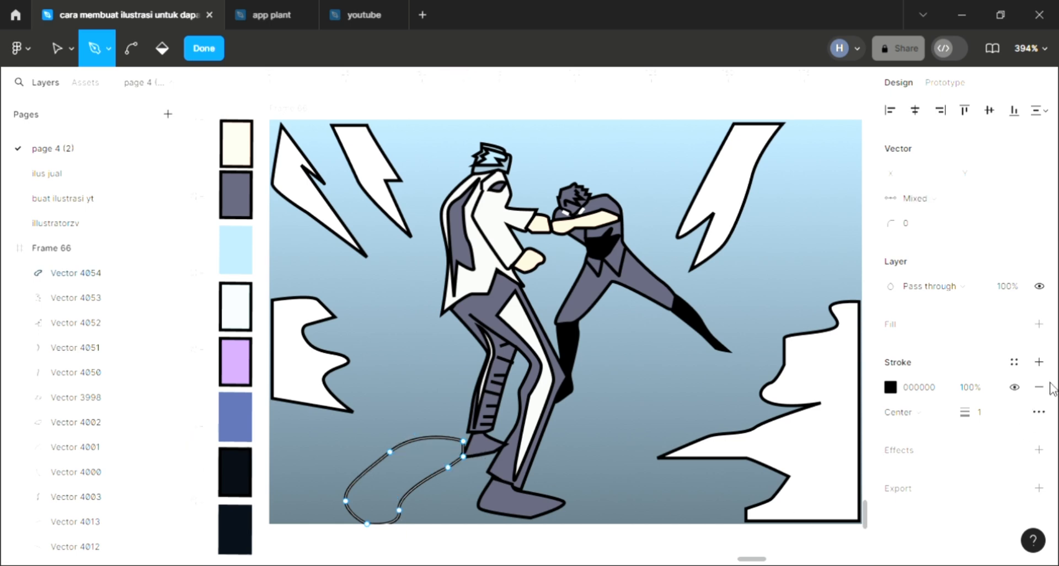
Add a fill to the rear foot's shadow shape and set it to the black 000000 sampled from the other fighter's outstretched boot
left_click(1039, 324)
key("i")
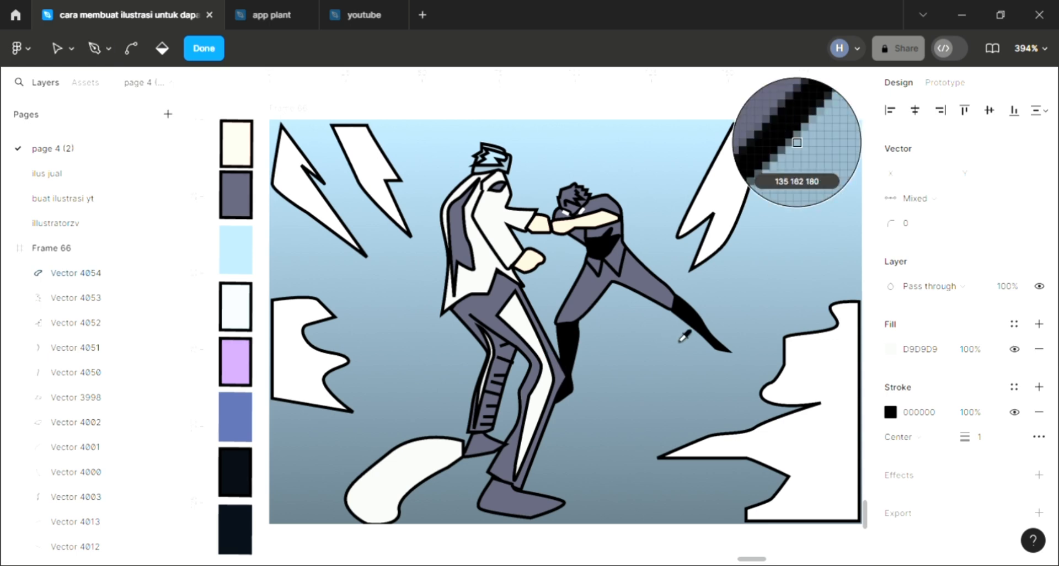
left_click(693, 330)
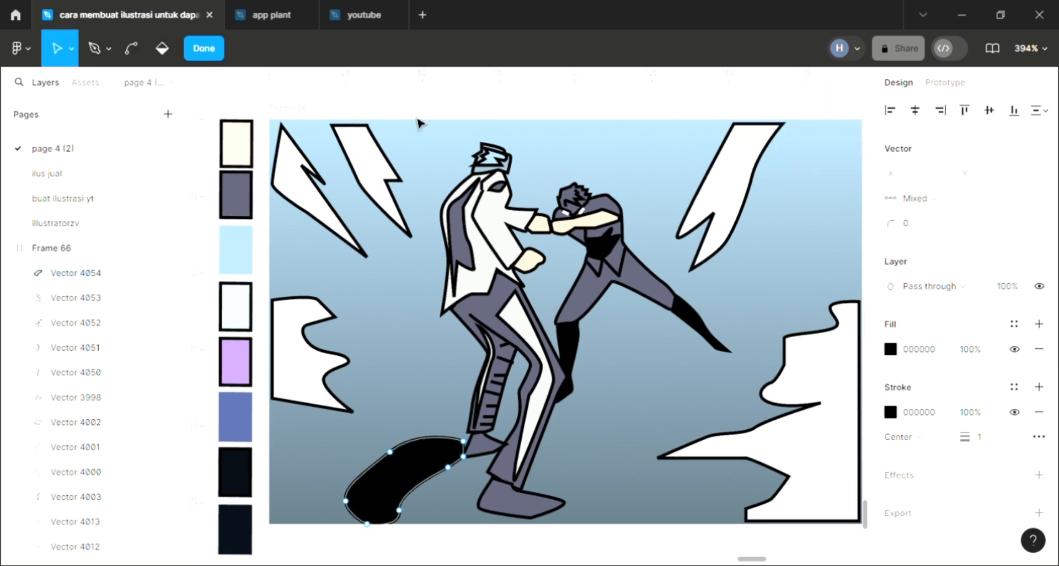
key("Escape")
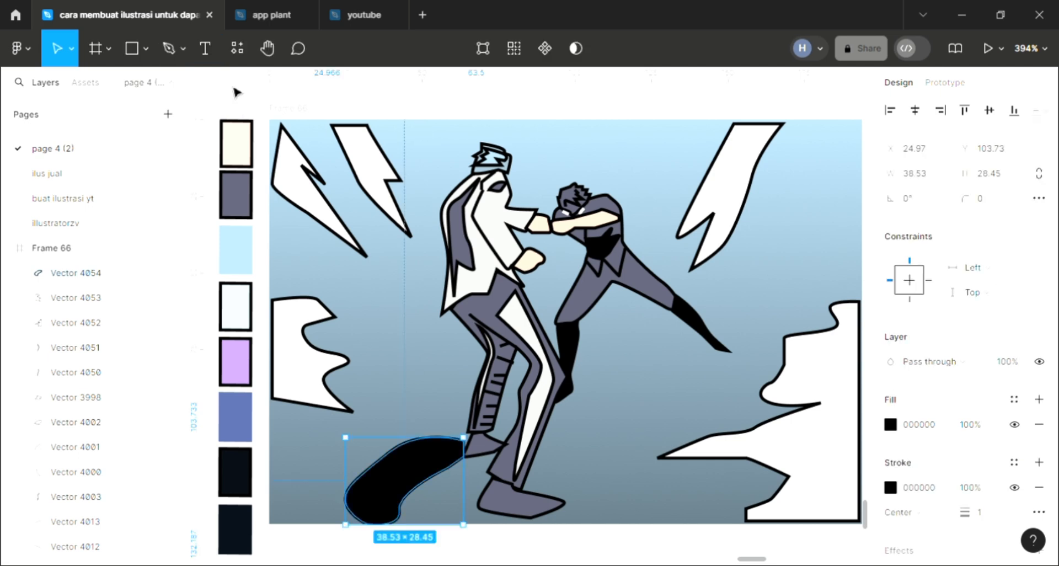
Draw a closed shadow outline about 31.6 × 14 with the Pen tool just below the dark-suited fighter's outstretched boot
left_click(185, 62)
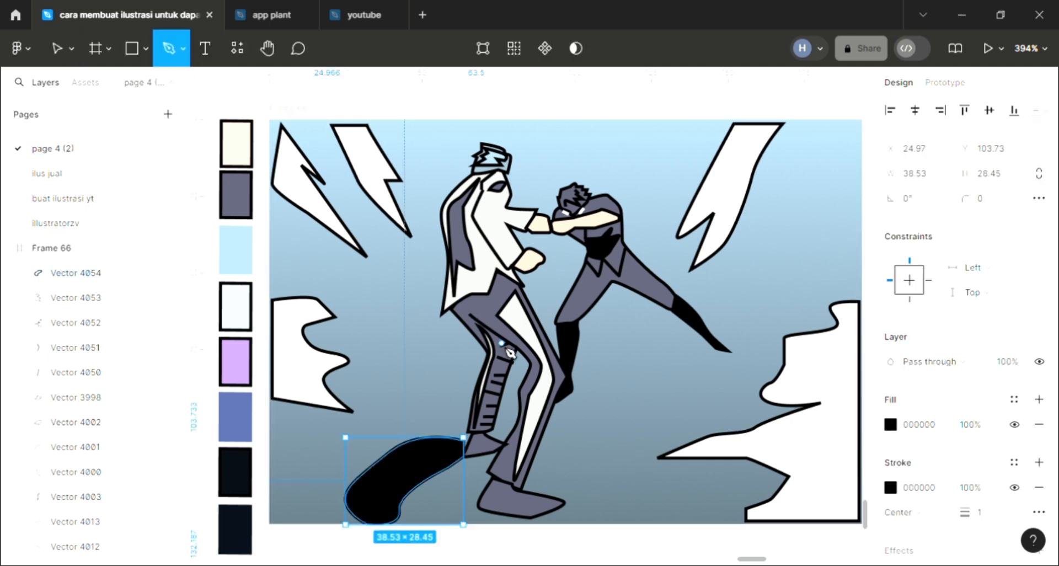
scroll(510, 353, "right", 2)
left_click(665, 343)
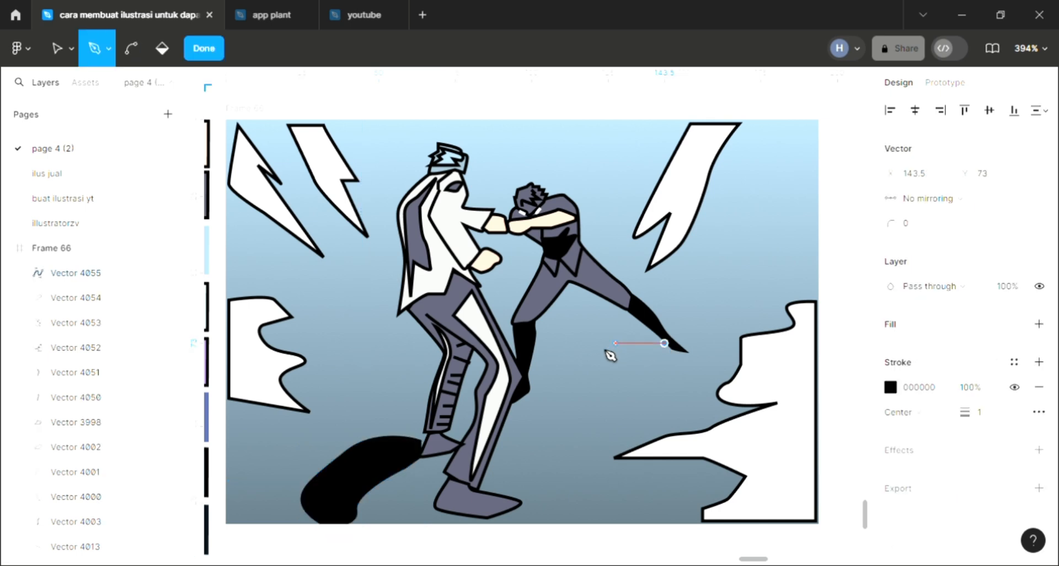
left_click(607, 343)
left_click_drag(583, 366, 617, 387)
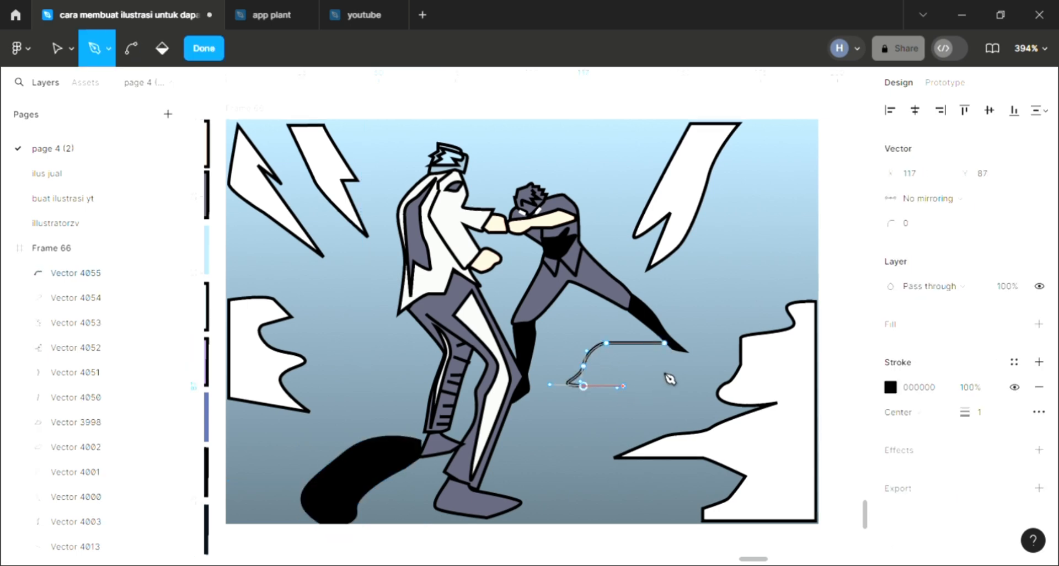
left_click(659, 366)
left_click(665, 344)
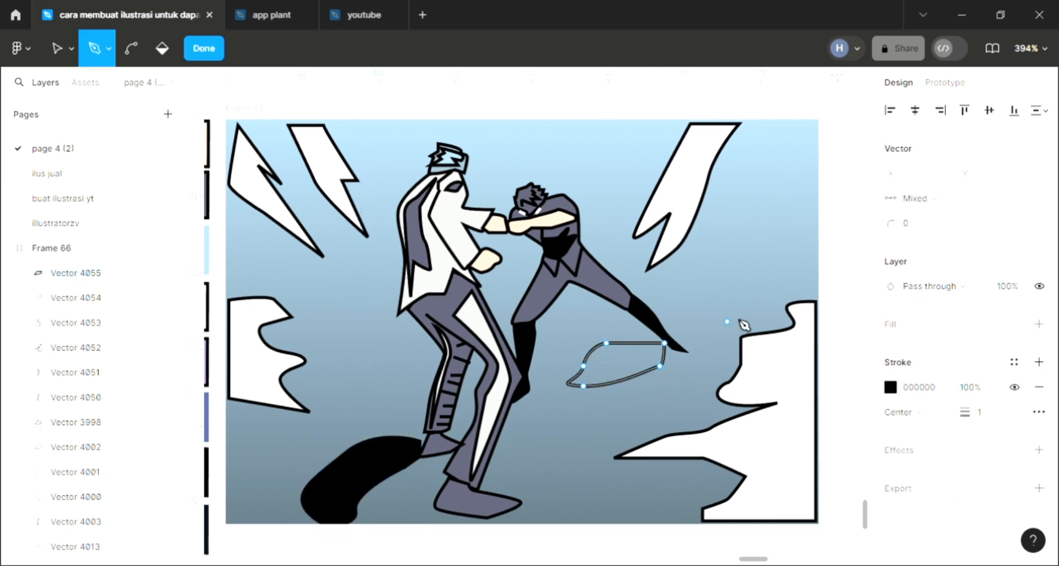
key("Escape")
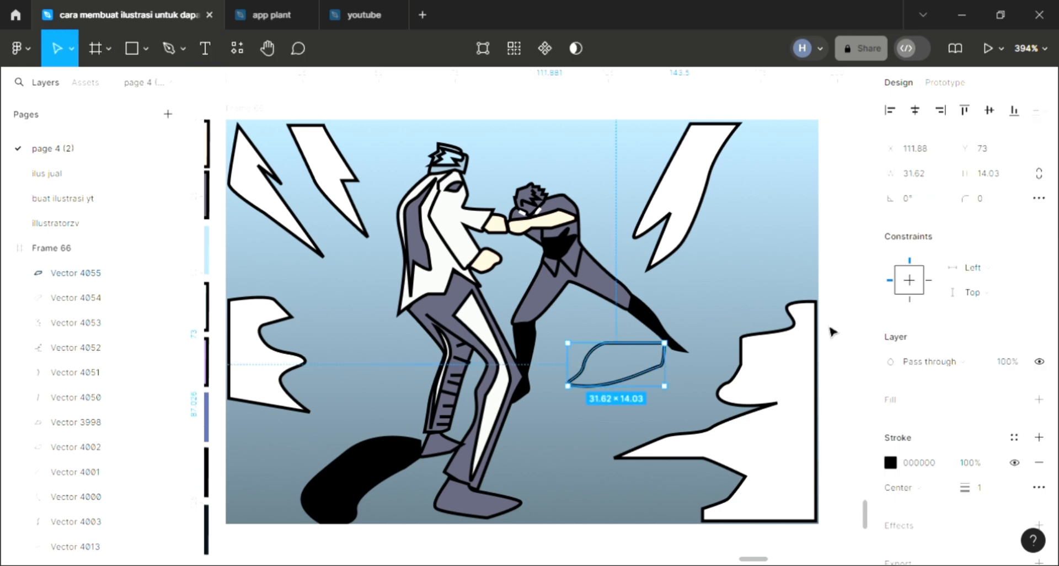
Add a fill to the shadow shape below the outstretched boot, using the black sampled from that boot
left_click(1039, 399)
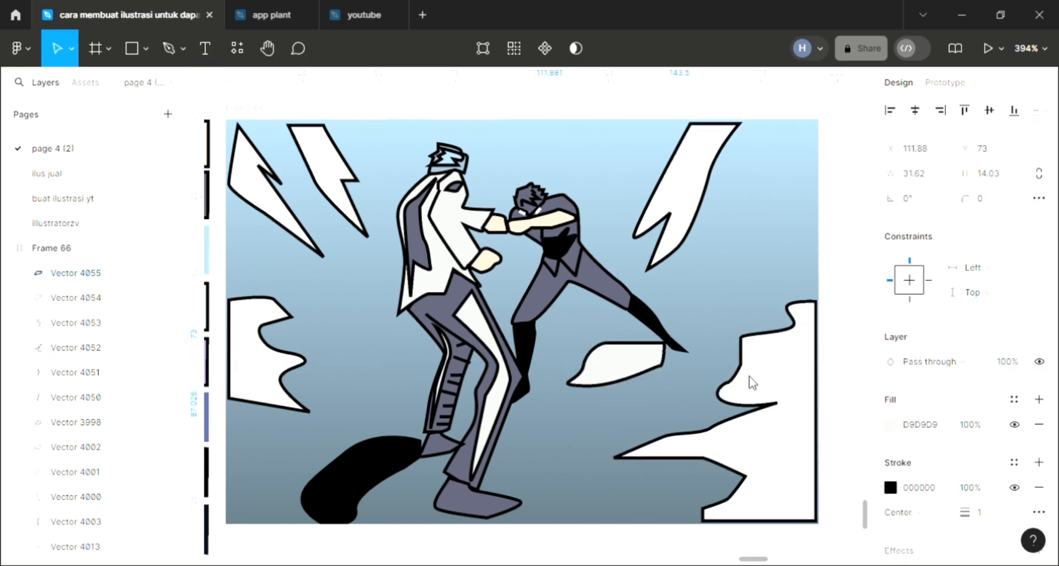
key("i")
left_click(656, 329)
left_click(715, 302)
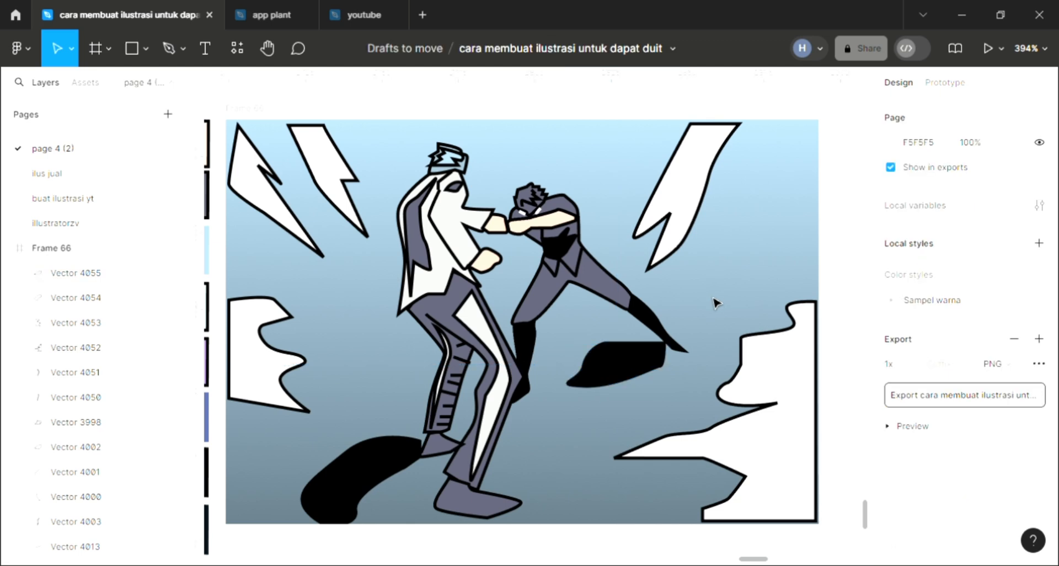
left_click(168, 49)
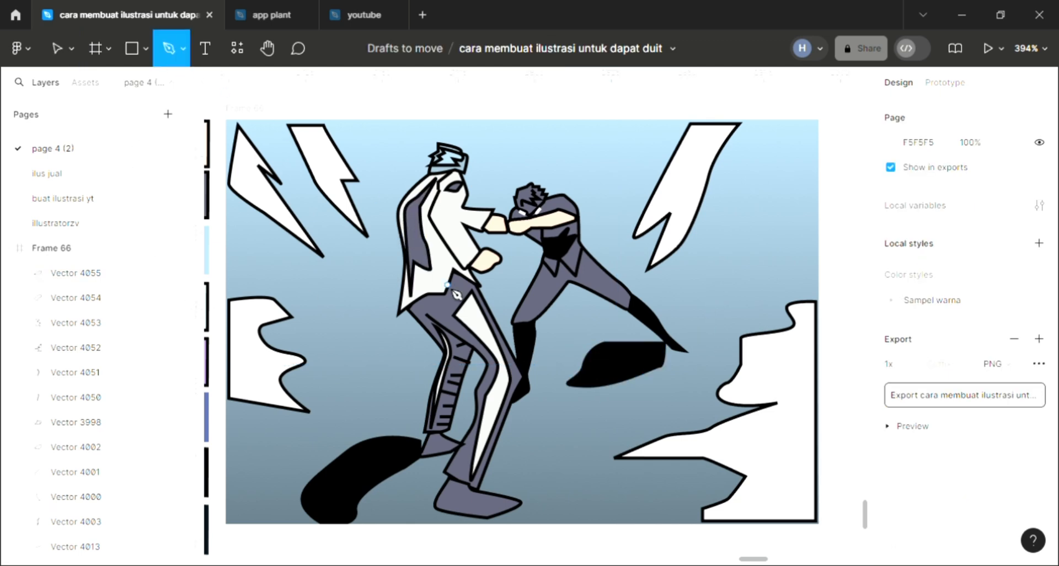
scroll(576, 385, "right", 3)
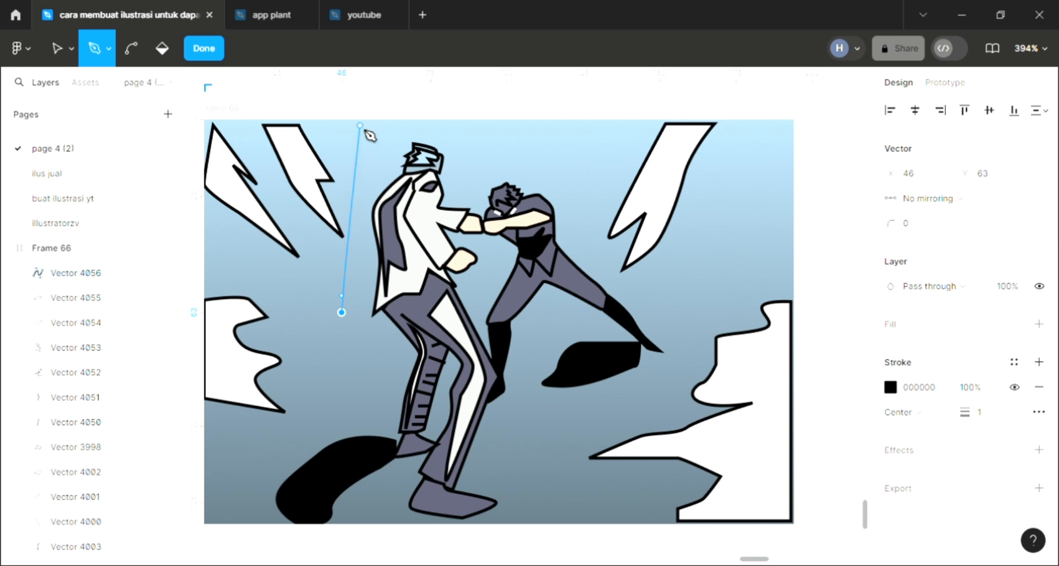
key("ctrl")
key("Escape")
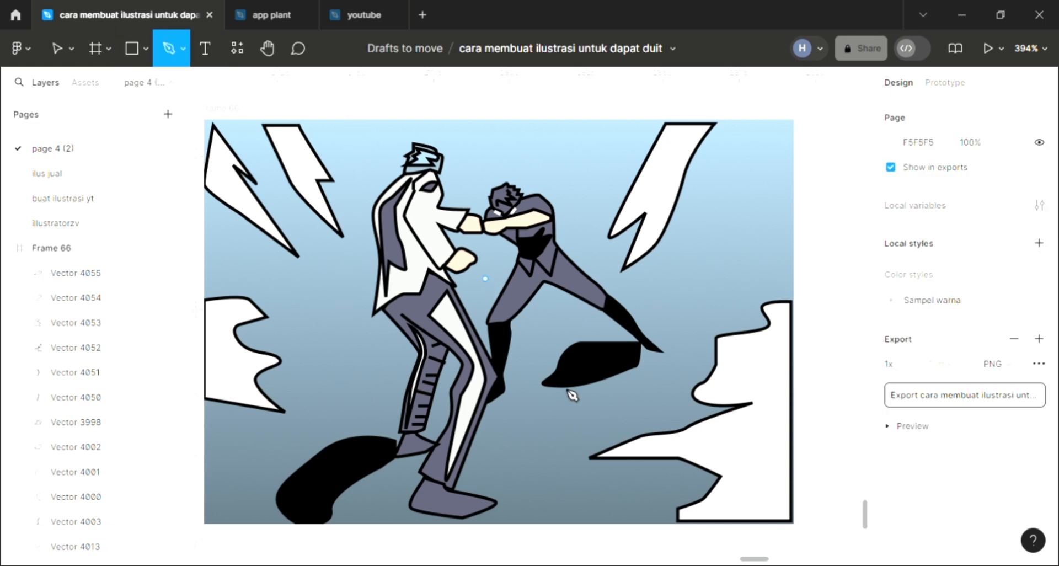
Draw a small closed shadow outline about 9.1 × 14.1 with the Pen tool, rising from the dark-suited fighter's other foot
scroll(670, 462, "up", 1)
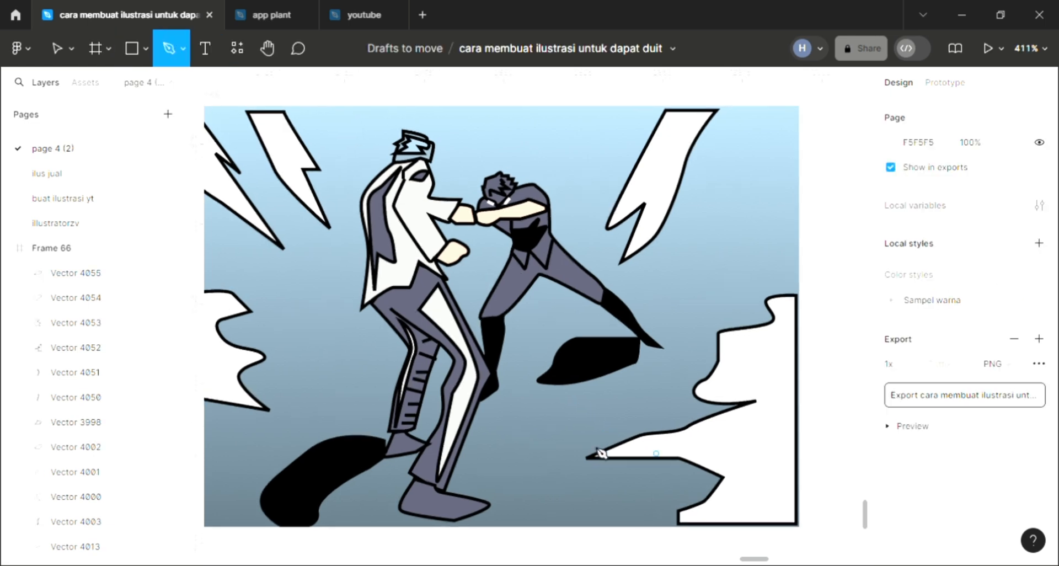
scroll(324, 373, "left", 1)
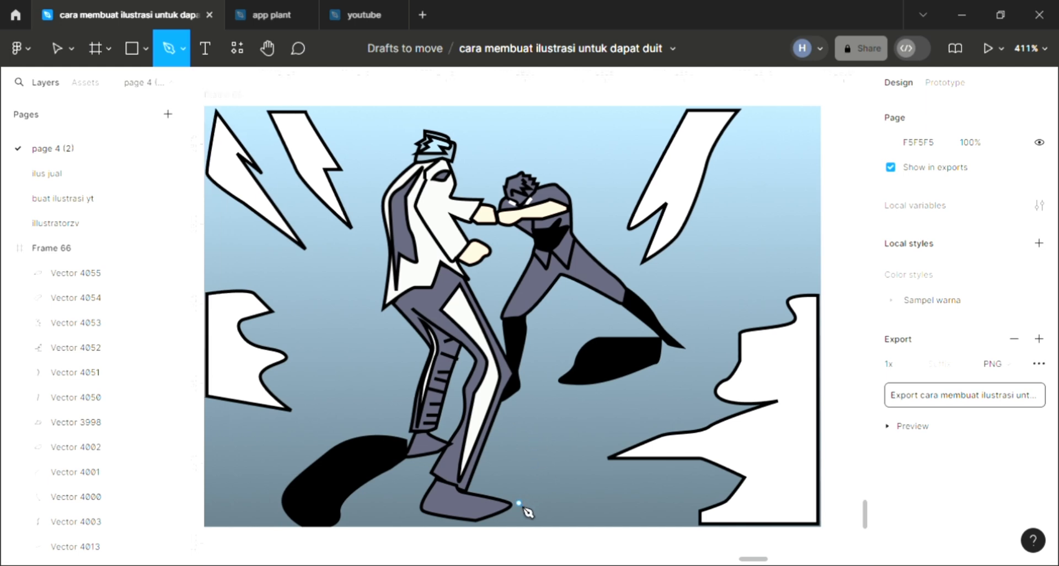
scroll(527, 512, "down", 3)
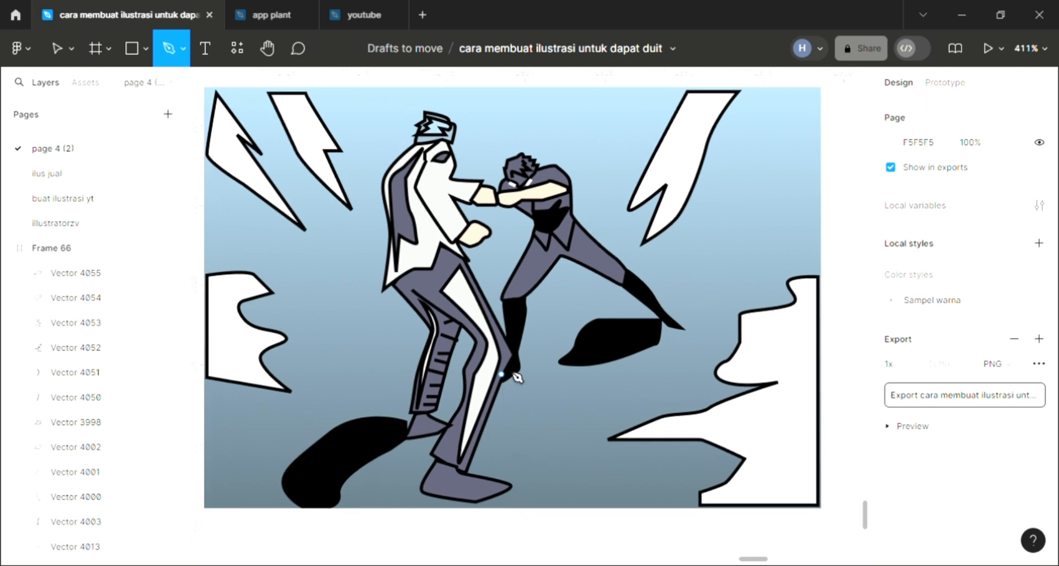
left_click(517, 356)
left_click(526, 306)
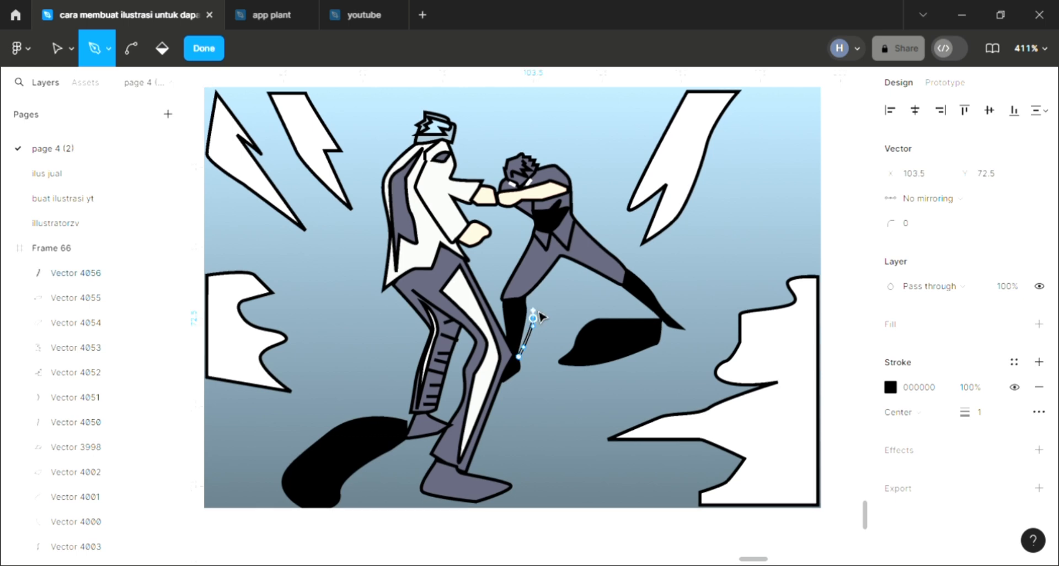
left_click(518, 356)
key("Escape")
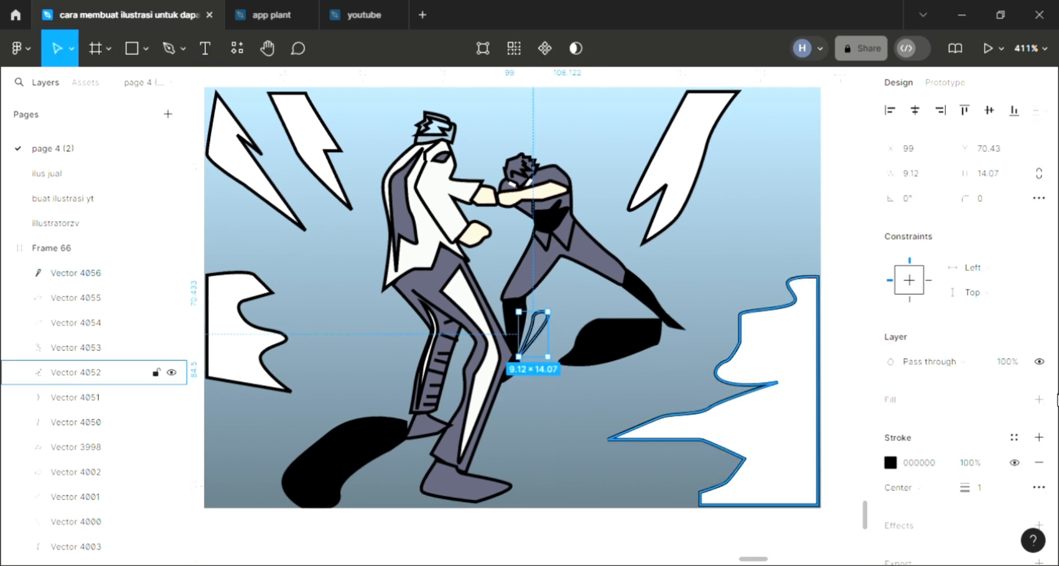
Add a fill to the small shadow shape, using the black sampled from the larger shadow beside it
left_click(1038, 398)
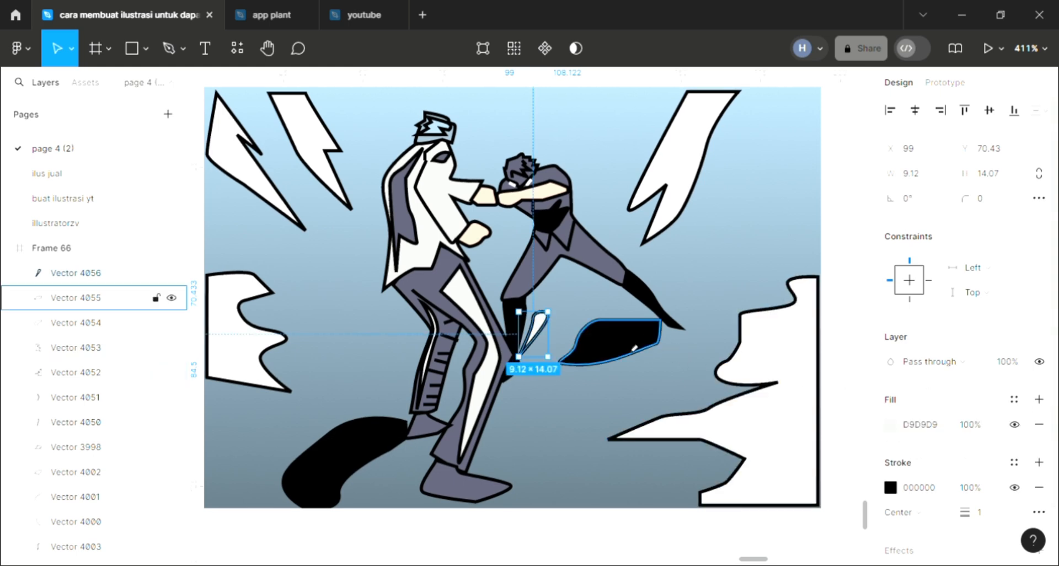
key("i")
left_click(633, 348)
Draw a closed oval shadow outline about 44 × 14 with the Pen tool around the white-jacketed fighter's front shoe and add a fill
left_click(169, 48)
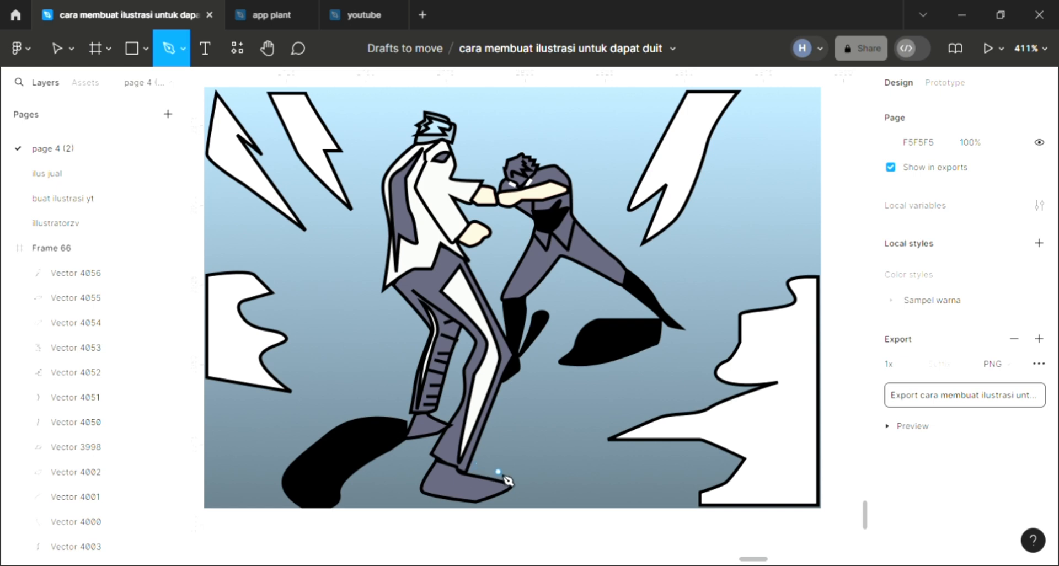
left_click_drag(478, 453, 539, 474)
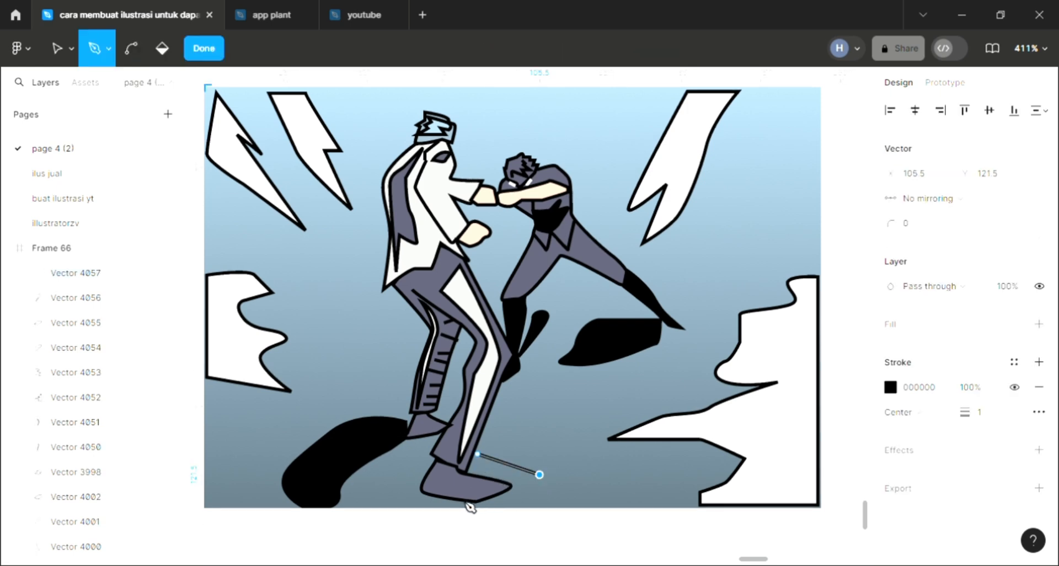
left_click_drag(398, 486, 400, 478)
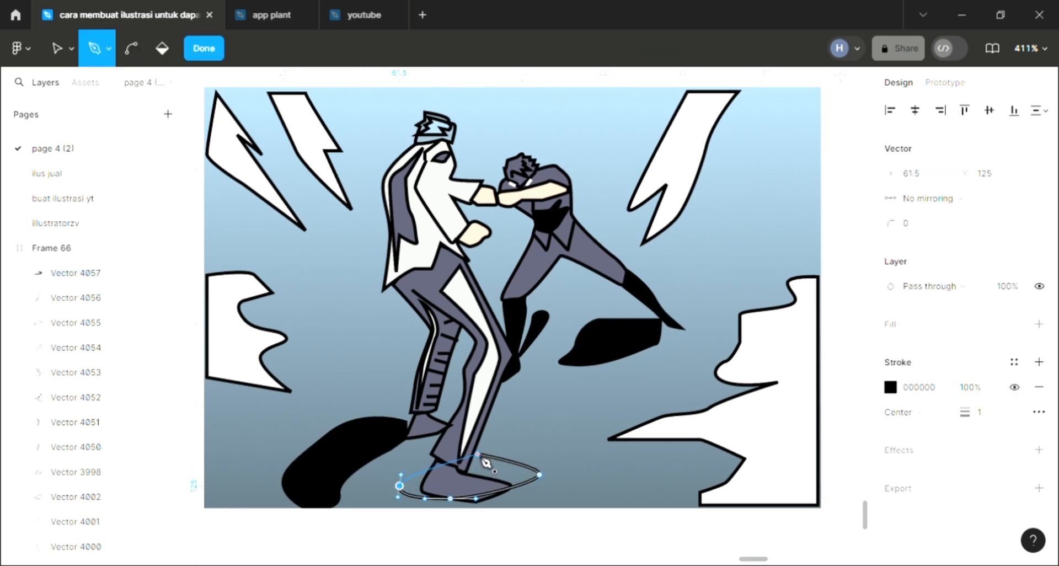
left_click(477, 454)
key("Escape")
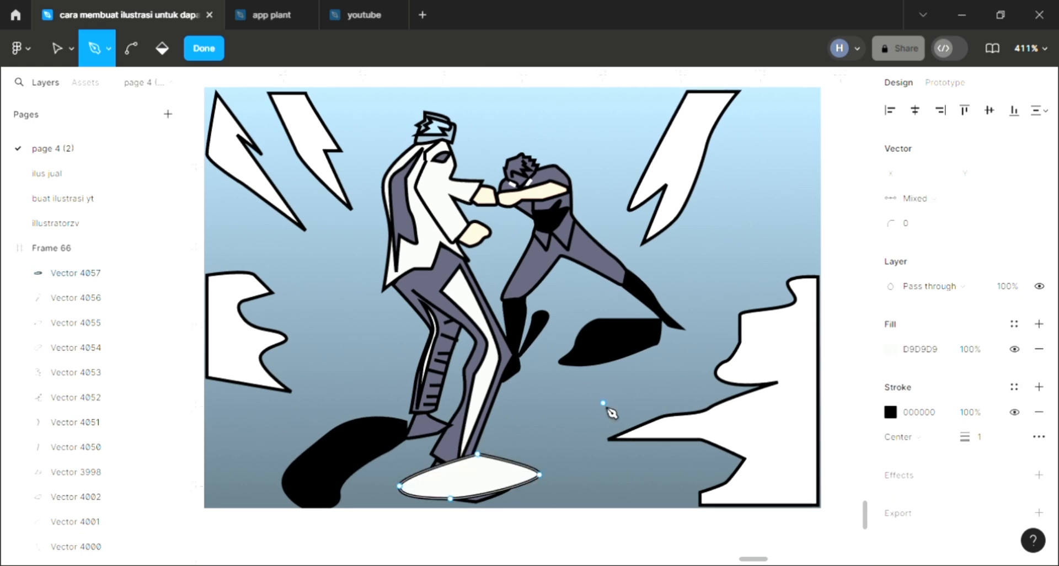
key("Escape")
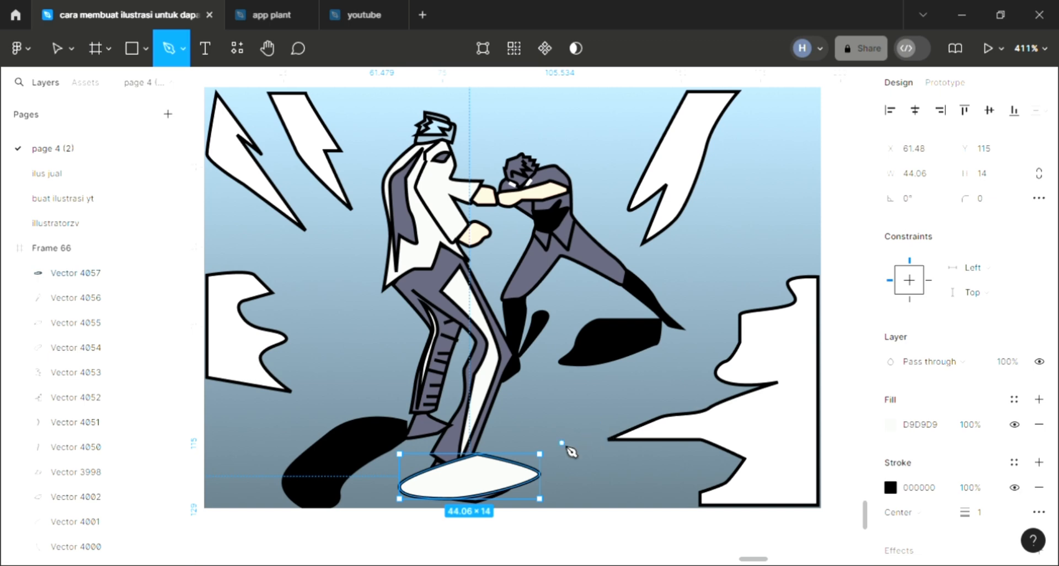
left_click(561, 443)
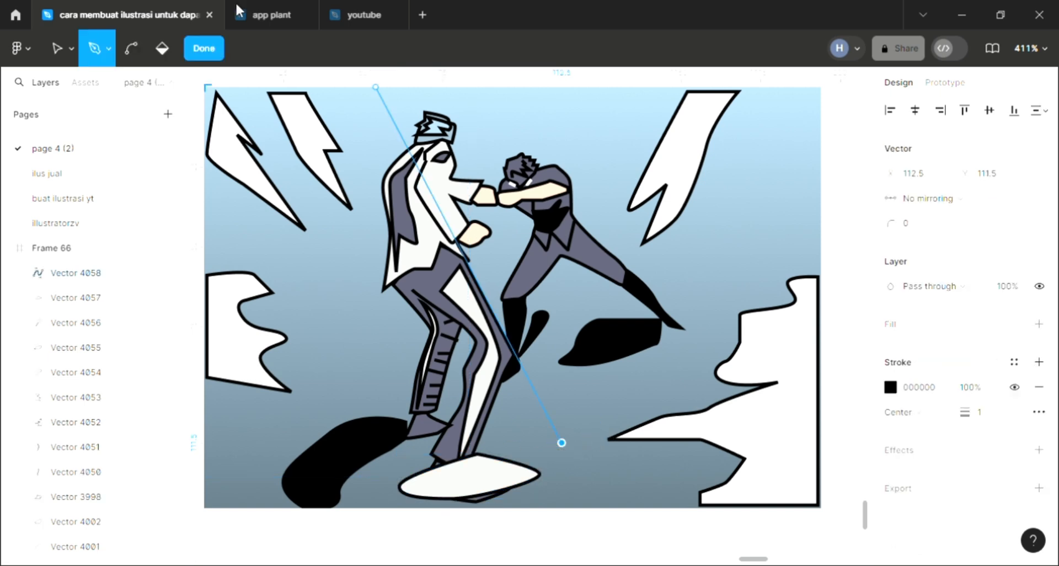
key("Escape")
key("Escape")
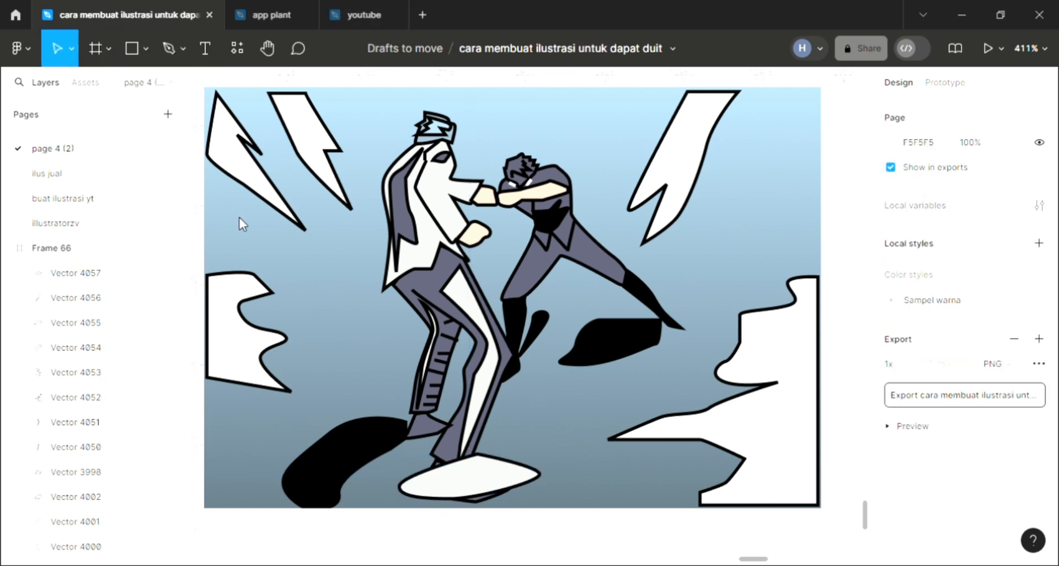
Send the oval shadow behind the front shoe and set its fill to the black 000000 sampled from the rear foot's shadow
left_click(457, 481)
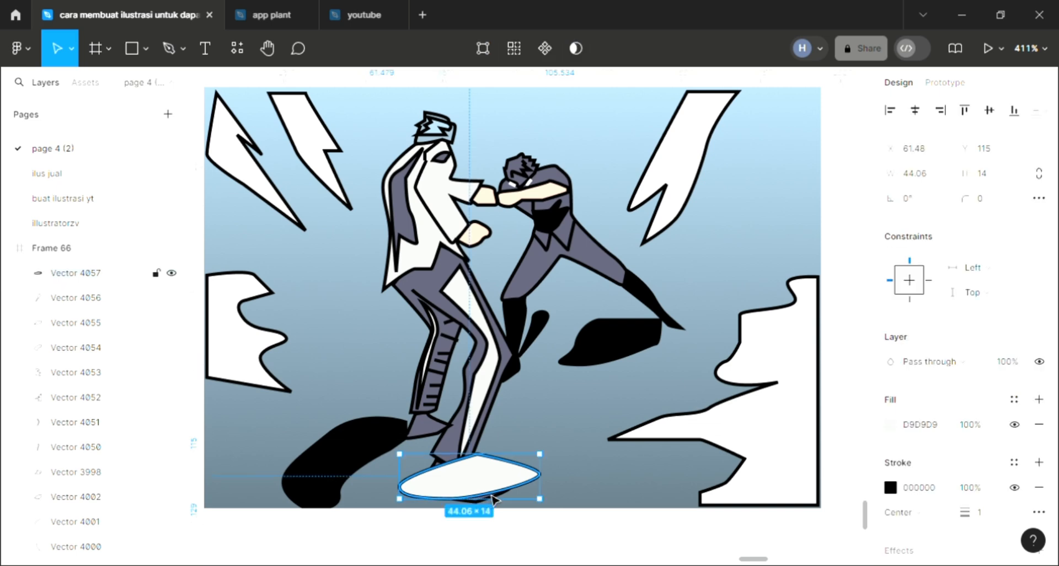
key("[")
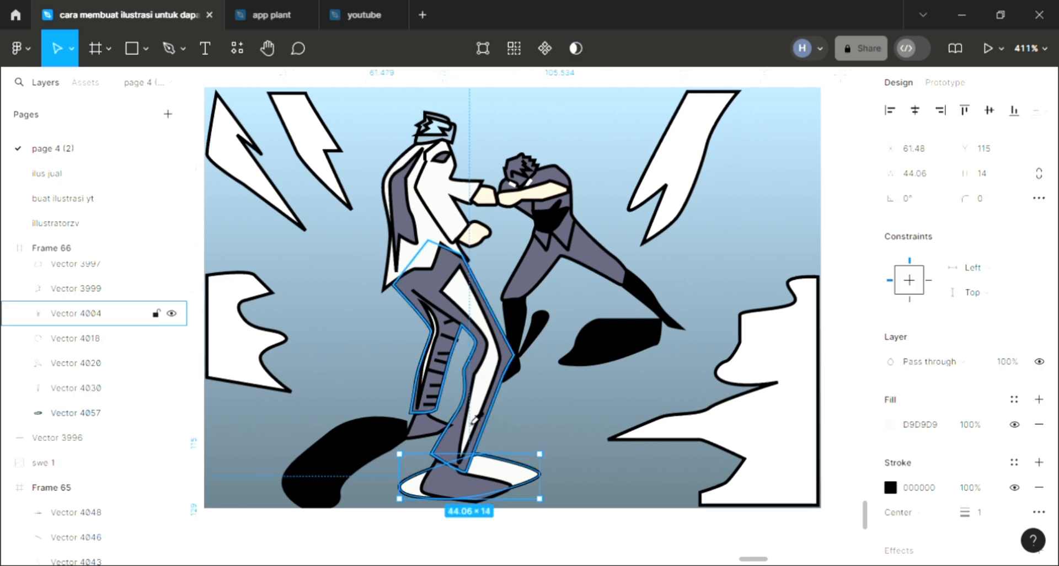
key("i")
left_click(388, 439)
scroll(422, 441, "up", 2)
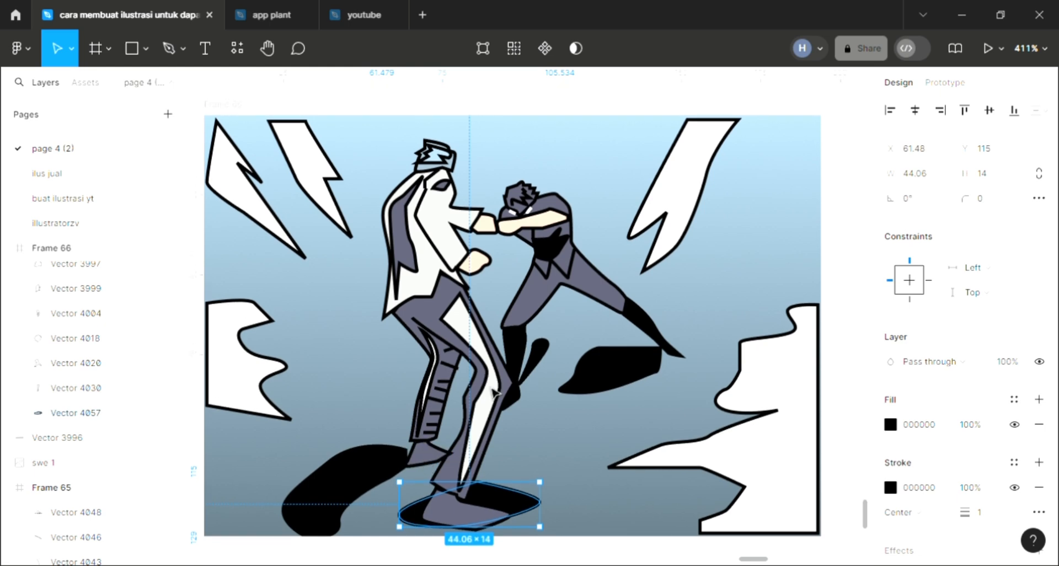
left_click(372, 274)
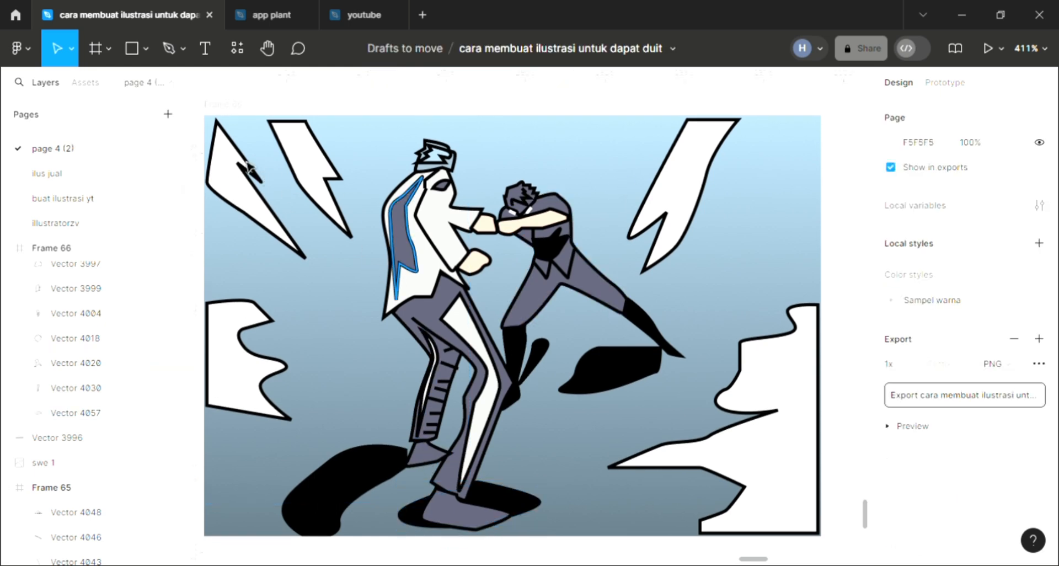
Start an open background line with the Pen tool at the upper-left lightning, winding past the white-jacketed fighter's waist and back over his head
key("p")
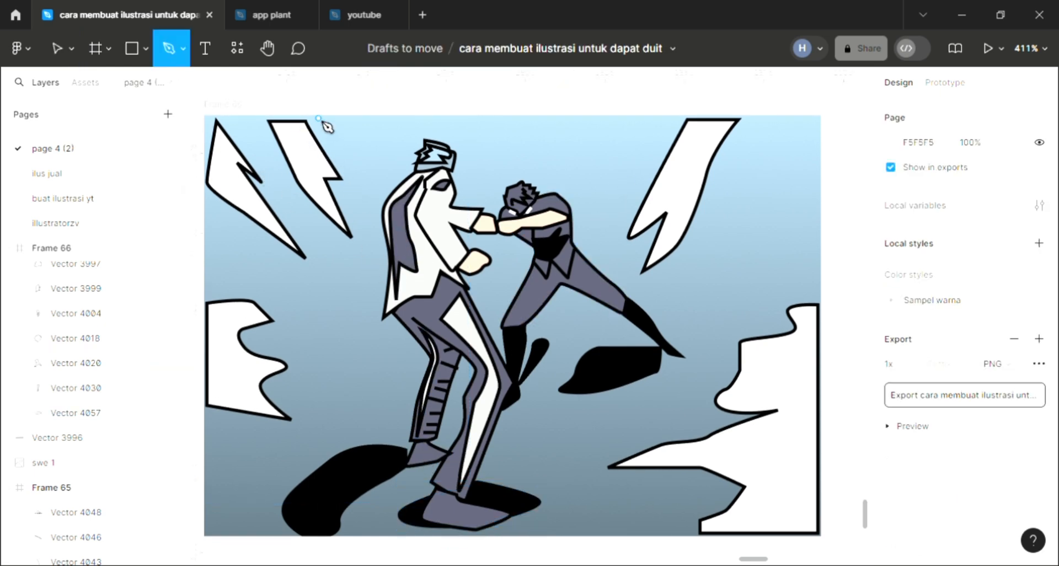
left_click(286, 116)
left_click(274, 173)
left_click(300, 240)
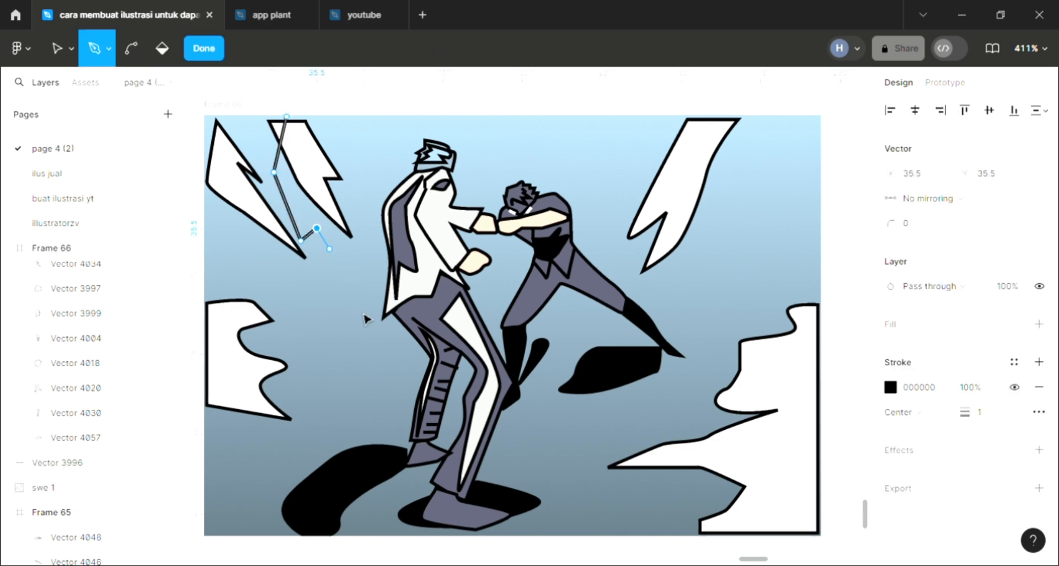
left_click(426, 304)
left_click(433, 272)
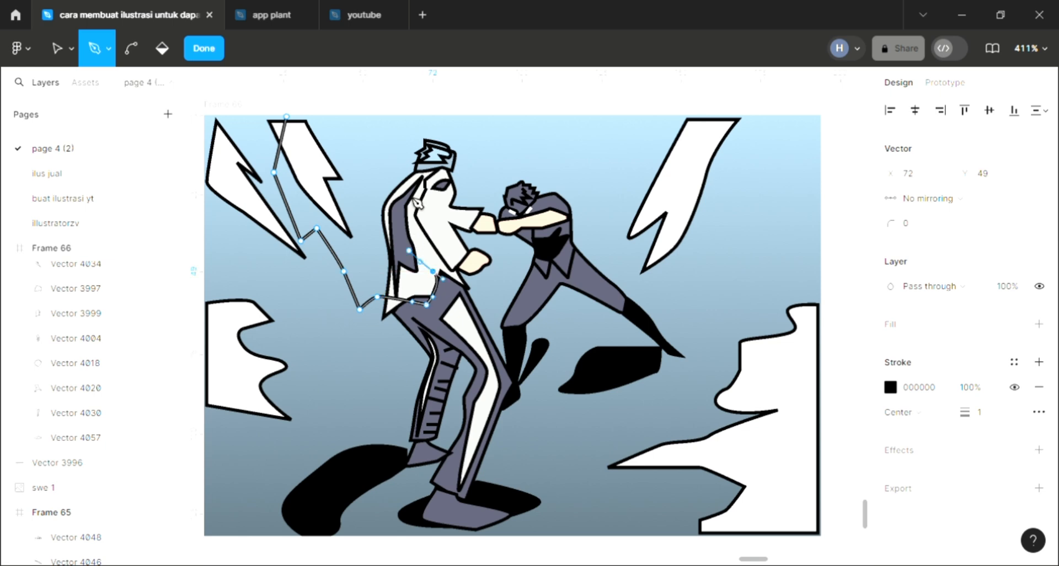
left_click(406, 241)
left_click(405, 193)
left_click(367, 161)
left_click(373, 137)
left_click(420, 129)
left_click(456, 124)
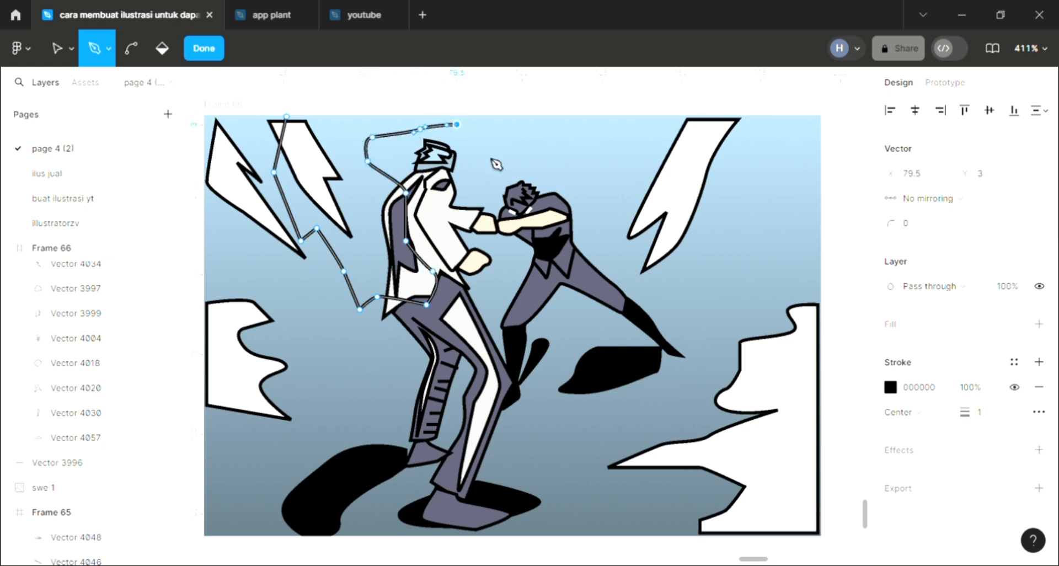
Continue the line down between the fighters, up through the dark-suited fighter's torso, and over toward the upper-right lightning and down beside it
left_click(486, 155)
left_click(474, 199)
left_click(504, 264)
left_click(542, 309)
left_click(572, 318)
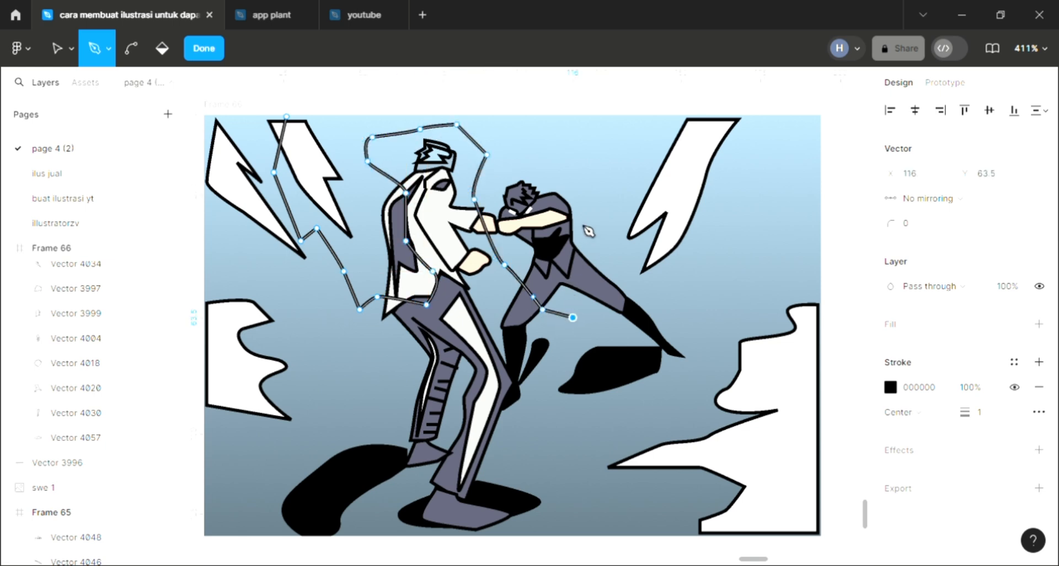
left_click_drag(561, 271, 568, 241)
left_click(579, 219)
left_click(561, 165)
left_click(607, 137)
left_click(647, 136)
left_click(665, 181)
left_click(647, 222)
left_click(655, 292)
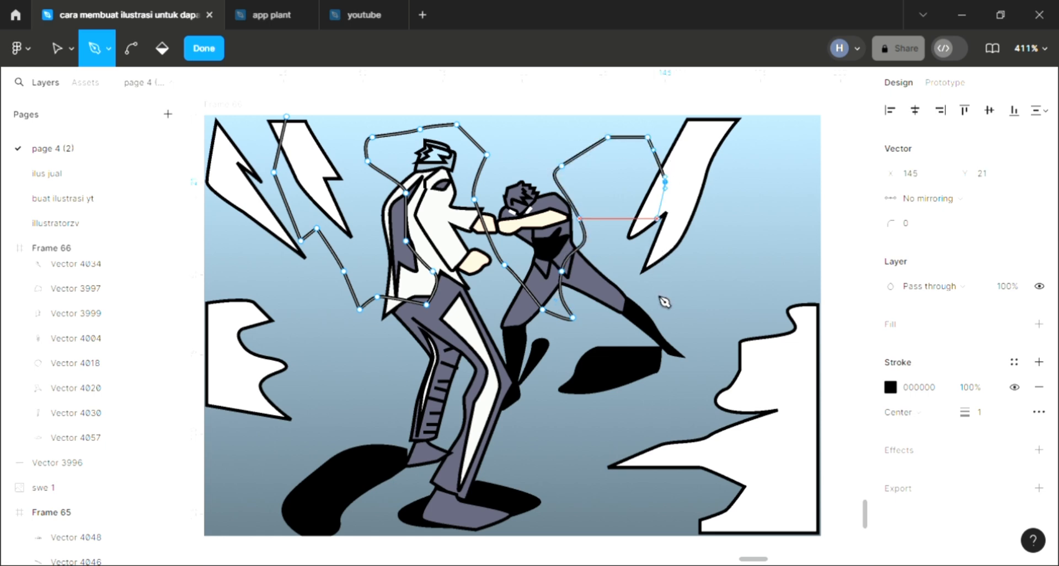
Curve the line beneath the upper-right lightning and wind it up to the artboard's upper-right corner
left_click_drag(669, 318, 722, 251)
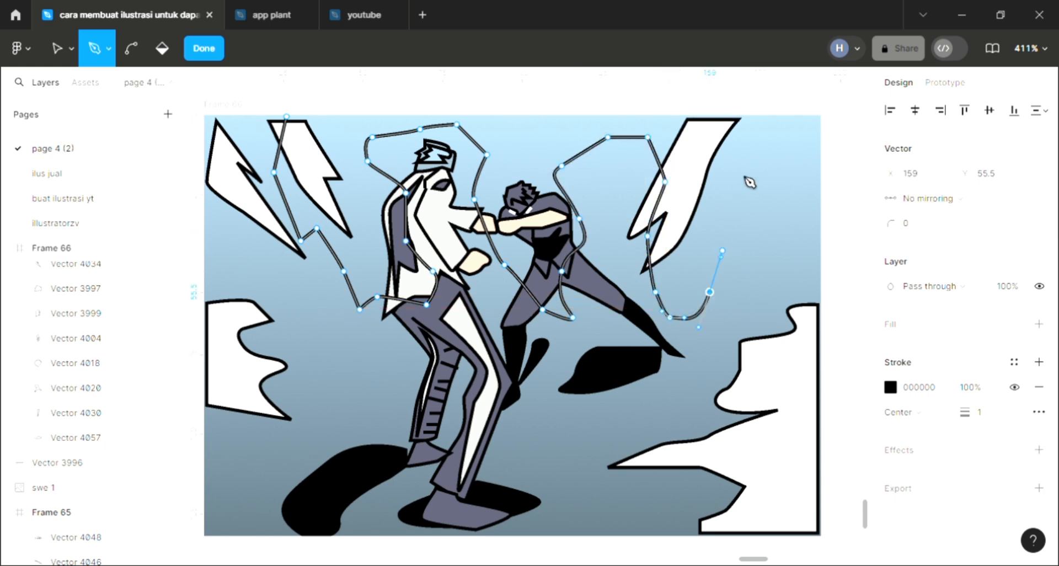
left_click(722, 251)
left_click(714, 213)
left_click(740, 172)
left_click(757, 161)
left_click(776, 149)
left_click(788, 129)
left_click(750, 124)
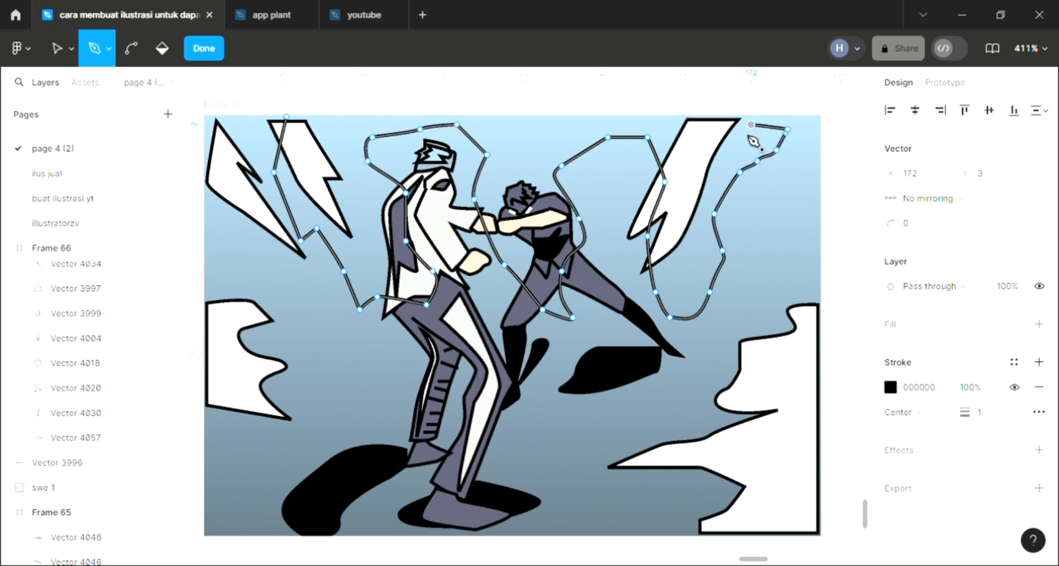
Run the line back across the upper-right lightning, over the dark-suited fighter's head, and across both fighters at arm height
left_click(714, 161)
left_click(691, 218)
left_click(680, 137)
left_click(655, 129)
left_click_drag(607, 124, 531, 138)
left_click(532, 138)
left_click(521, 178)
left_click_drag(527, 219, 451, 247)
left_click(456, 236)
left_click(372, 218)
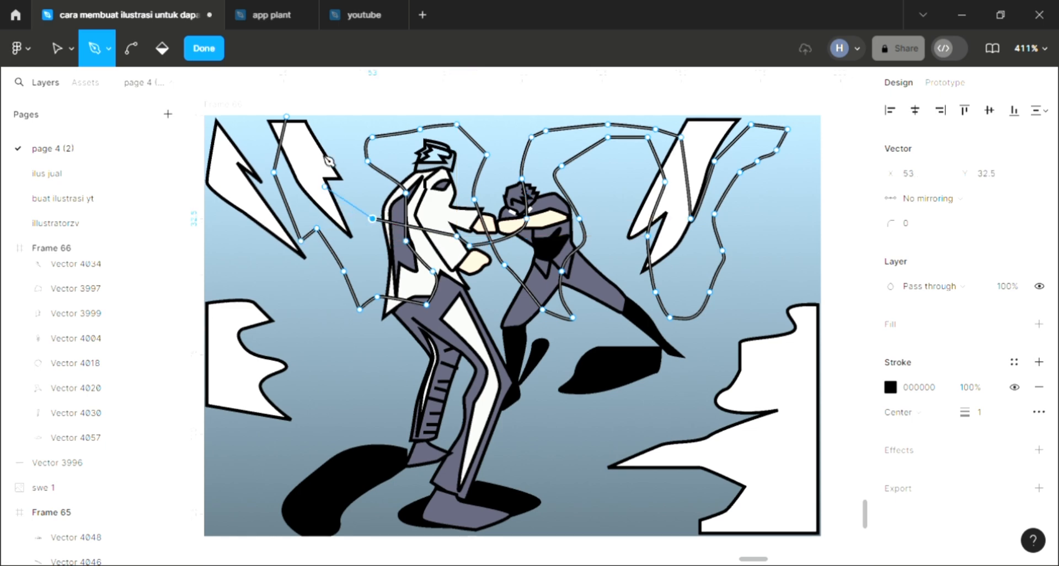
Loop the line around the second left lightning, then down and across the white-jacketed fighter's thighs to the dark-suited fighter's lower legs
left_click(323, 182)
left_click(317, 137)
left_click(334, 143)
left_click(353, 240)
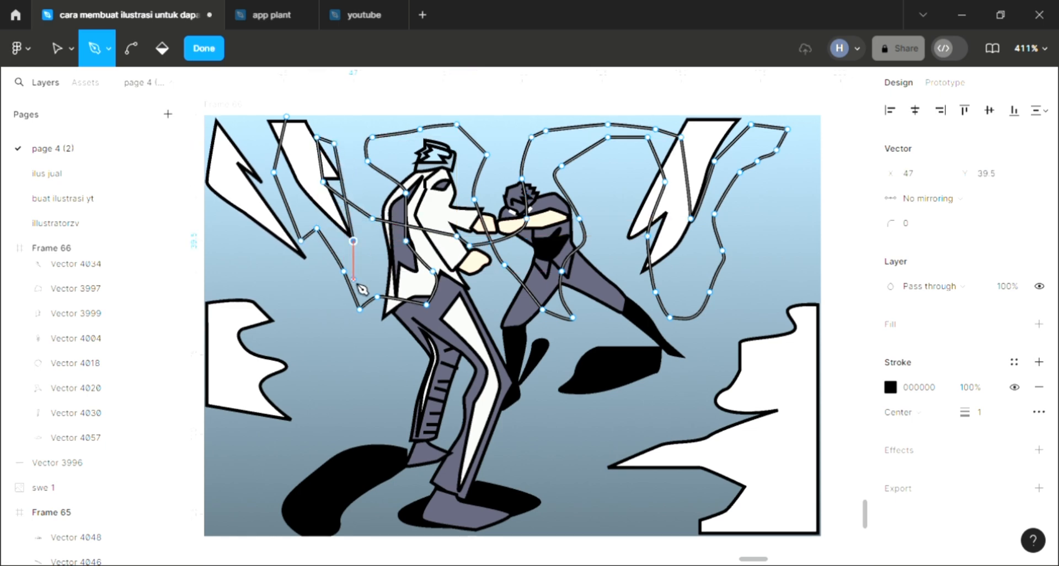
left_click(307, 283)
left_click(317, 336)
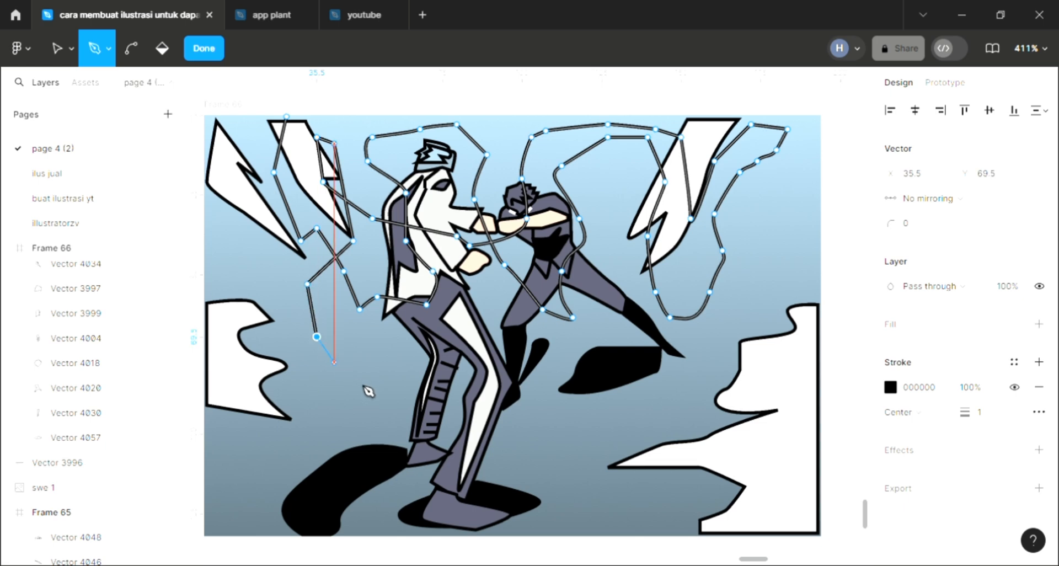
left_click(359, 381)
left_click(420, 356)
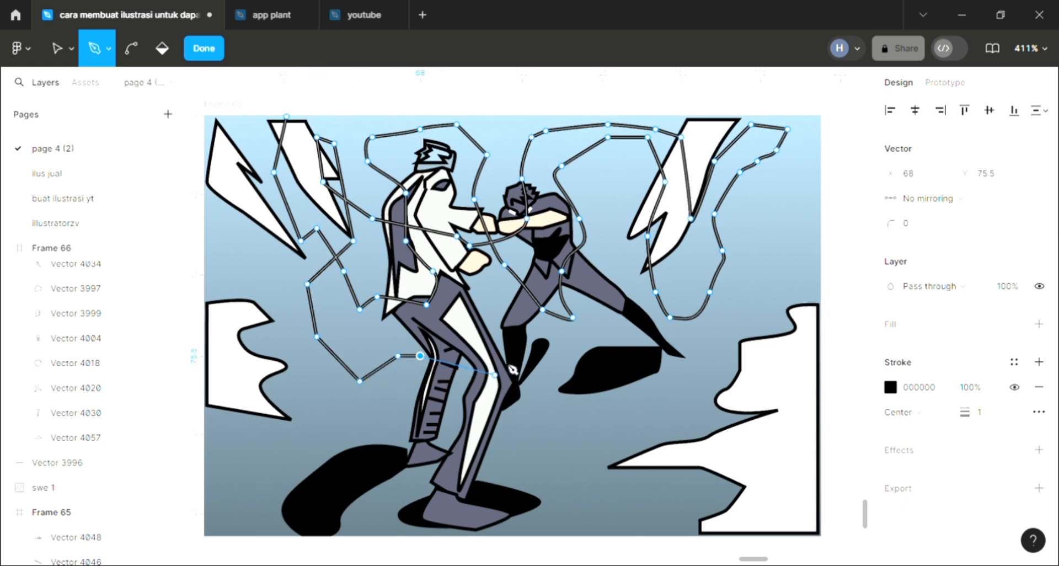
left_click(504, 347)
left_click_drag(545, 347, 553, 354)
left_click(500, 318)
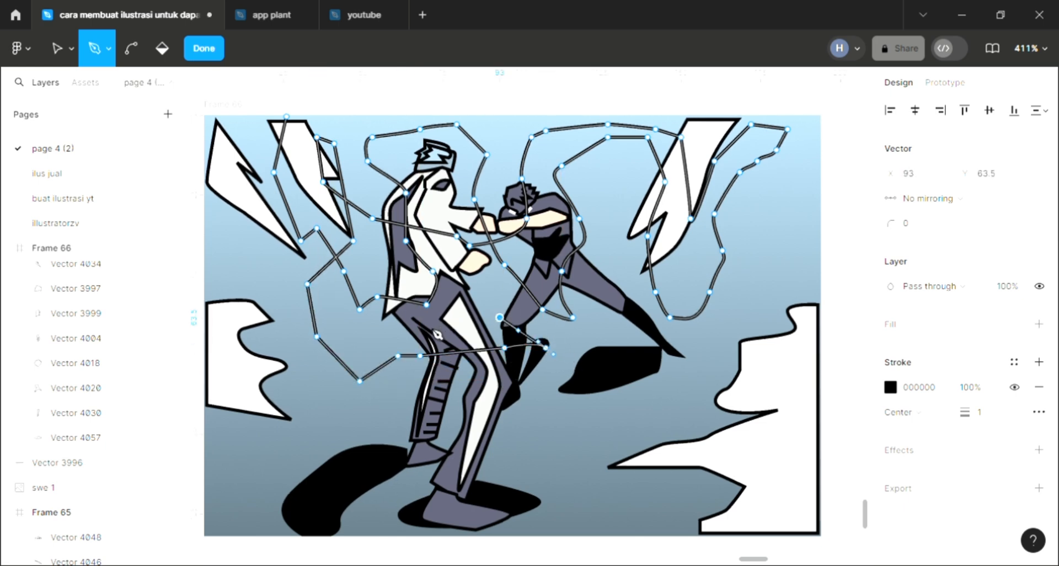
Zigzag the line across both fighters' legs and up beside the dark-suited fighter toward the upper-right lightning
left_click(372, 336)
left_click(579, 336)
left_click(592, 309)
left_click(635, 348)
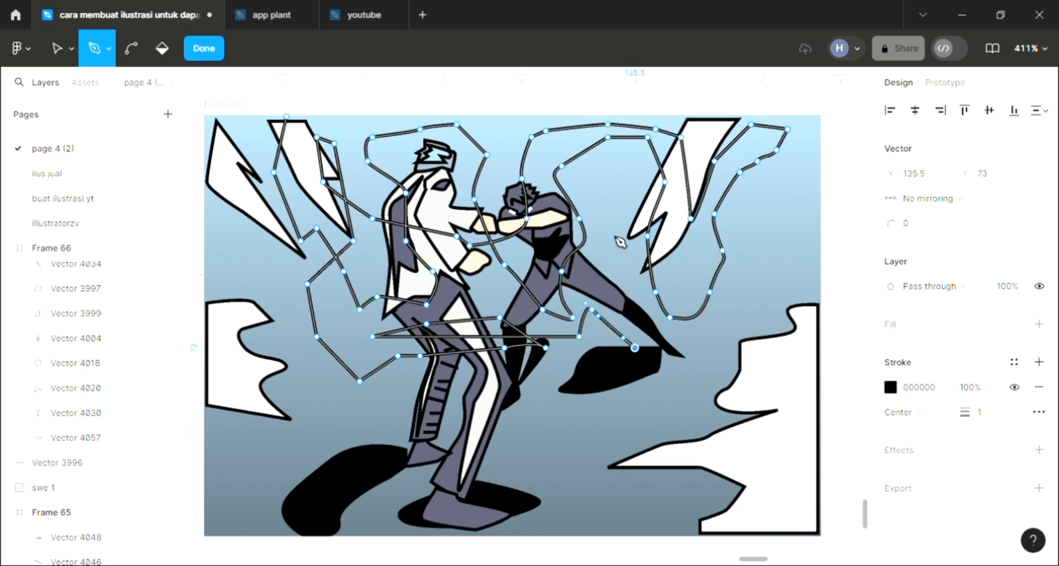
left_click(612, 283)
left_click(612, 207)
left_click(620, 165)
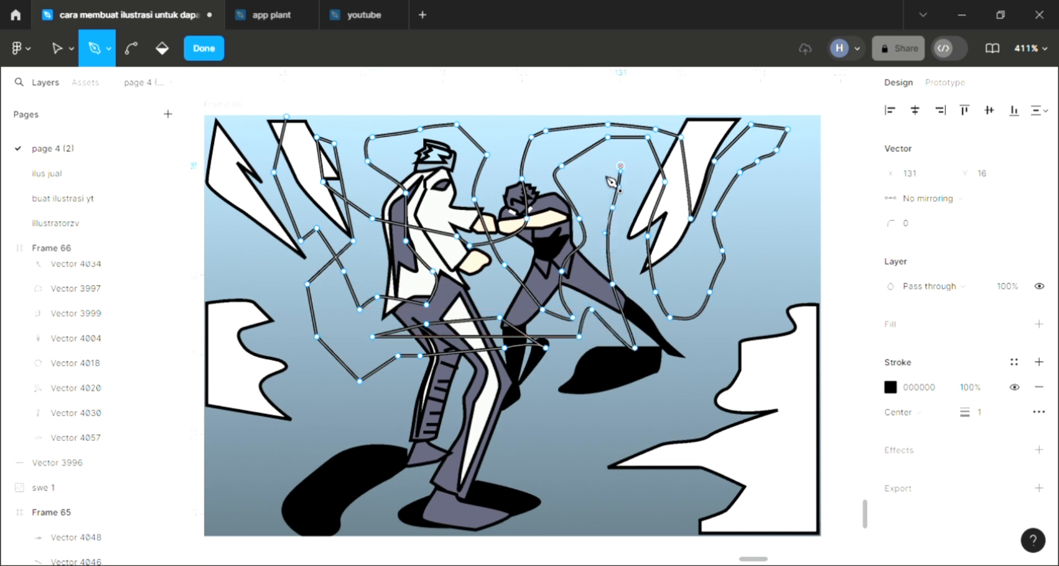
End the open line, about 161.5 × 83 overall, with angular loops on the illustration's right side, and send it behind the fighters and lightning
left_click(677, 360)
left_click(757, 317)
left_click(739, 227)
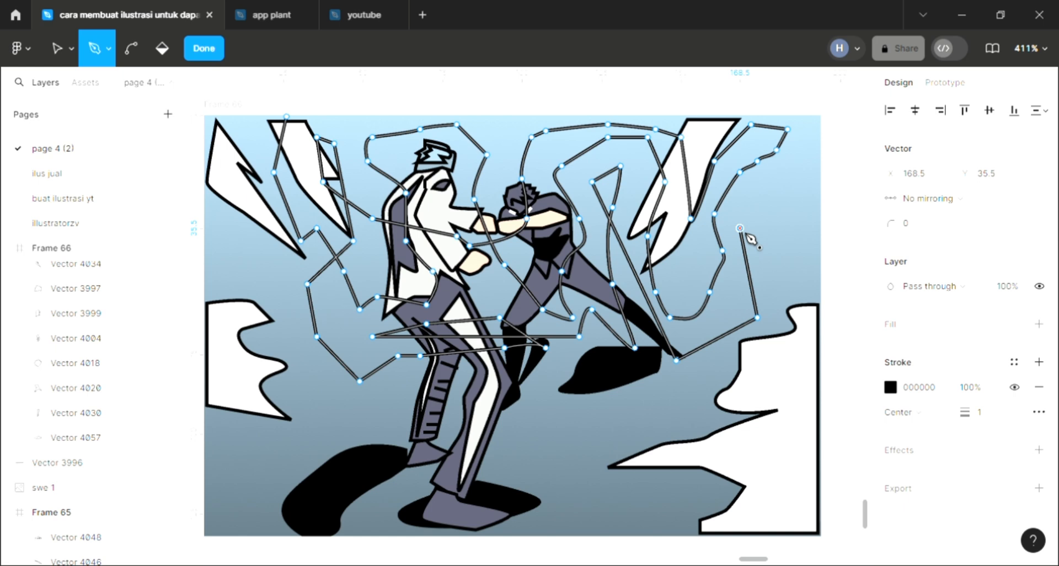
left_click(731, 199)
left_click(750, 180)
left_click(757, 199)
left_click(757, 223)
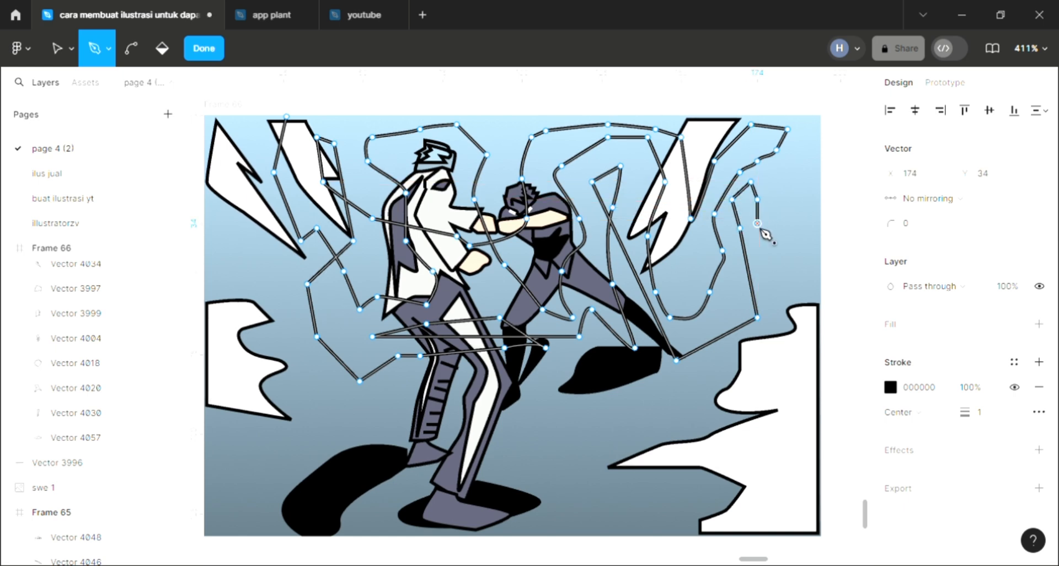
key("Escape")
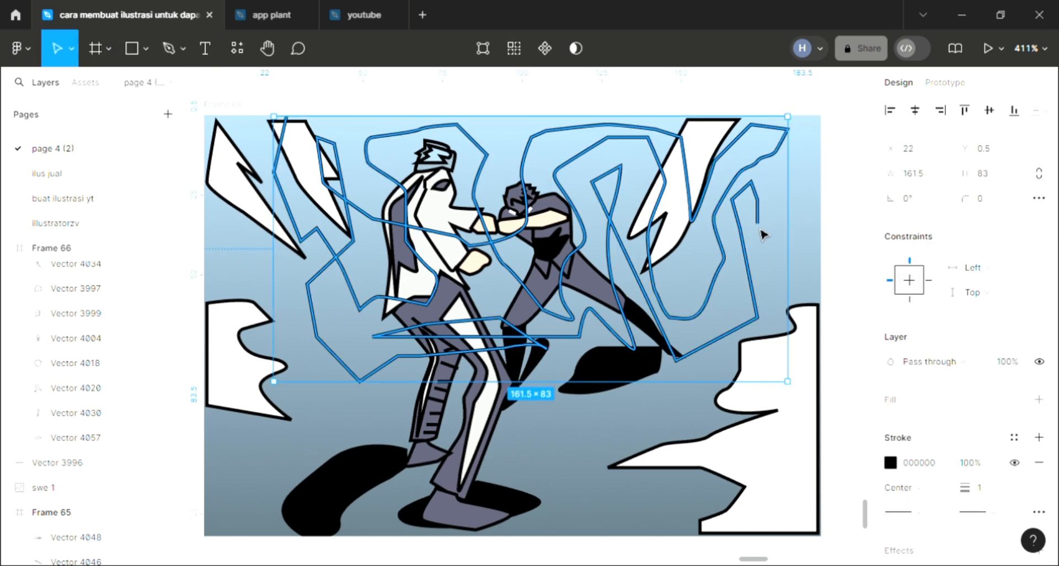
left_click(687, 404)
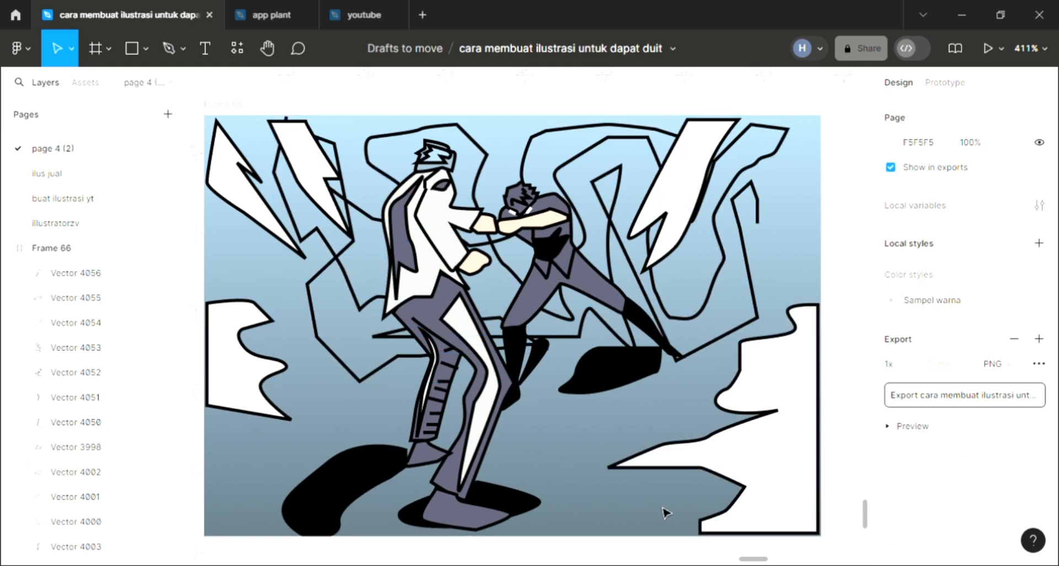
scroll(670, 518, "up", 2)
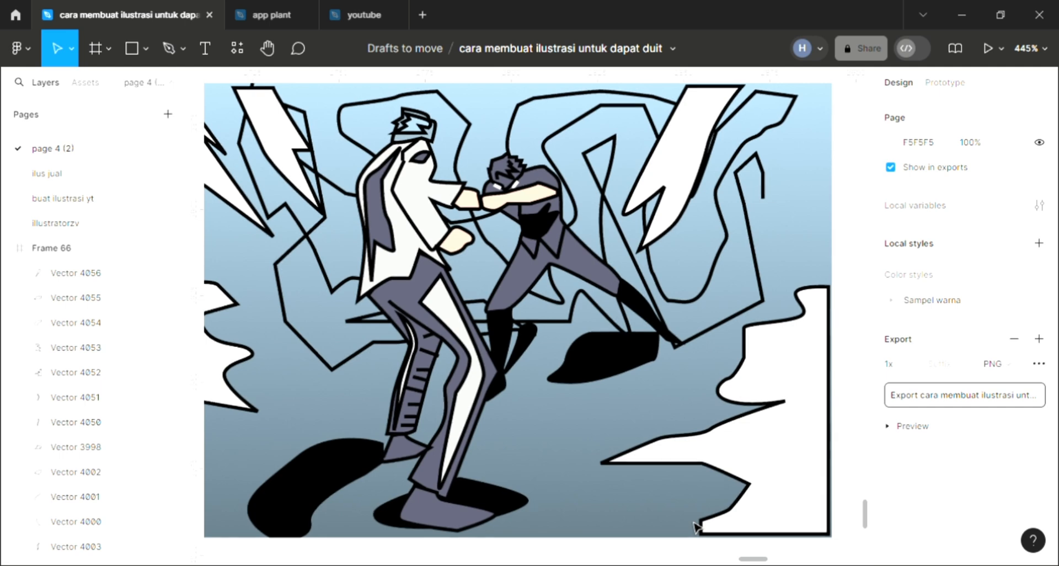
scroll(696, 527, "up", 1)
scroll(696, 528, "up", 2)
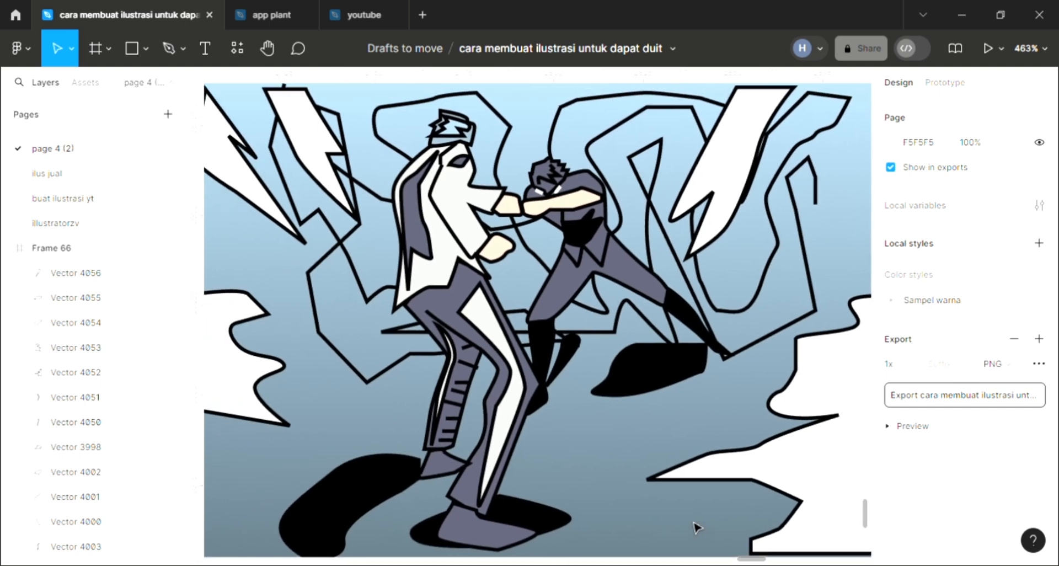
scroll(696, 528, "up", 2)
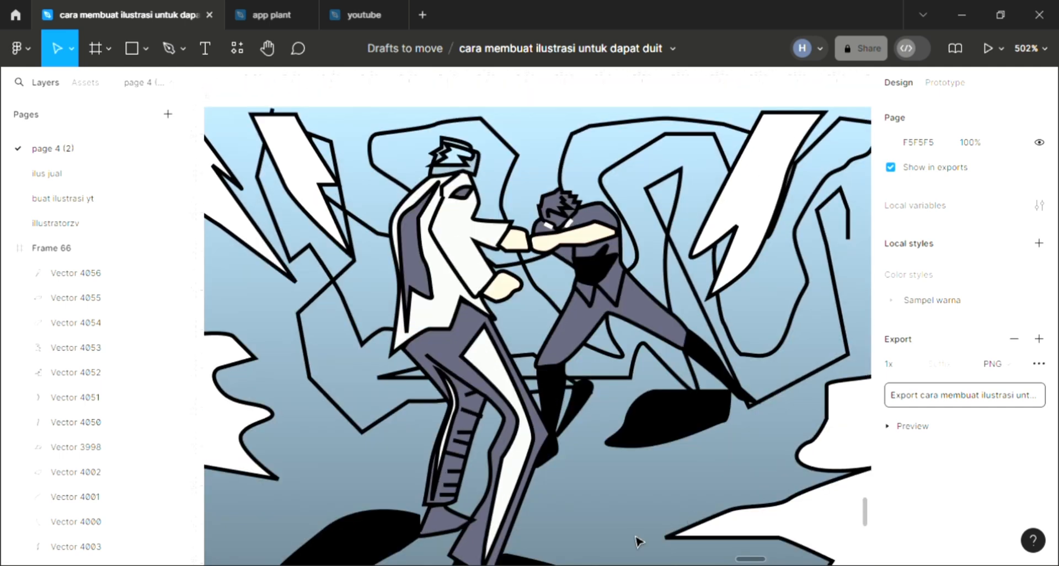